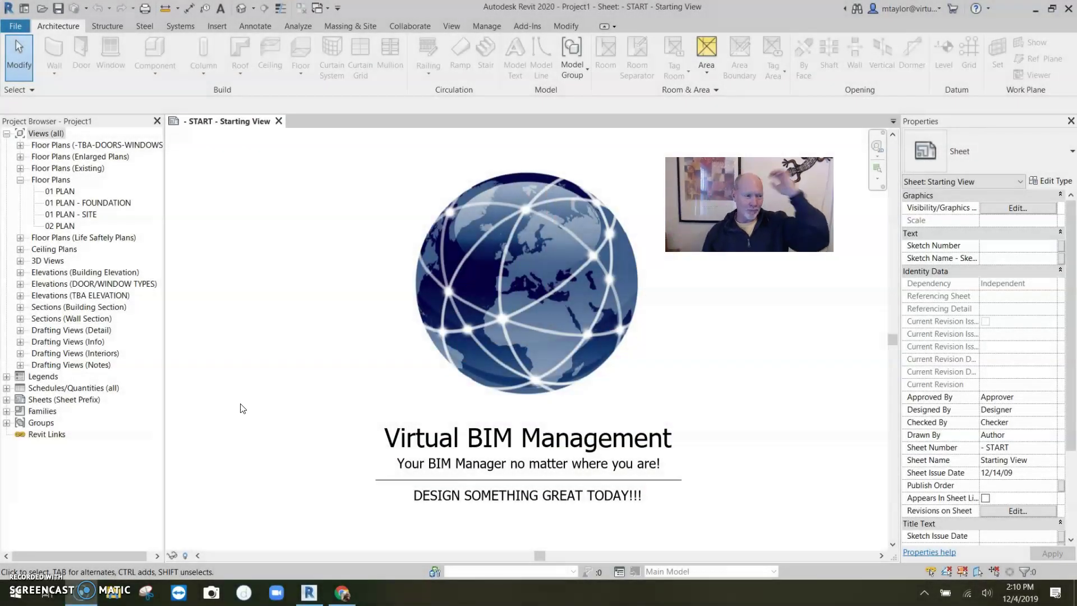
Step: Look over the house in the default 3D view, then open the 01 PLAN floor plan
left_click(241, 7)
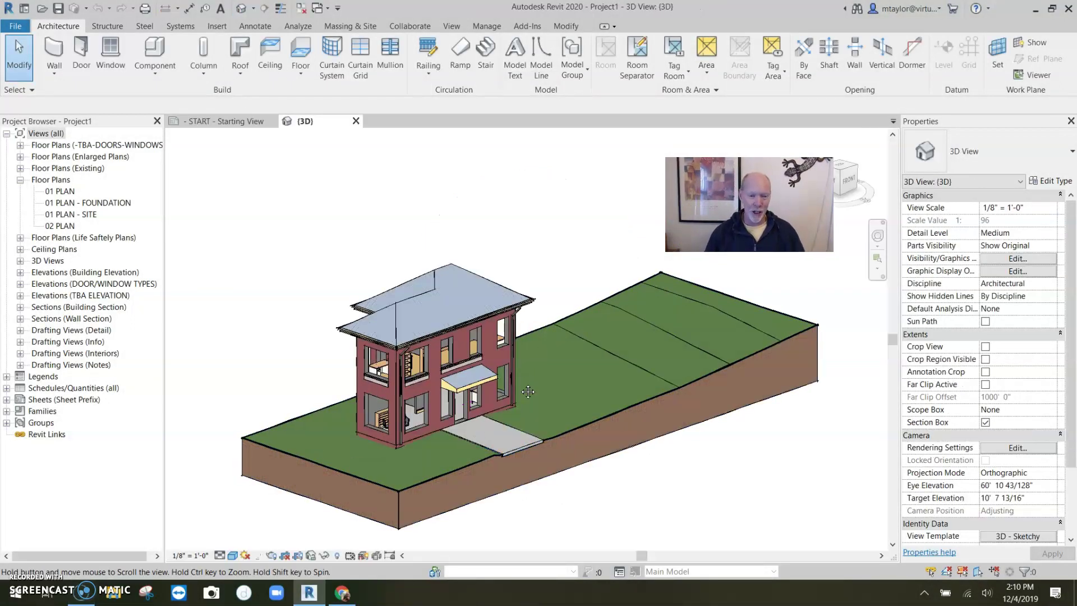
middle_click_drag(457, 448, 543, 372)
scroll(519, 305, "up", 3)
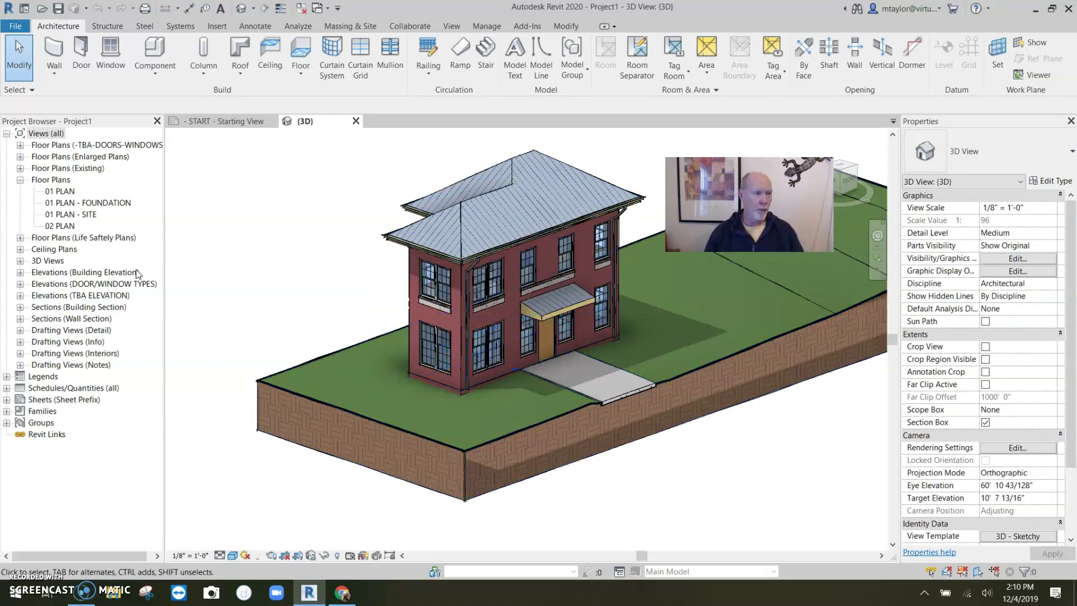
double_click(72, 192)
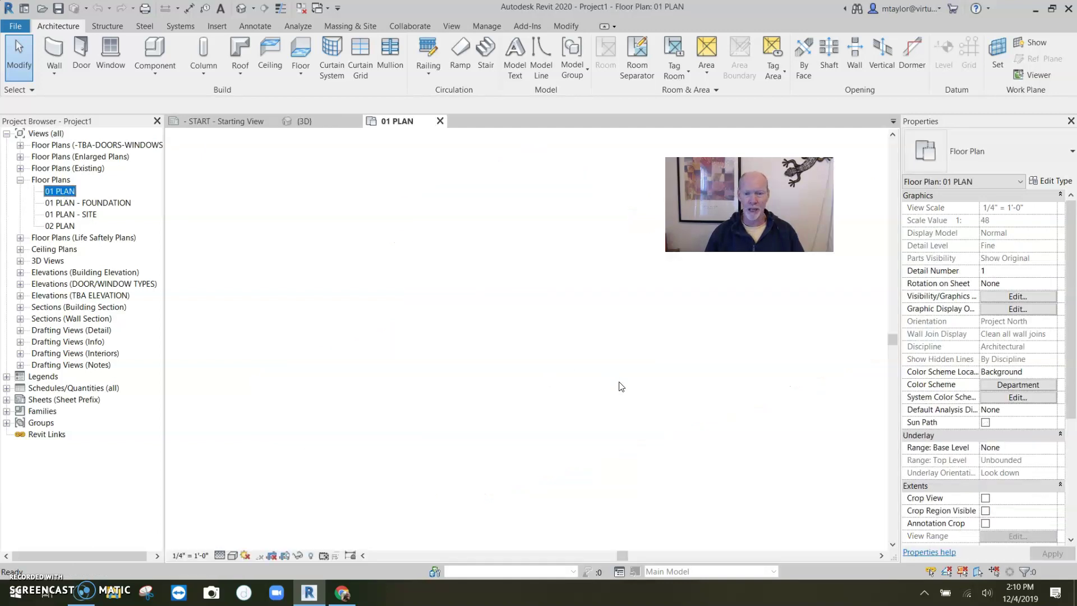
scroll(590, 374, "up", 2)
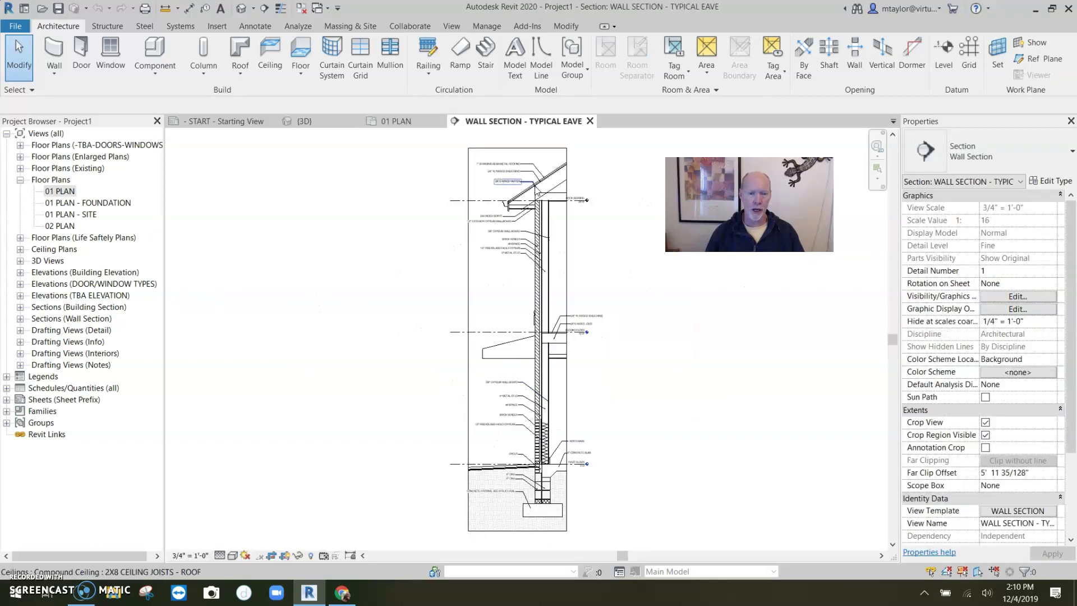
Step: Delete the gutter and the Fascia-Flat 1x10 fascia from the eave edge
scroll(536, 208, "up", 4)
scroll(535, 207, "up", 4)
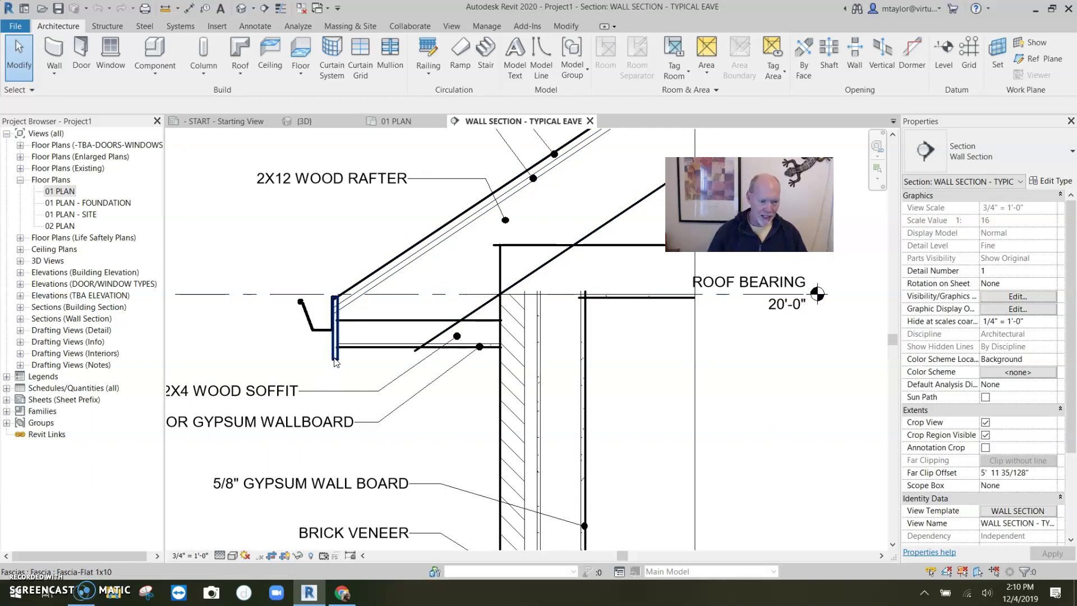
left_click(336, 358)
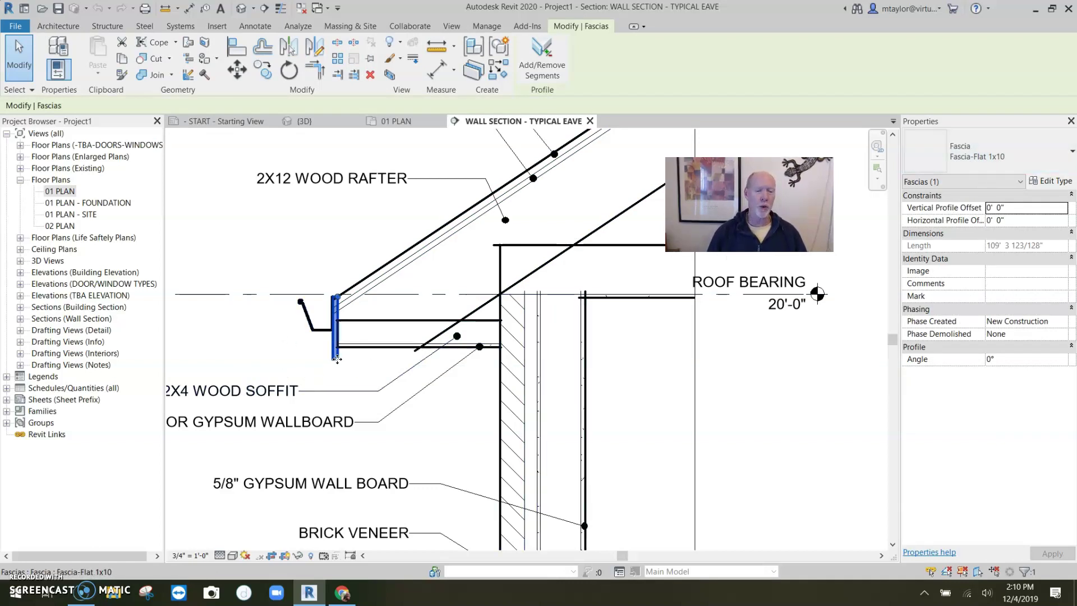
left_click(313, 334)
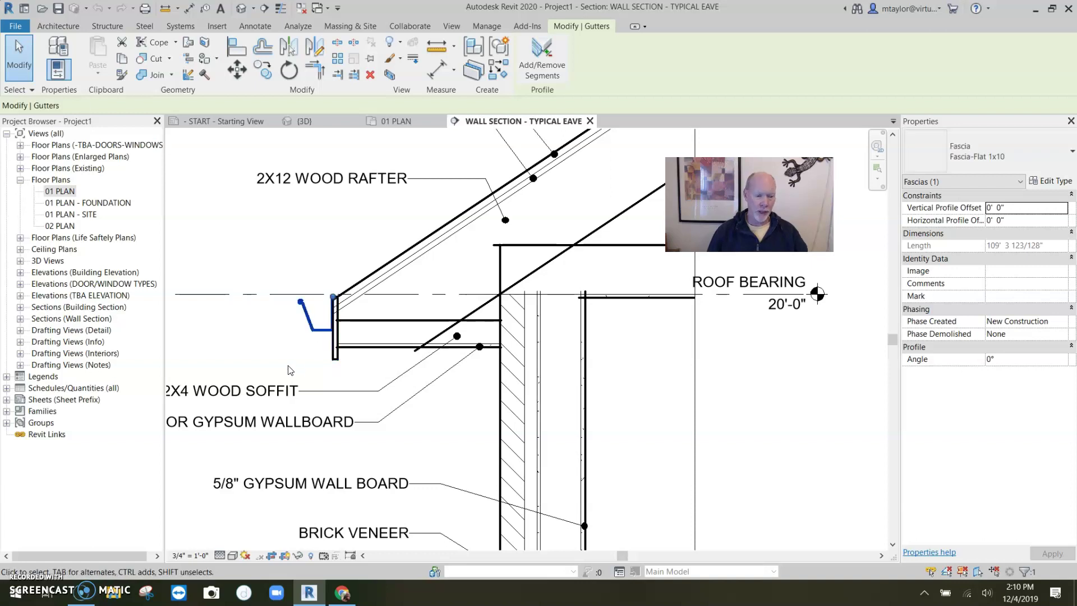
key("Delete")
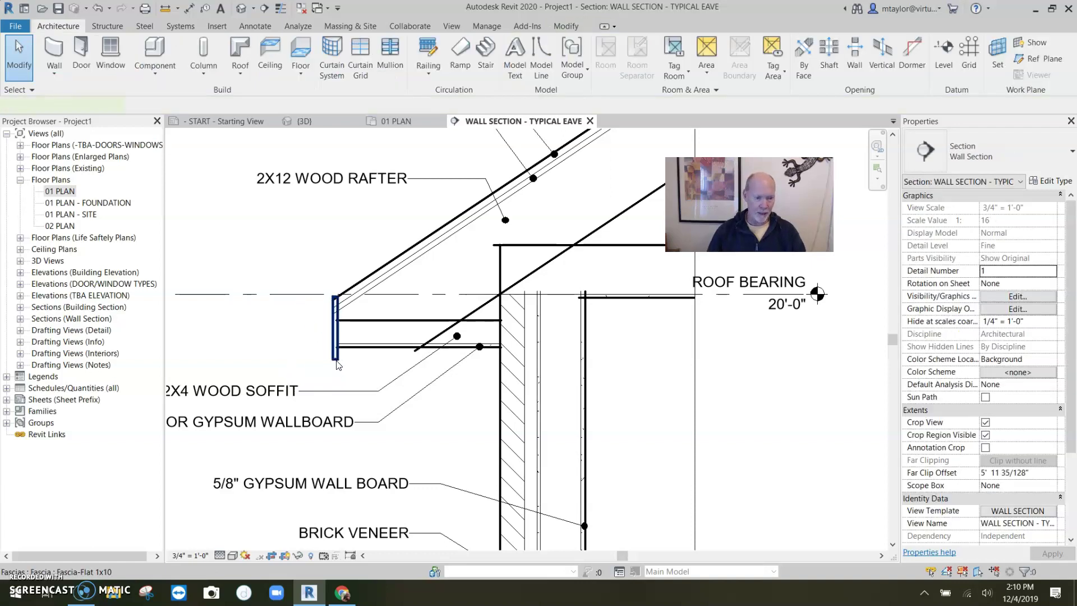
left_click(336, 354)
key("Delete")
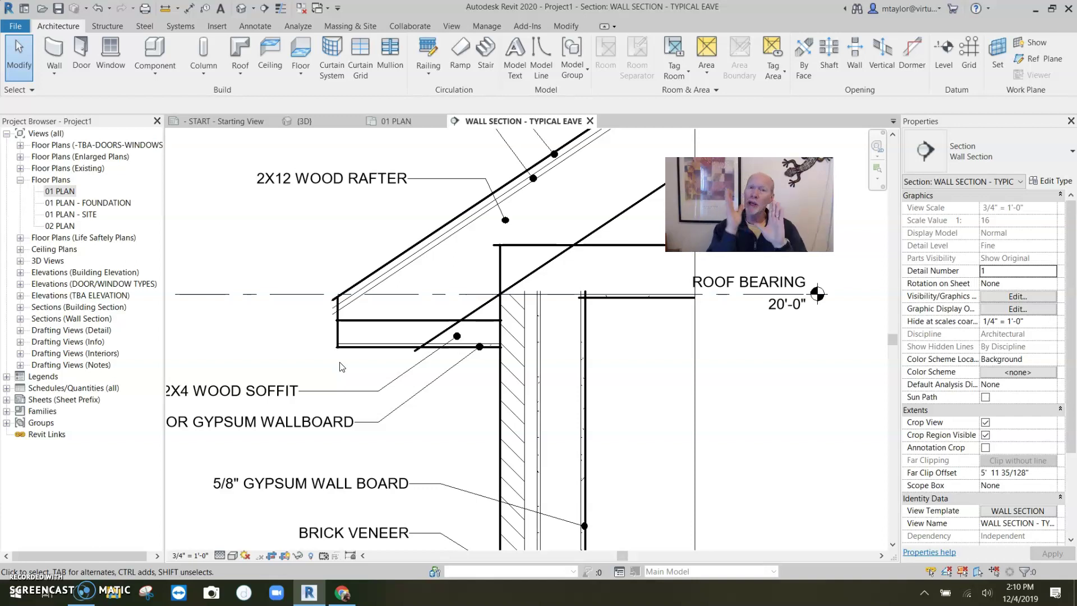
Step: Place an 8"/12" spot slope on the rafter and slide it along the rafter
middle_click_drag(359, 377, 447, 329)
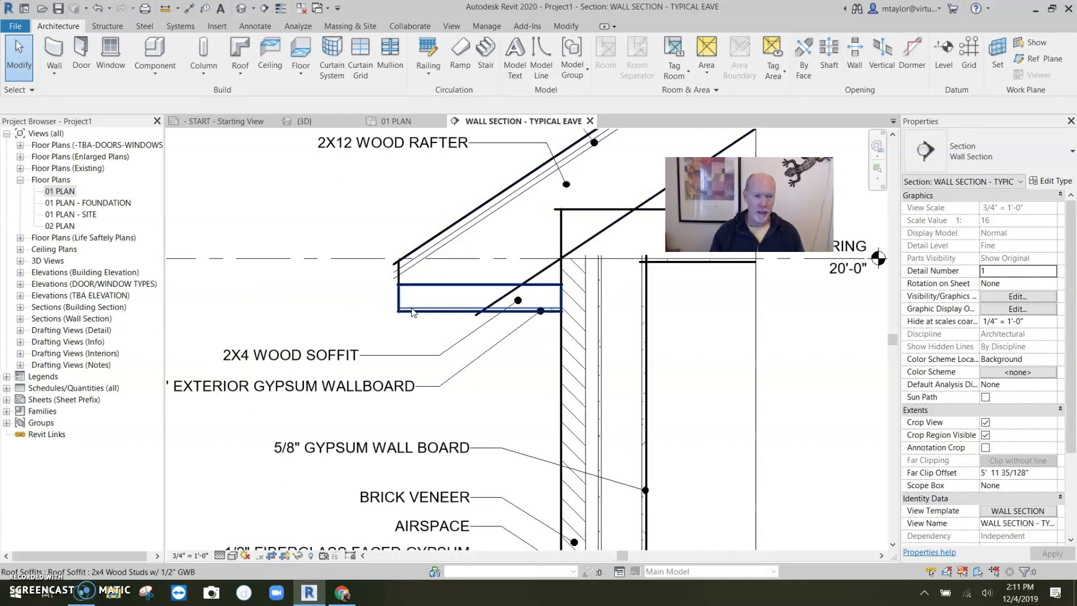
left_click(436, 250)
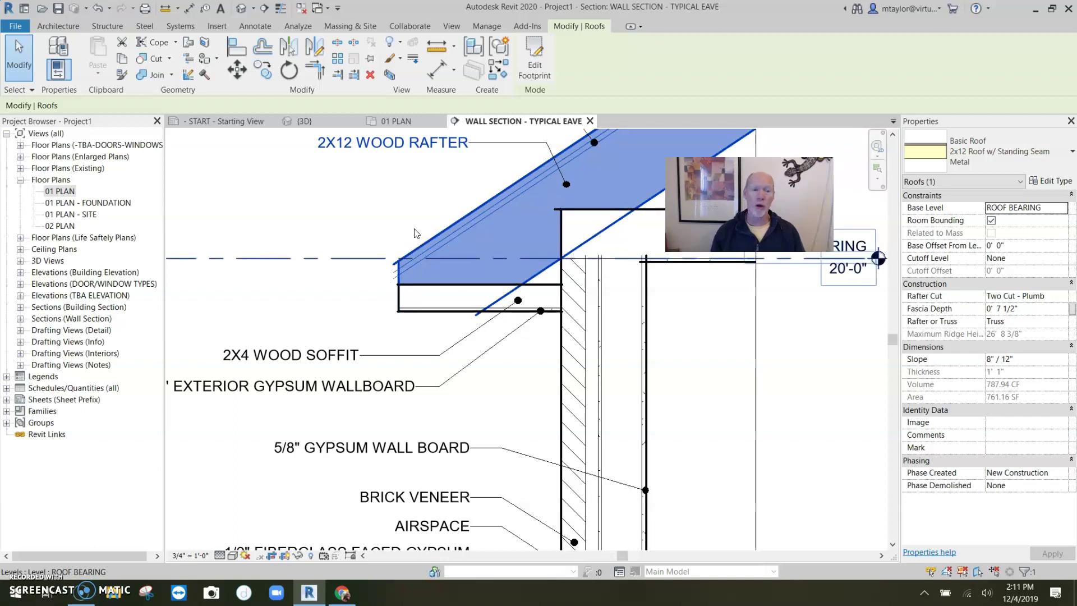
left_click(254, 27)
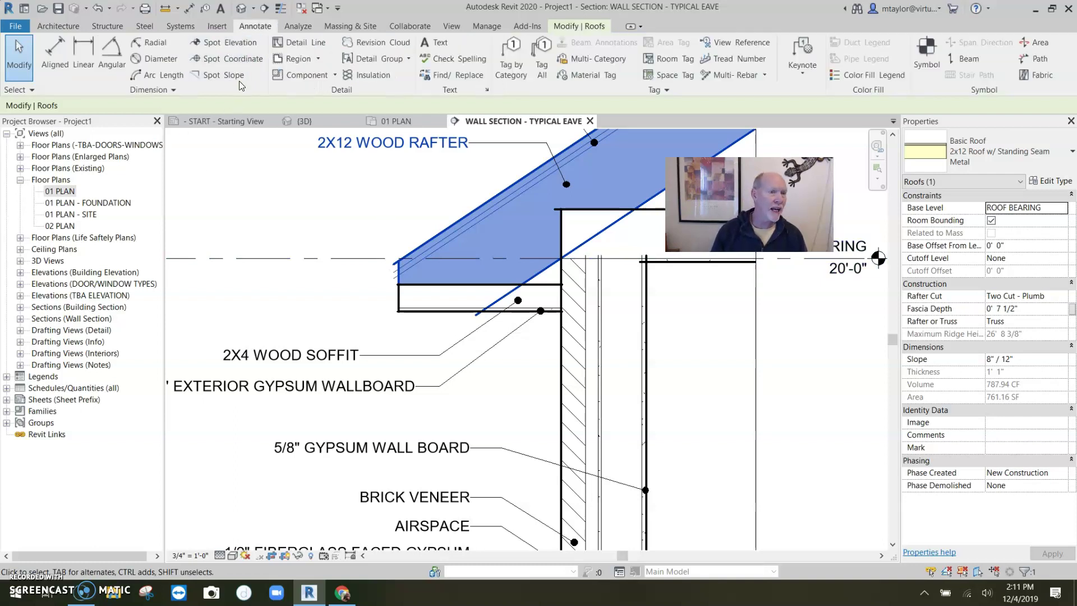
left_click(219, 75)
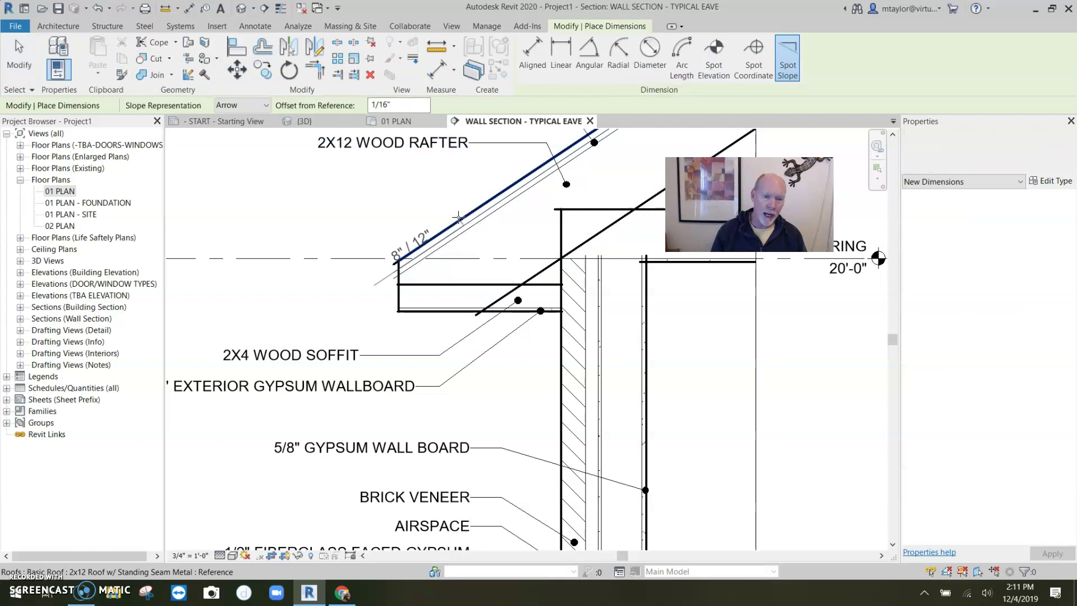
left_click(457, 212)
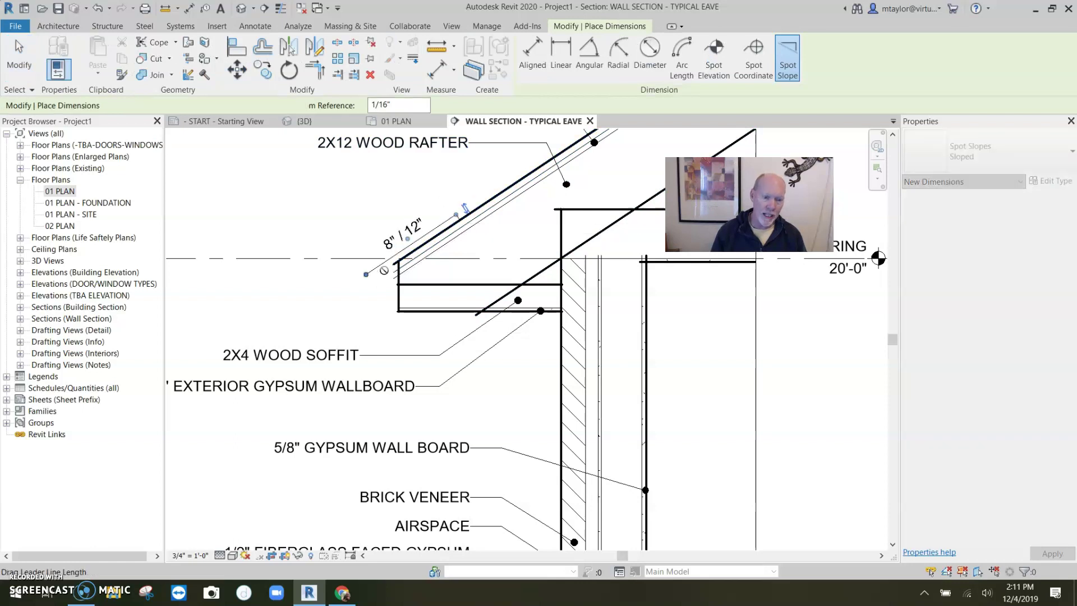
key("Escape")
key("Escape")
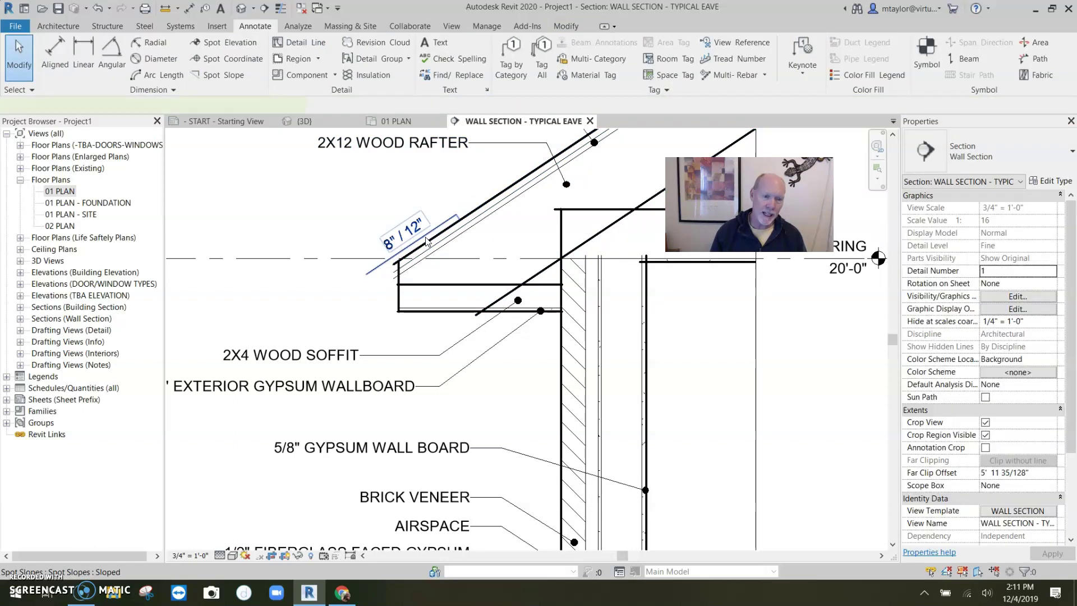
left_click(426, 242)
mouse_move(420, 213)
left_mouse_down()
mouse_move(417, 232)
mouse_move(359, 266)
left_mouse_up()
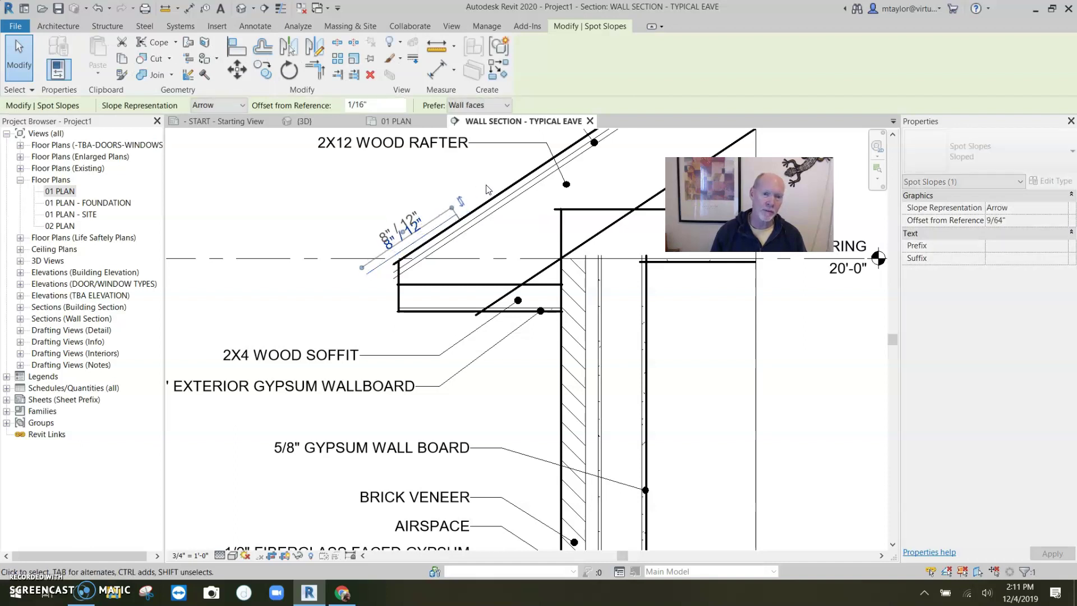
key("Escape")
Step: Change the spot slope type's Leader Arrowhead to Arrow Filled 15 Degree
left_click(426, 234)
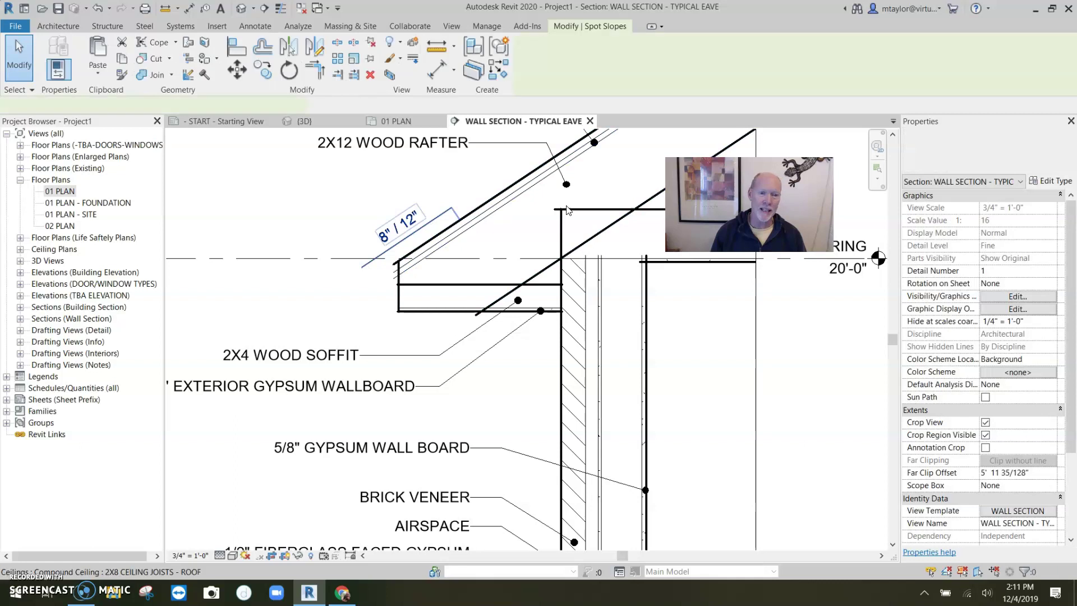
left_click(1052, 180)
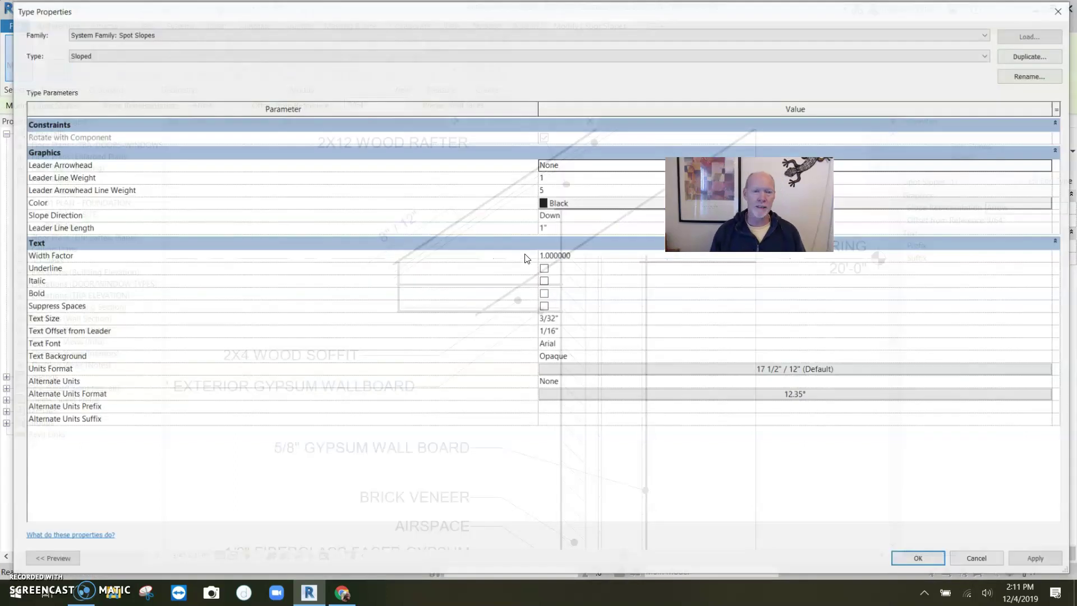
left_click(1042, 164)
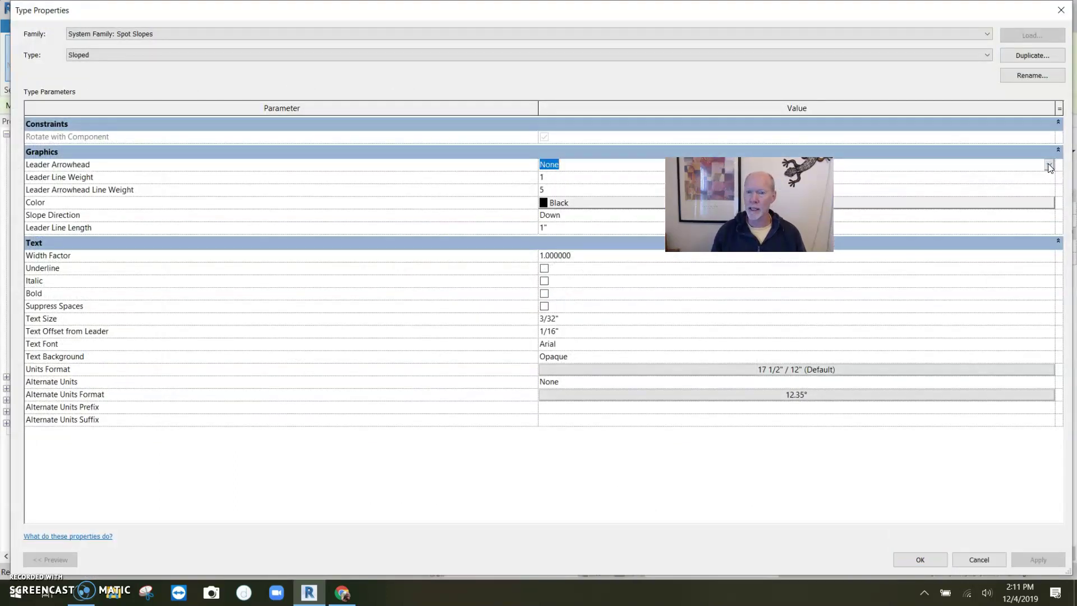
left_click(1049, 167)
left_click(605, 211)
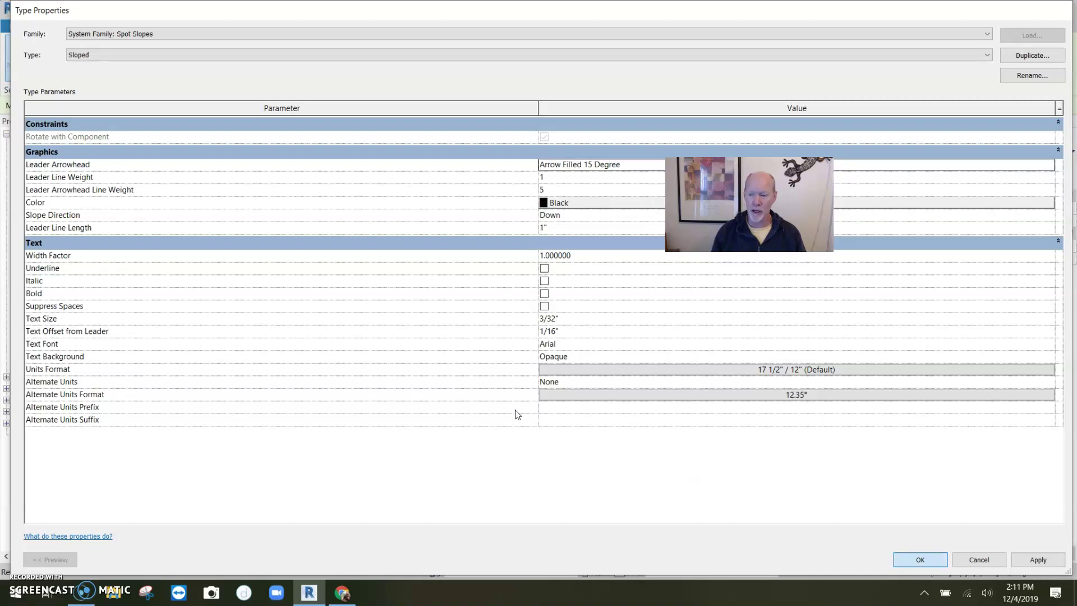
key("Return")
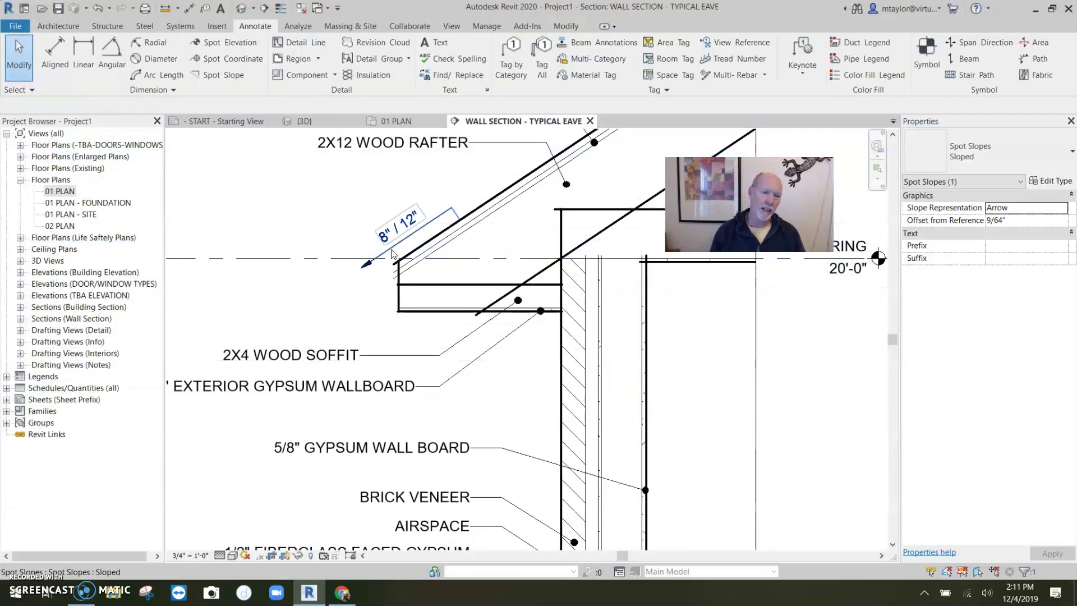
key("Escape")
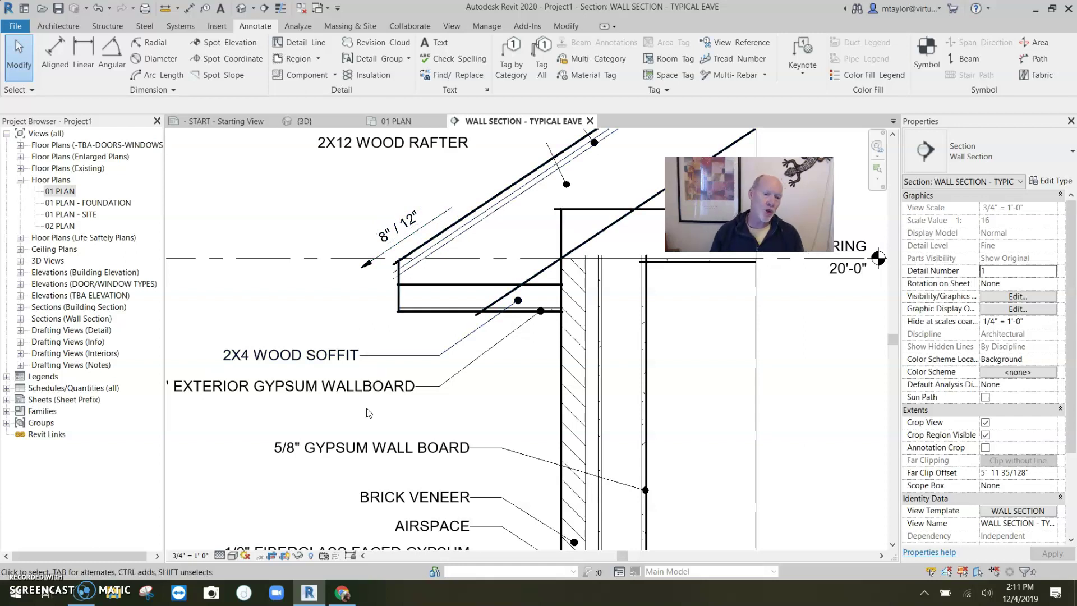
Step: Move the spot slope up the rafter and shorten its leader
left_click(416, 226)
left_click_drag(416, 226, 470, 191)
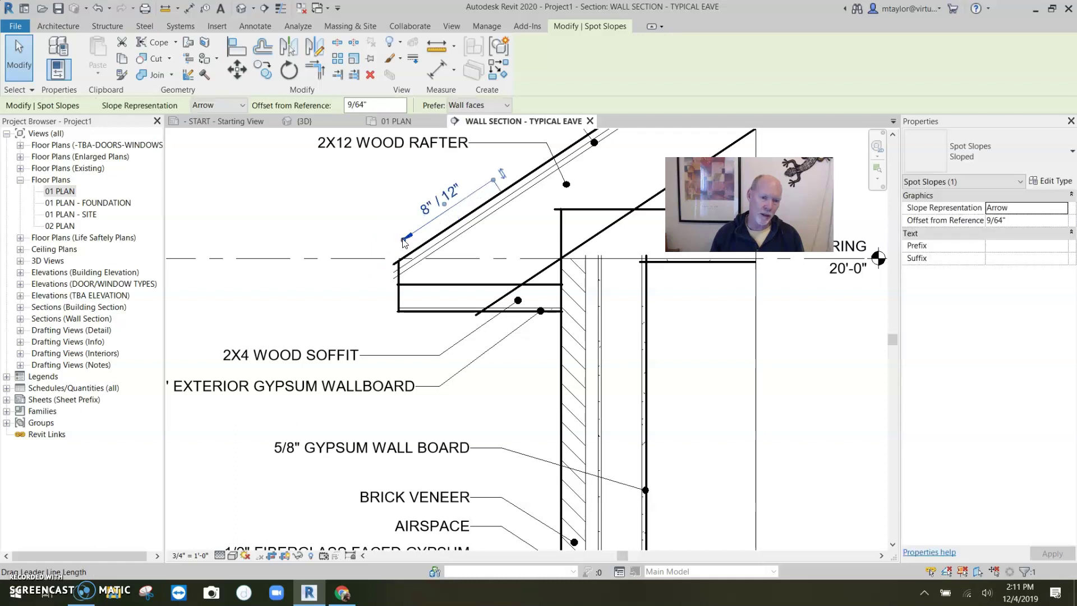
left_click_drag(435, 227, 437, 220)
key("Escape")
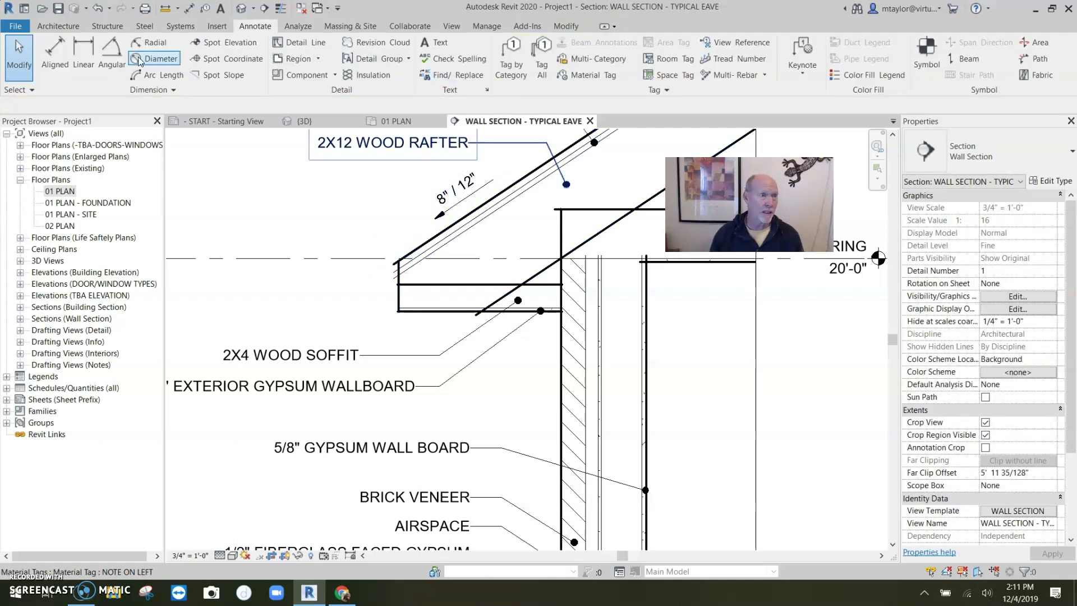
Step: Add aligned dimensions: 7 1/2" soffit to ROOF BEARING, and 2'-0" wall face to soffit edge
left_click(55, 51)
left_click(426, 311)
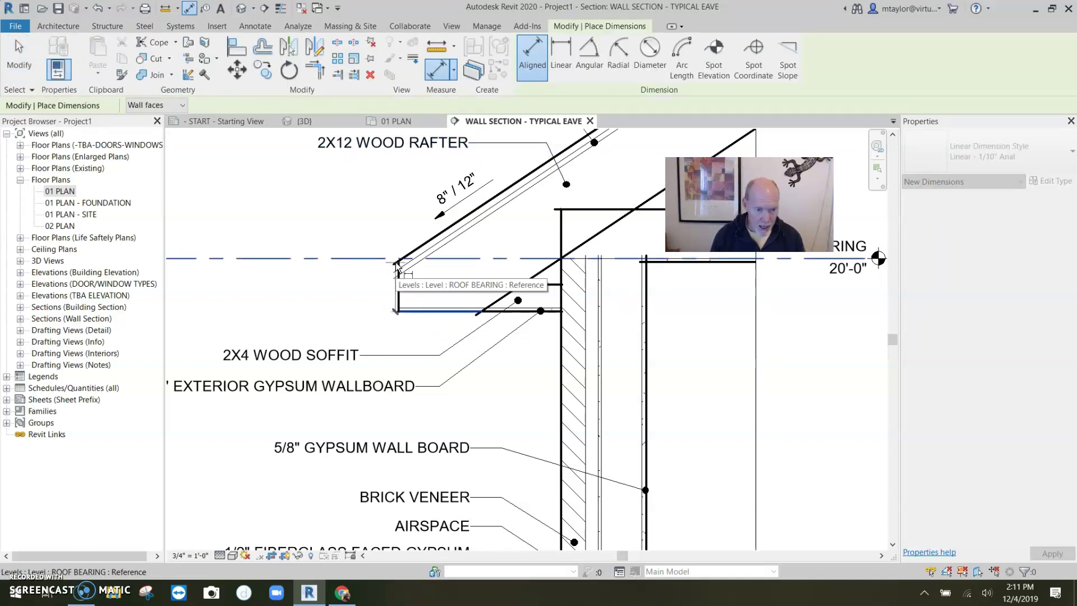
left_click(397, 265)
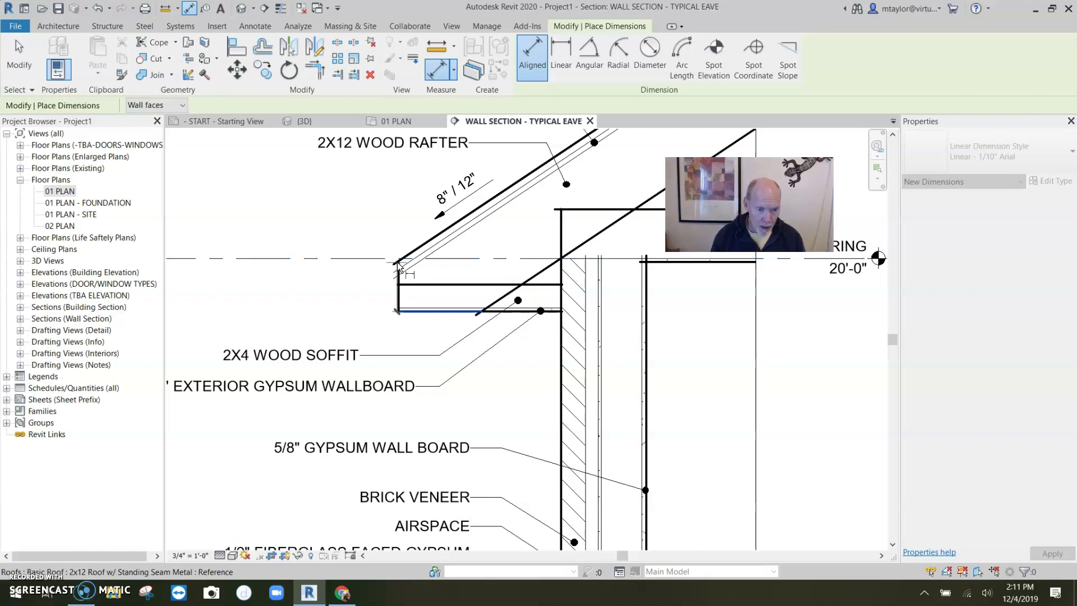
left_click(348, 286)
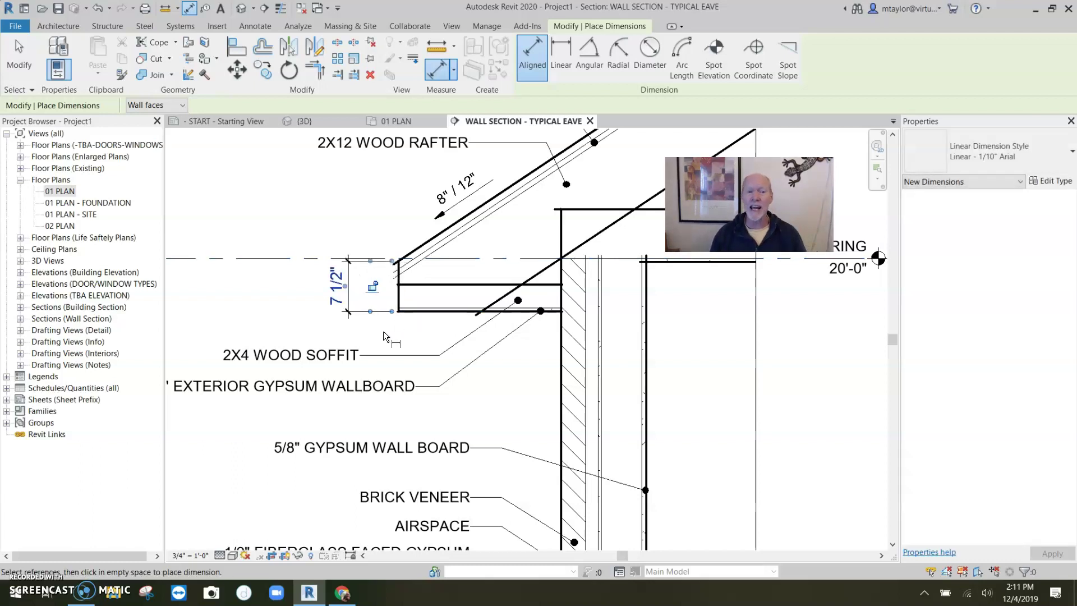
left_click(561, 364)
left_click(399, 300)
left_click(519, 371)
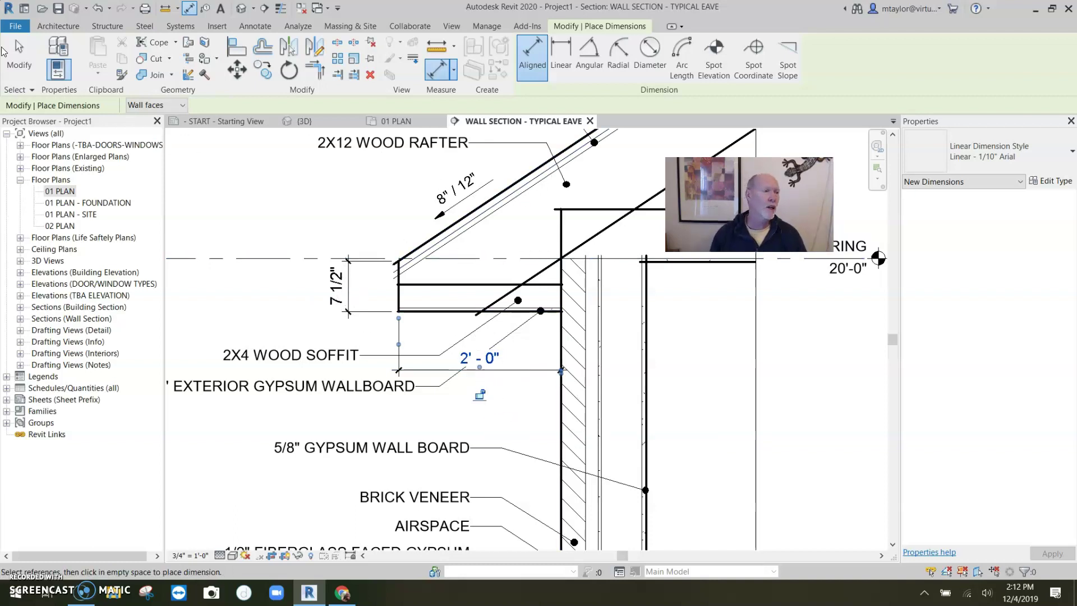
Step: Create a new family from the Profile-Hosted.rft template
left_click(15, 27)
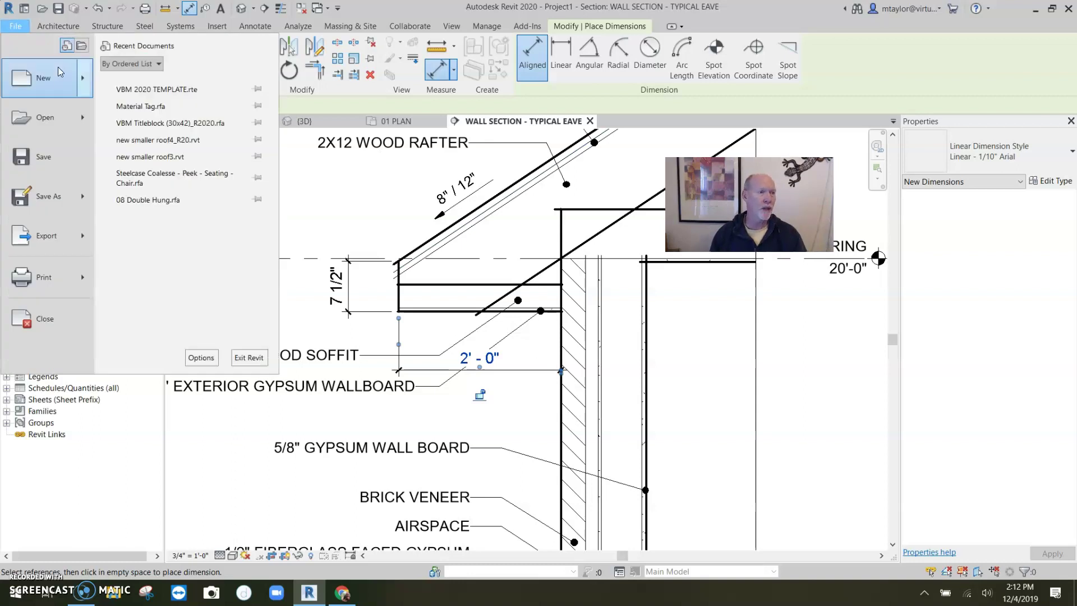
mouse_move(87, 83)
left_click(150, 122)
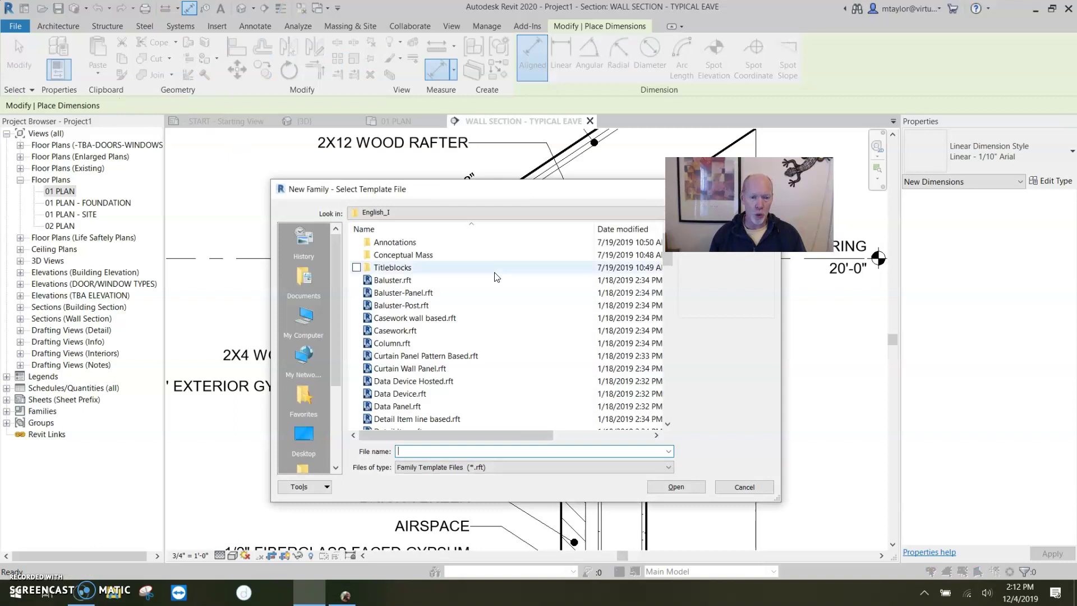
scroll(496, 295, "down", 8)
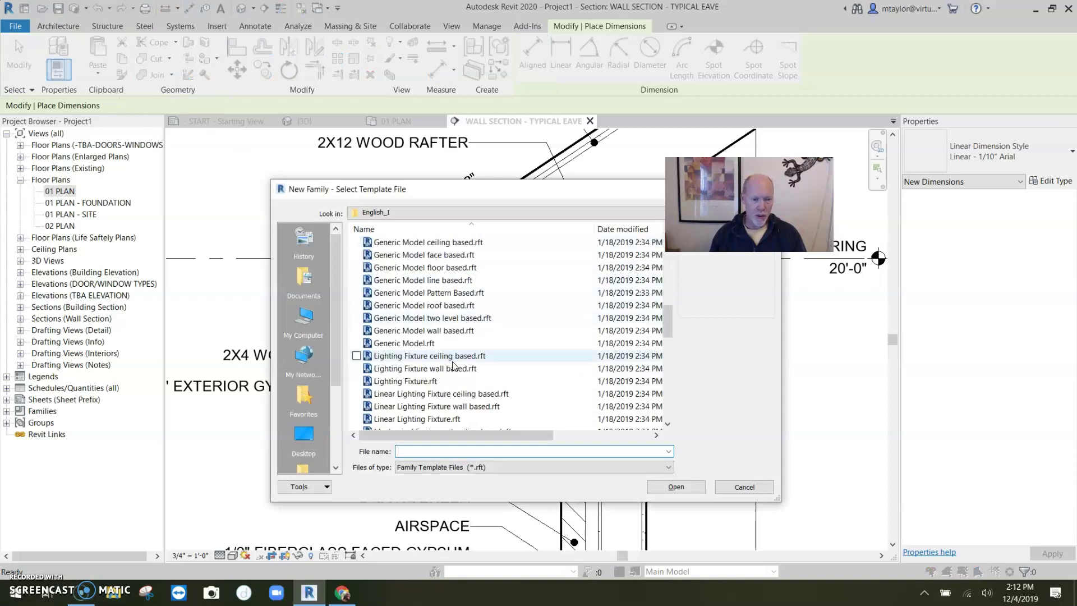
scroll(440, 348, "down", 7)
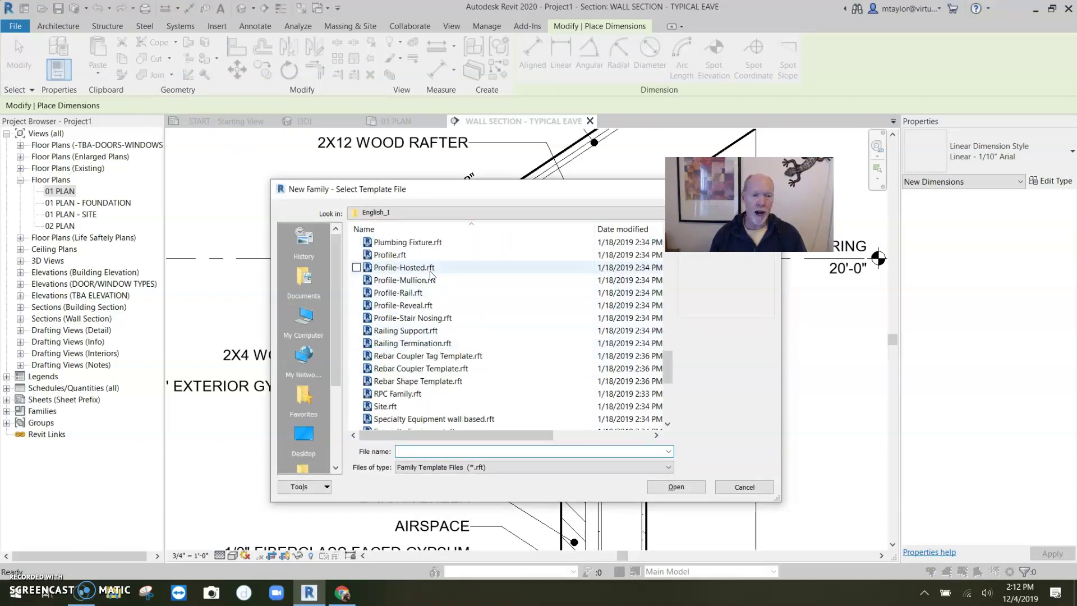
left_click(555, 267)
left_click(673, 486)
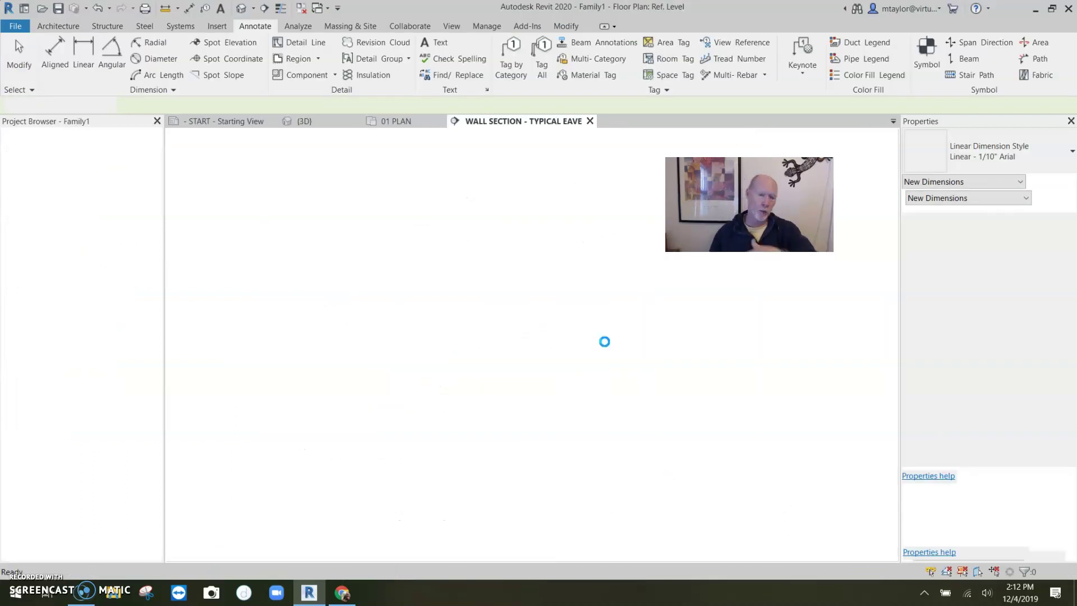
Step: Move the Insertion Point label aside and sketch a triangle with 1'-0" and 8" legs
left_click(500, 345)
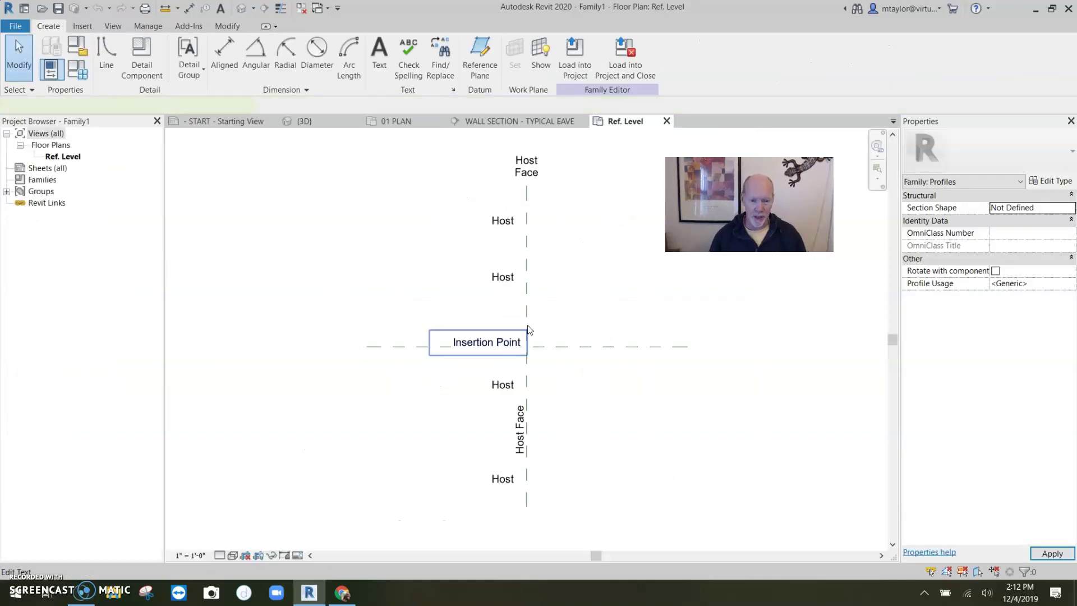
left_click_drag(428, 329, 319, 290)
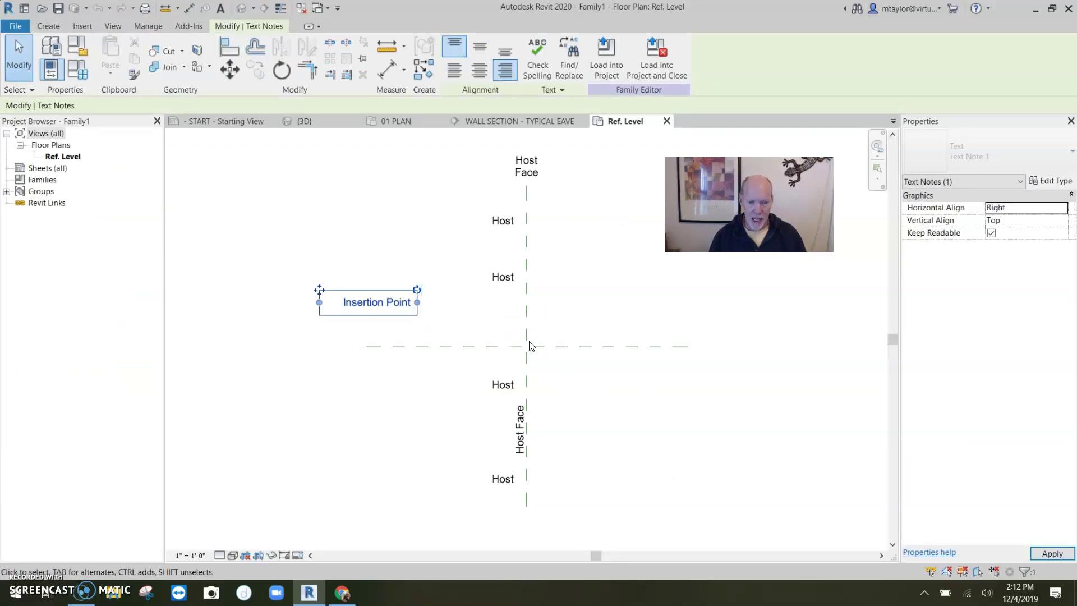
left_click(55, 28)
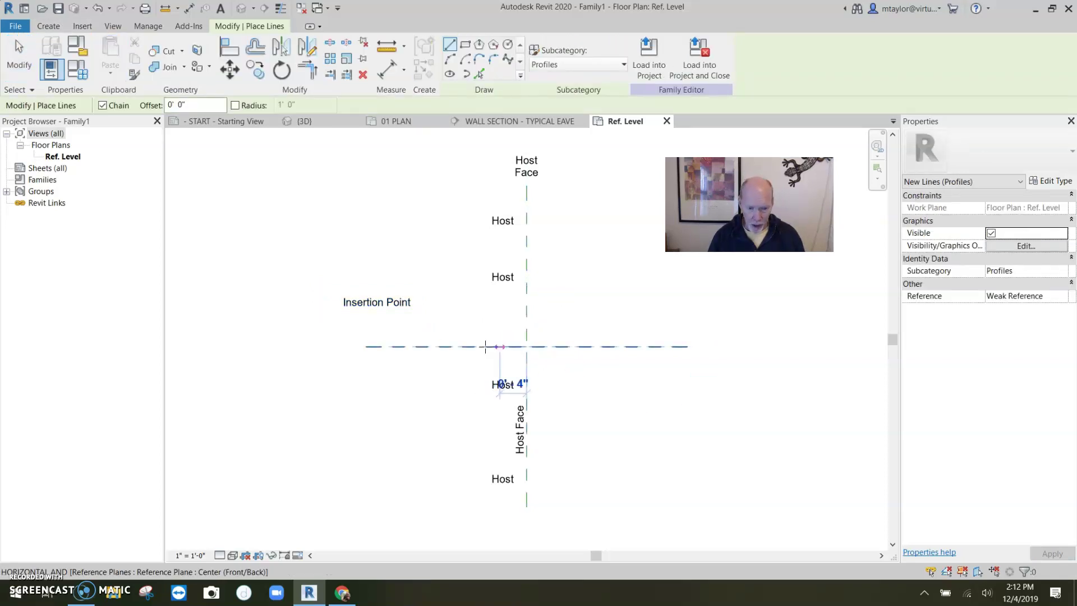
left_click(458, 346)
type("12\"")
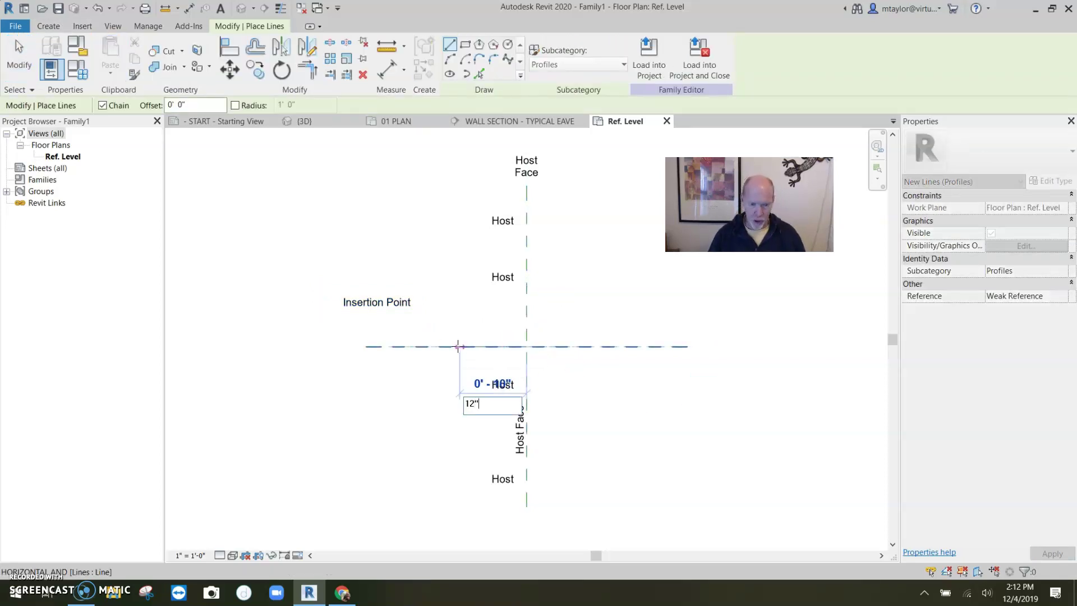
key("Return")
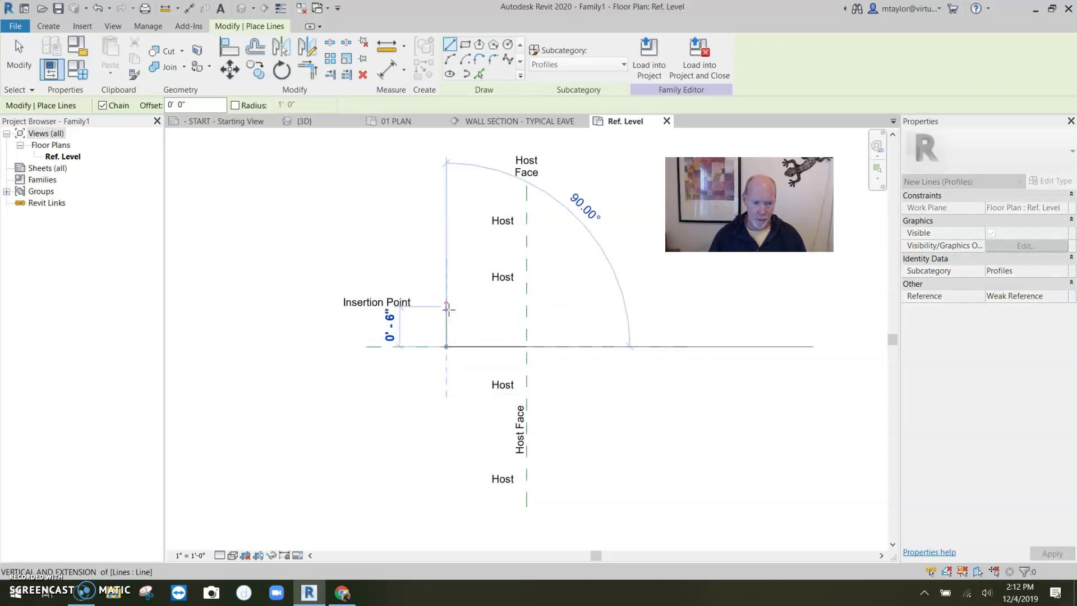
type("8\"")
key("Return")
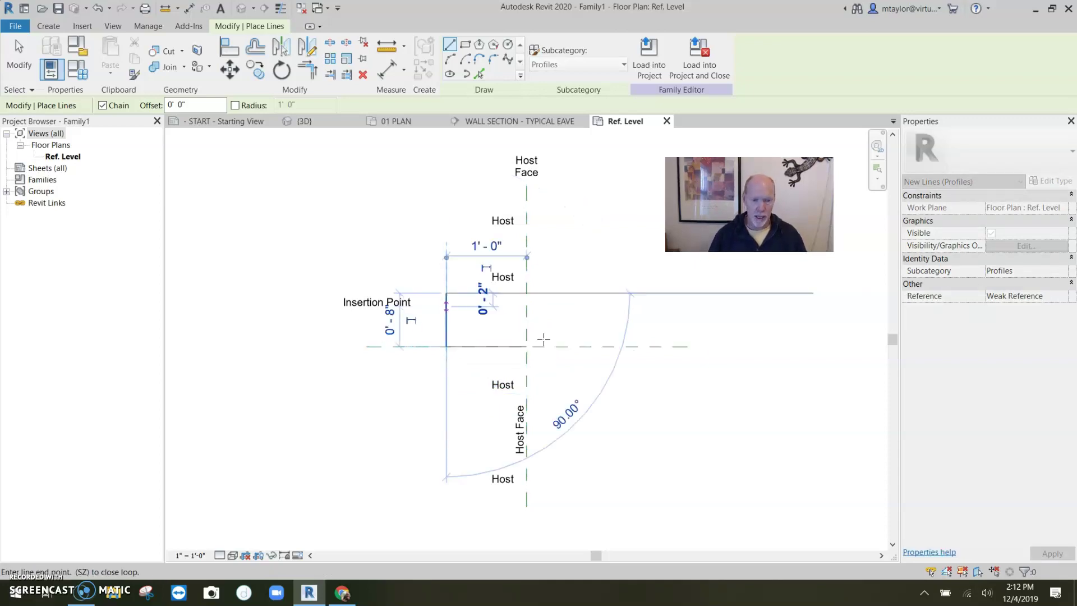
left_click(526, 346)
key("Escape")
key("Escape")
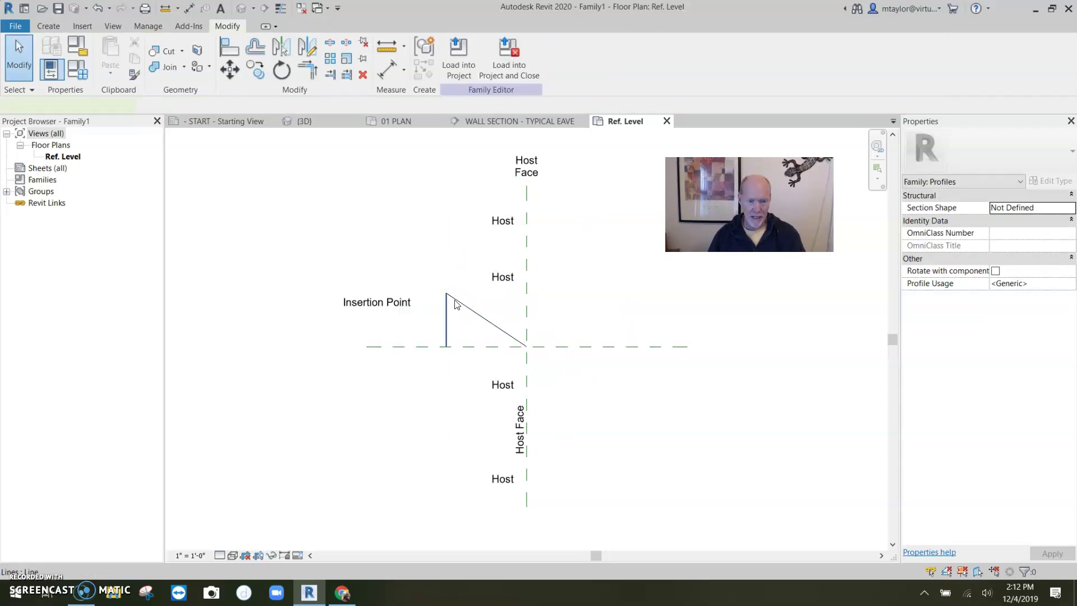
Step: Drag the Host Face label and the lower and middle Host labels to the left
middle_click_drag(489, 313, 447, 276)
scroll(447, 277, "up", 2)
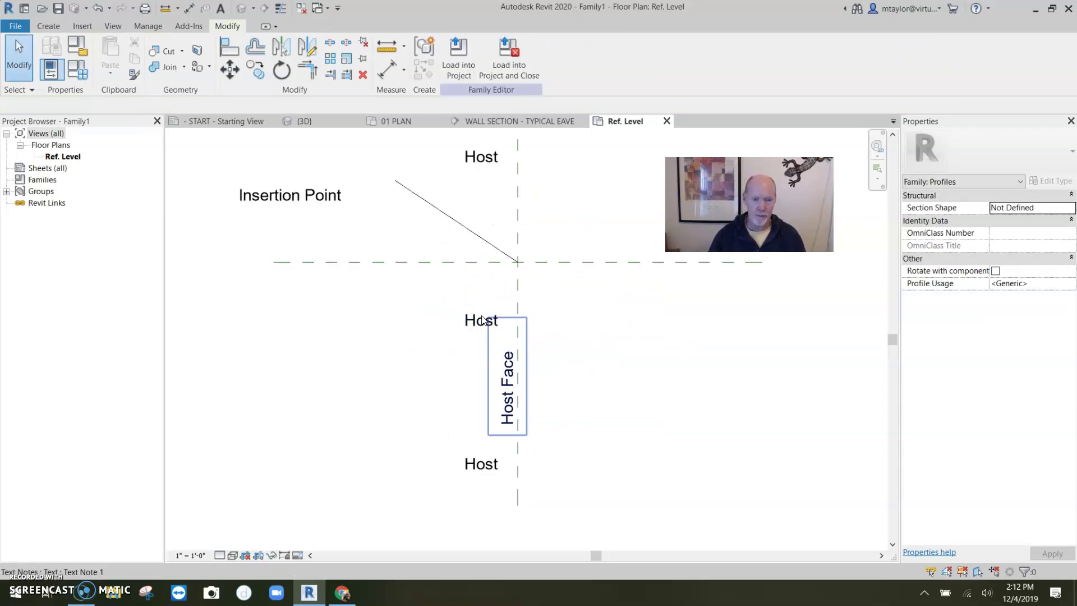
left_click(464, 327)
left_click_drag(490, 443, 334, 476)
left_click(475, 461)
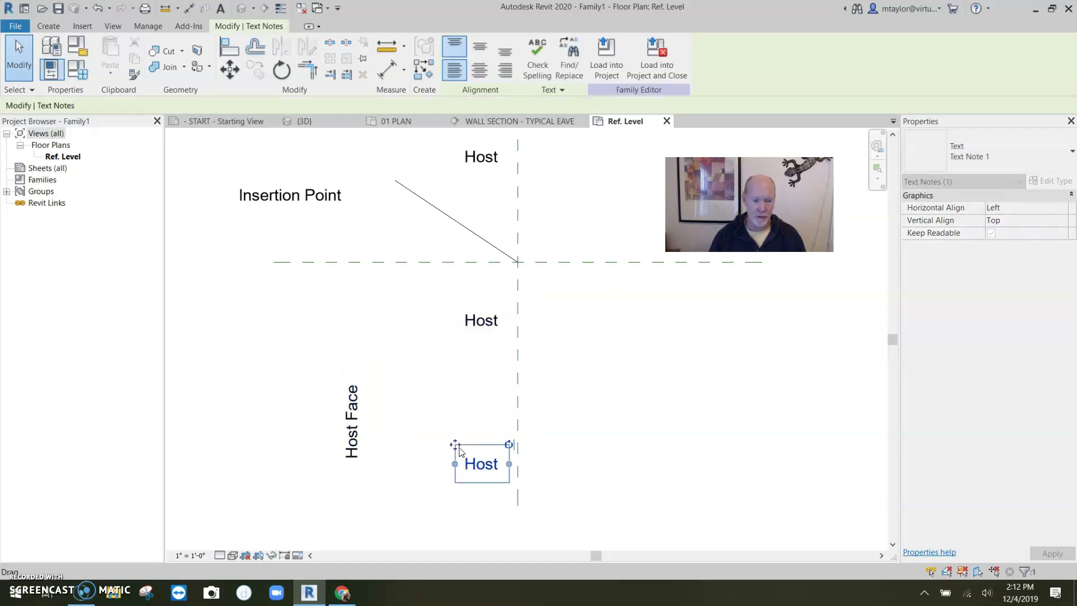
left_click_drag(348, 439, 313, 440)
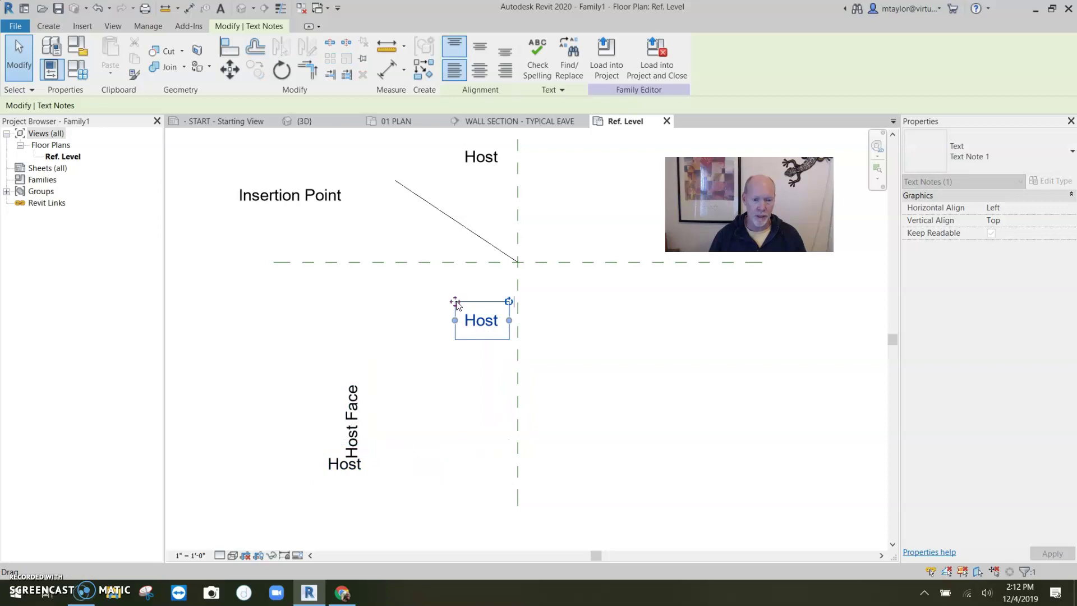
left_click_drag(456, 303, 269, 322)
left_click(333, 469)
left_click_drag(334, 469, 279, 477)
left_click(425, 430)
Step: Move the two upper Host labels up and left, clear of the profile sketch
middle_click_drag(440, 346, 429, 450)
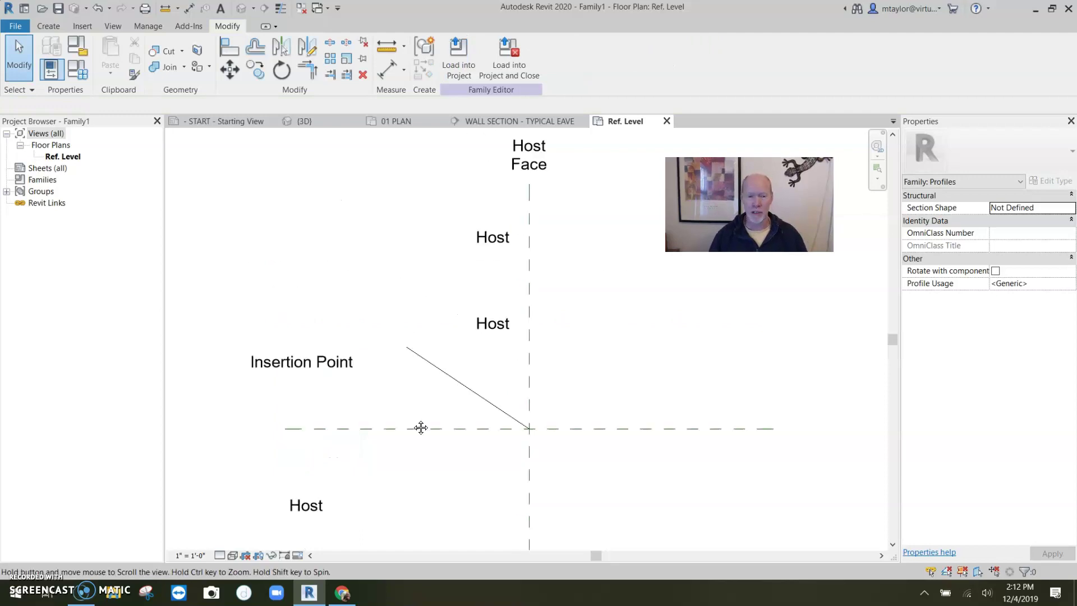
left_click(489, 230)
left_click(485, 326, "ctrl")
left_click_drag(485, 325, 262, 286)
middle_click_drag(479, 461, 475, 349)
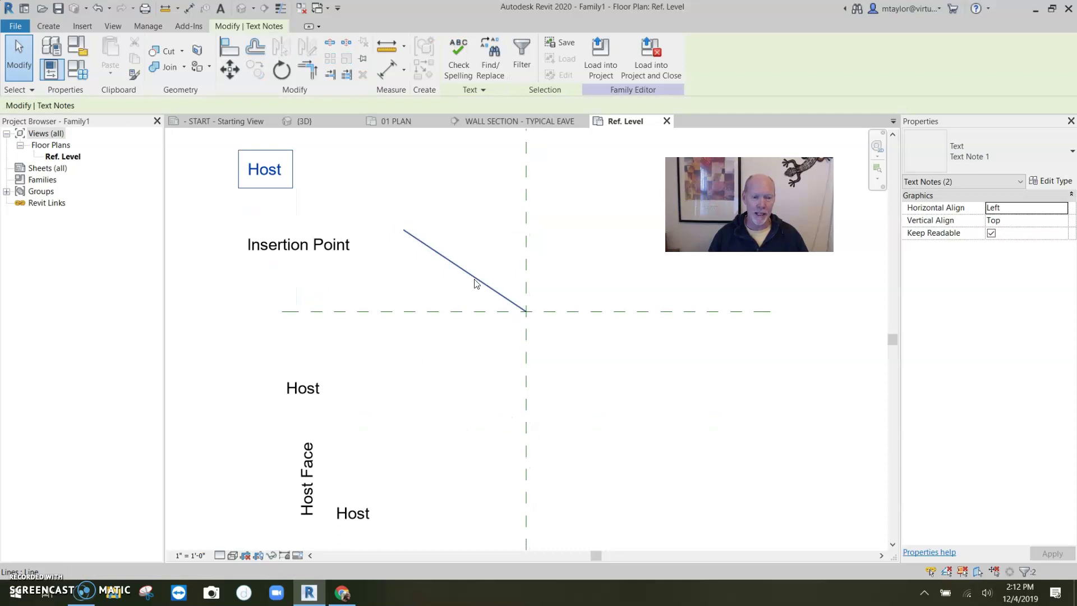
Step: Draw a 7½" drop, a 2'-0" horizontal return and a vertical leg from the intersection
scroll(71, 53, "up", 5)
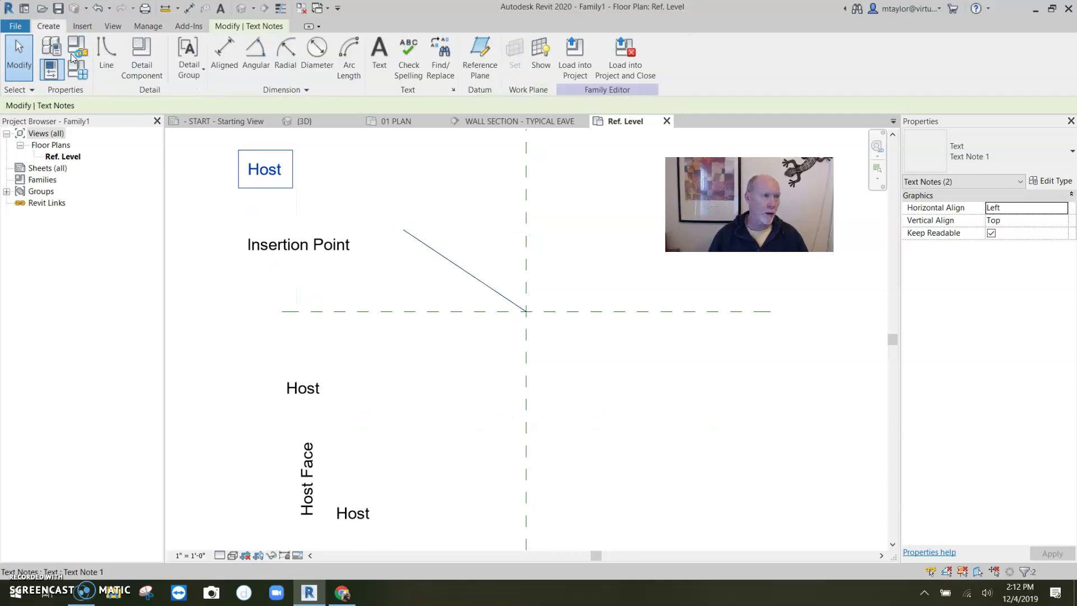
left_click(102, 55)
left_click(526, 311)
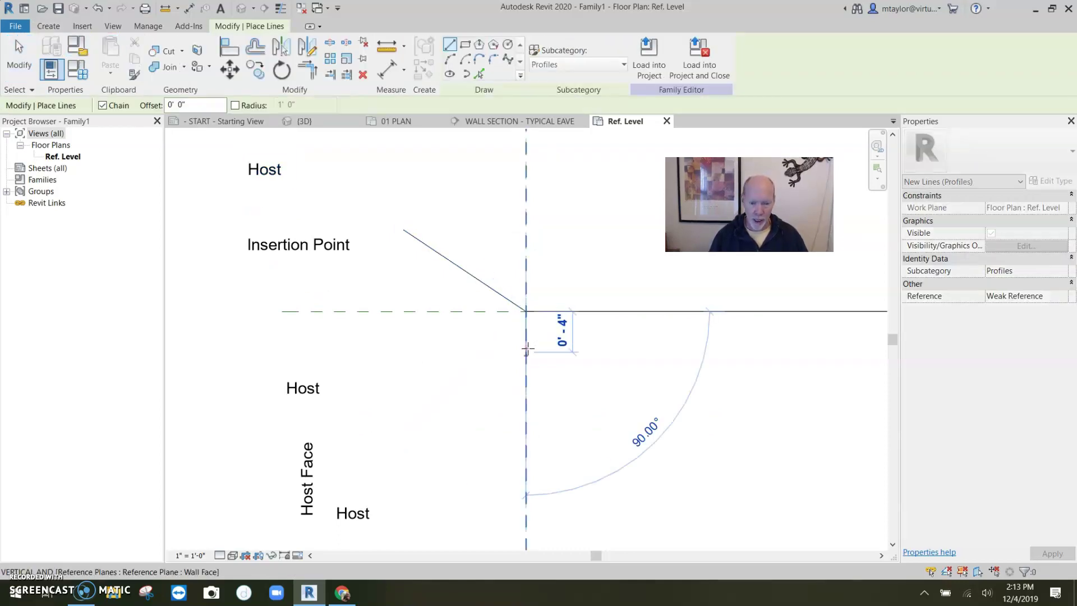
type("7")
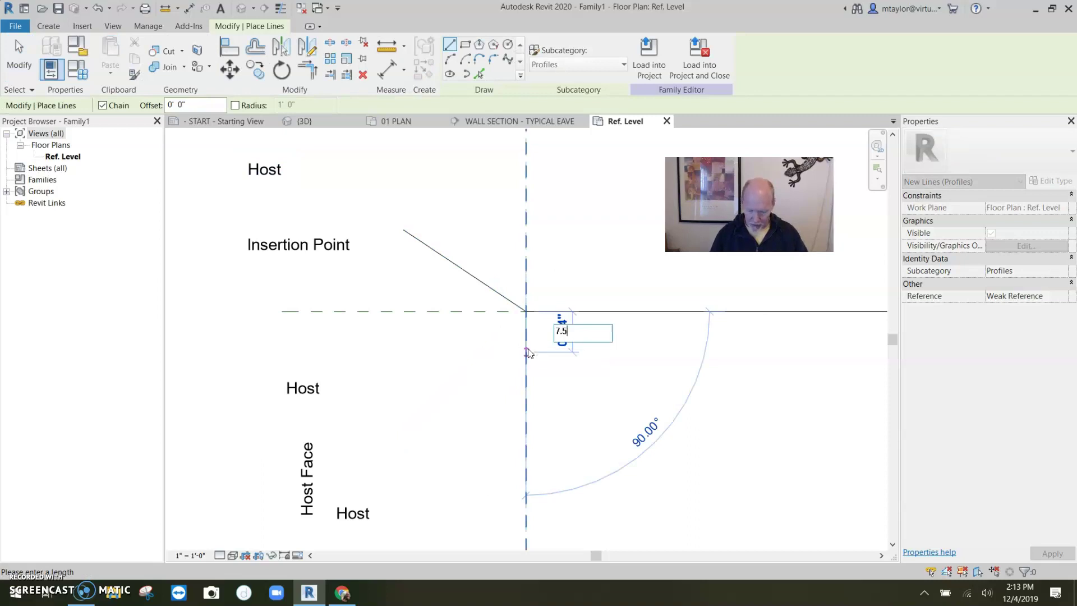
type(".5")
key("Return")
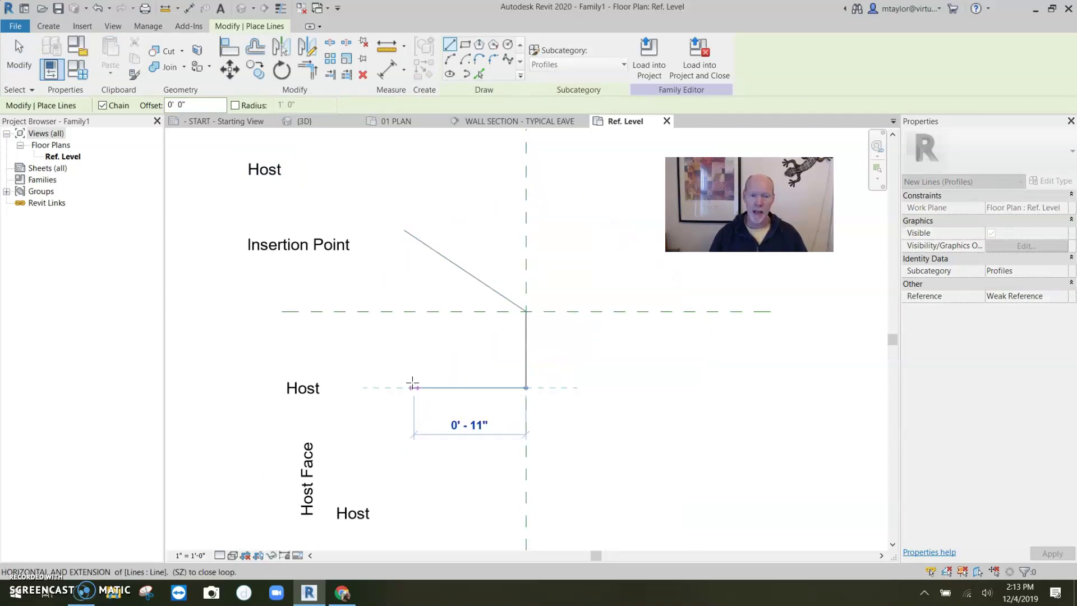
type("2")
key("Return")
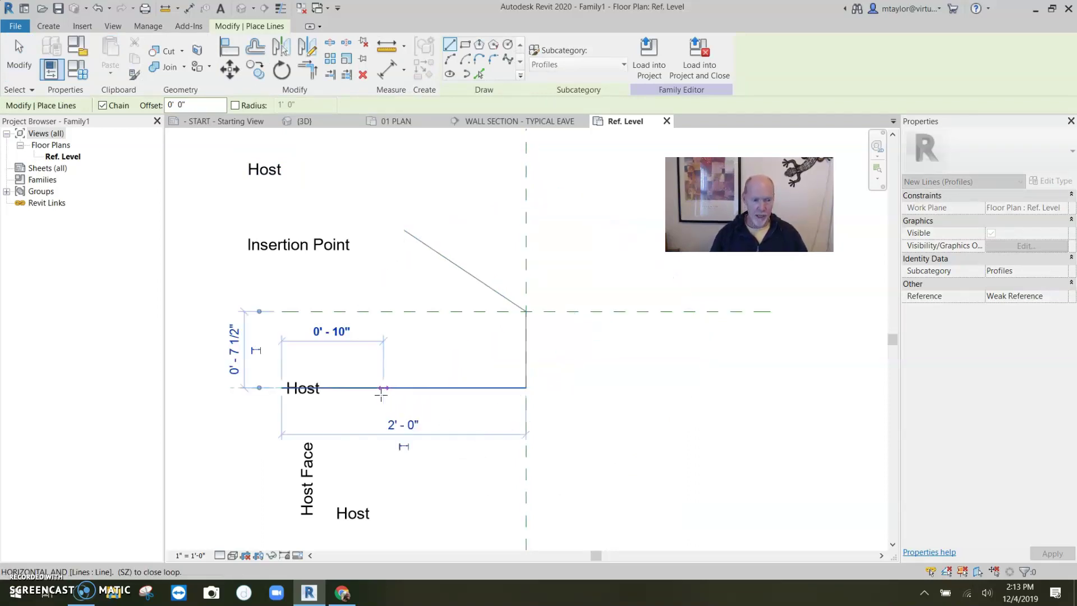
scroll(308, 460, "down", 4)
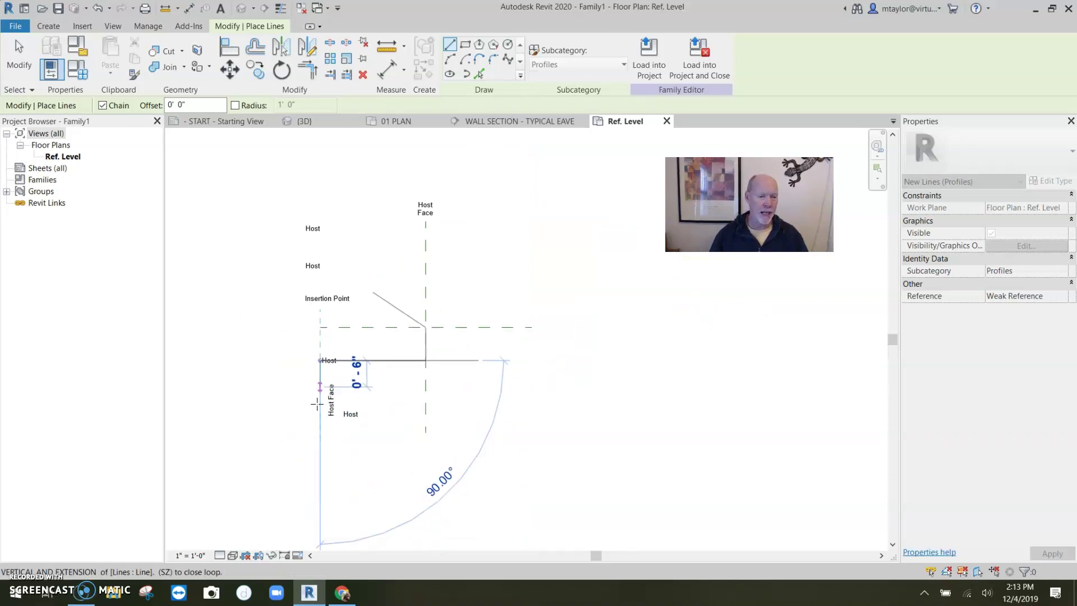
scroll(317, 404, "up", 3)
left_click(324, 484)
key("Escape")
key("Escape")
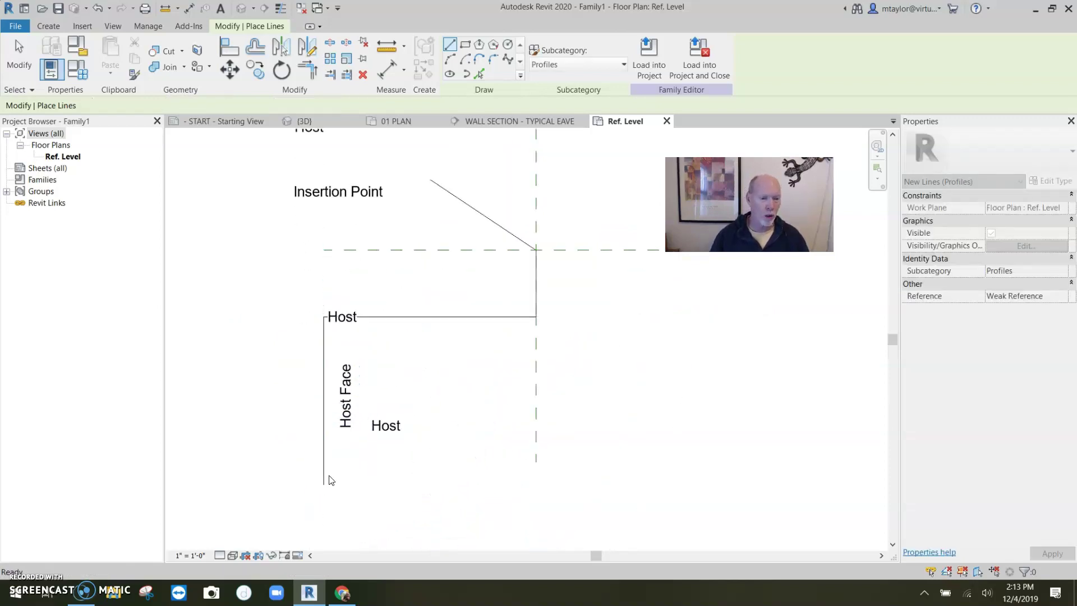
Step: Window-select the three Host labels and move them up and left
left_click_drag(299, 288, 472, 478)
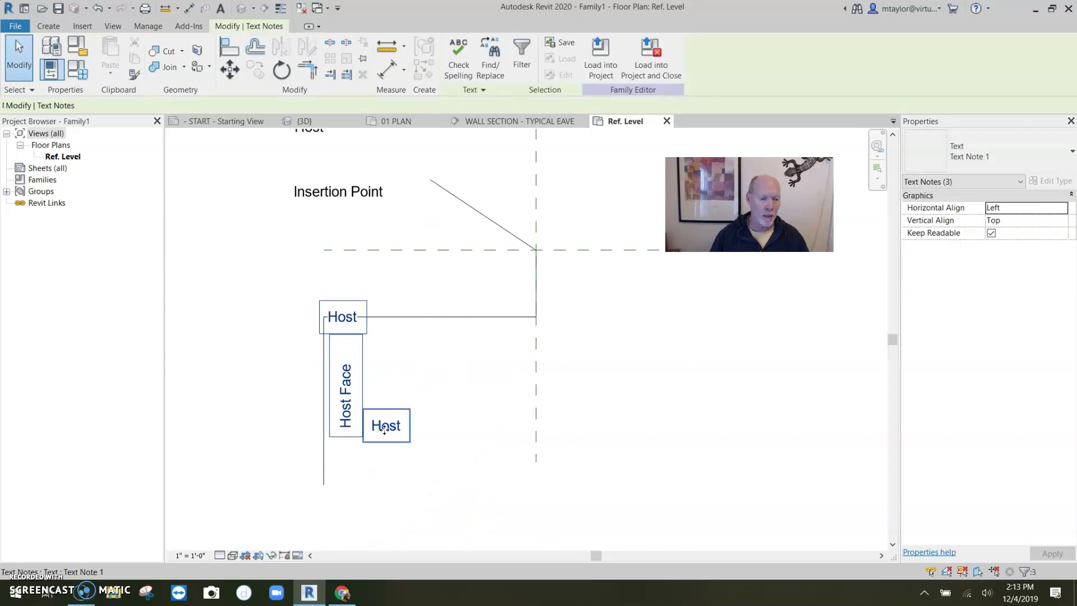
left_click_drag(384, 430, 274, 395)
middle_click_drag(365, 406, 483, 486)
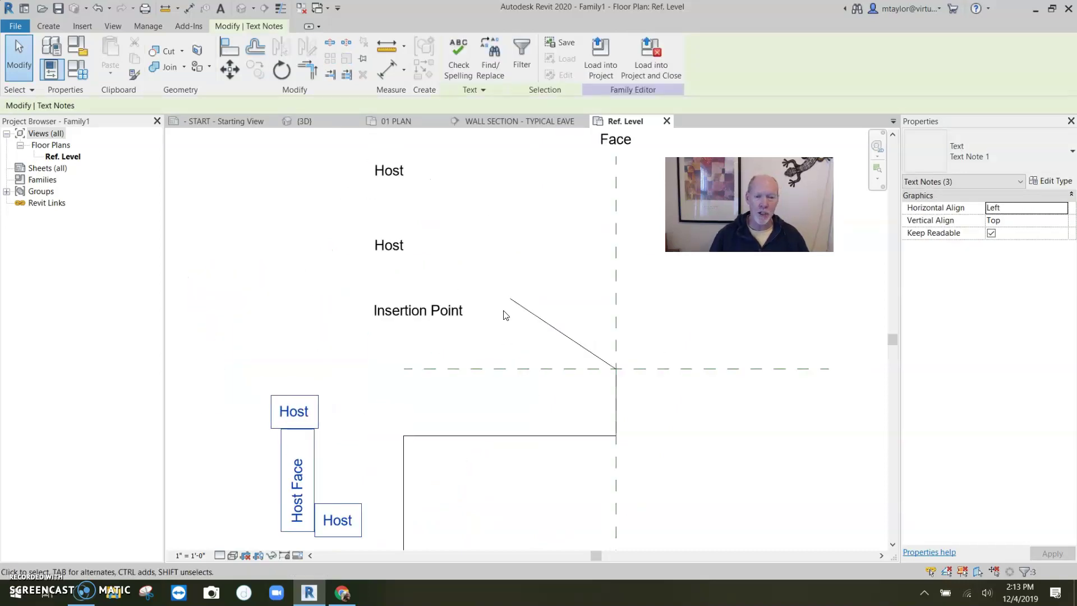
Step: Extend the diagonal line to the vertical leg with Trim/Extend Single Element
scroll(466, 393, "down", 2)
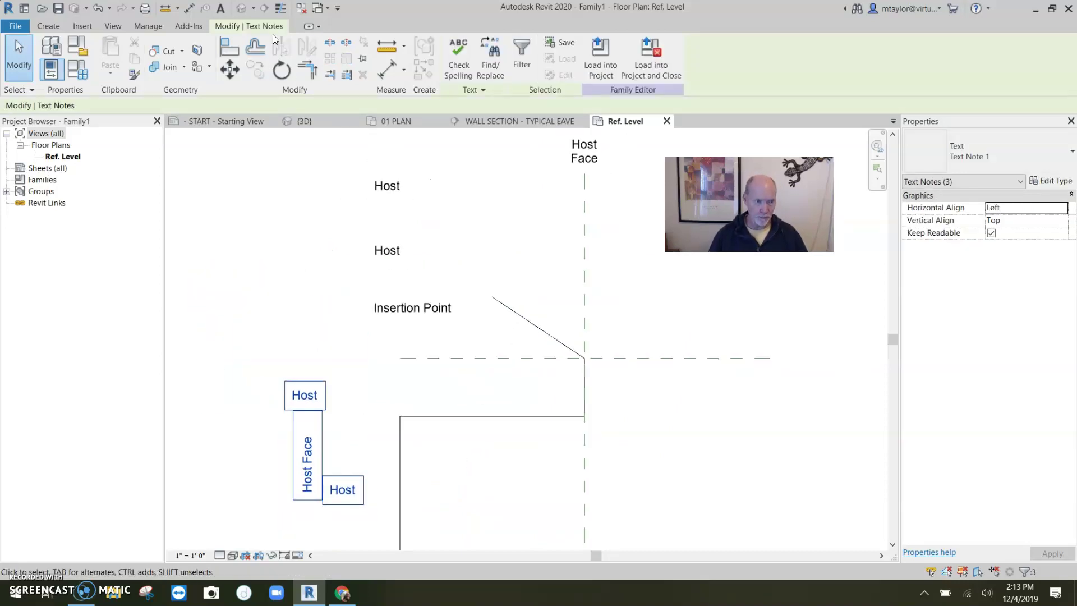
left_click(331, 75)
left_click(400, 469)
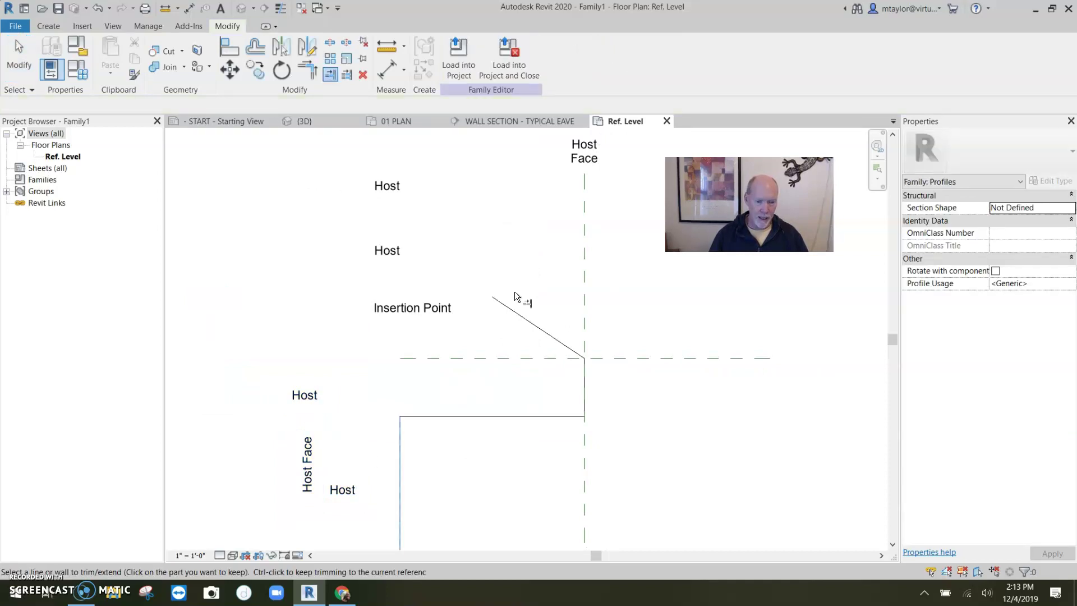
left_click(490, 297)
scroll(483, 418, "down", 2)
key("Escape")
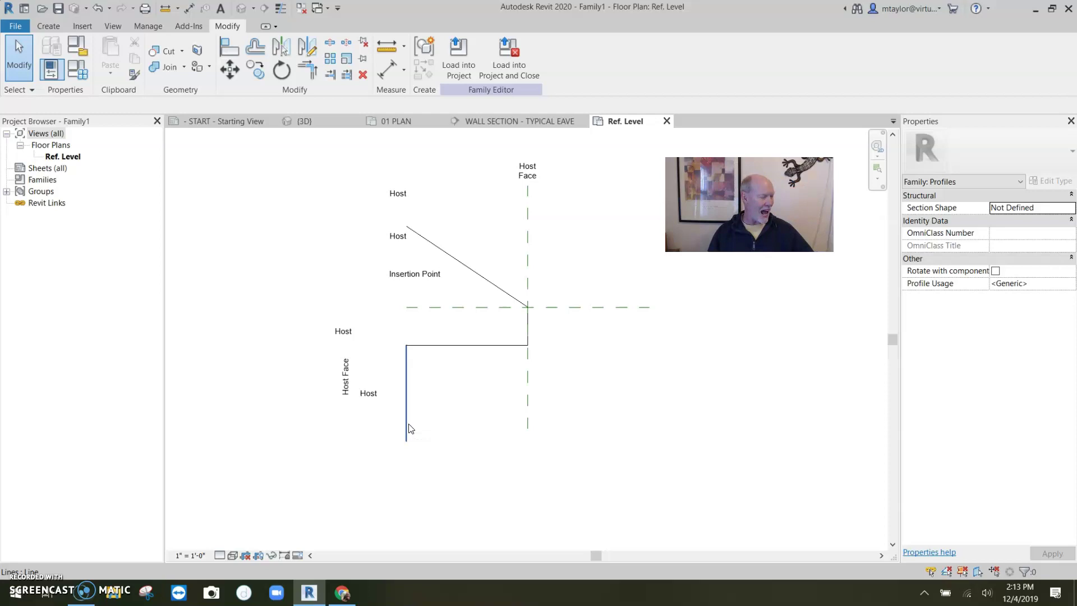
scroll(528, 314, "up", 4)
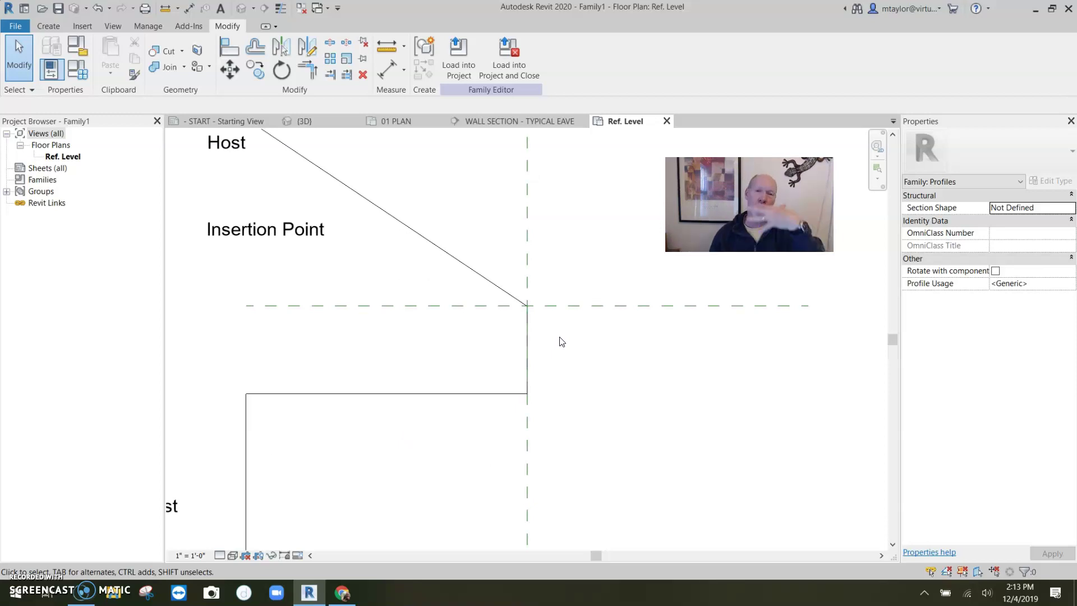
Step: Draw the fascia's 3/4" top edge from the intersection and its side down to the soffit line
key("l")
key("i")
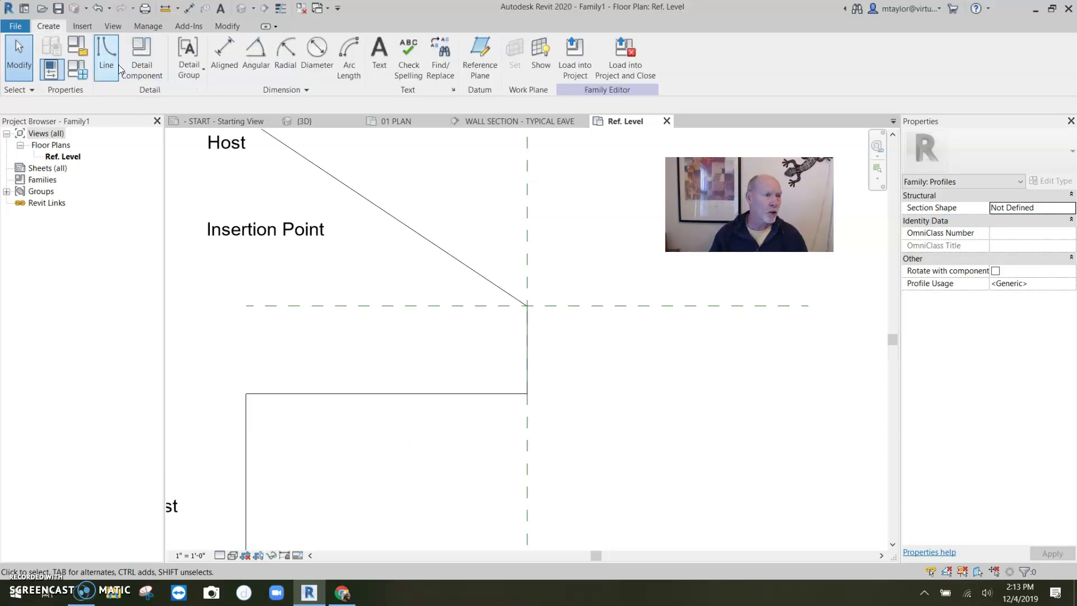
left_click(526, 306)
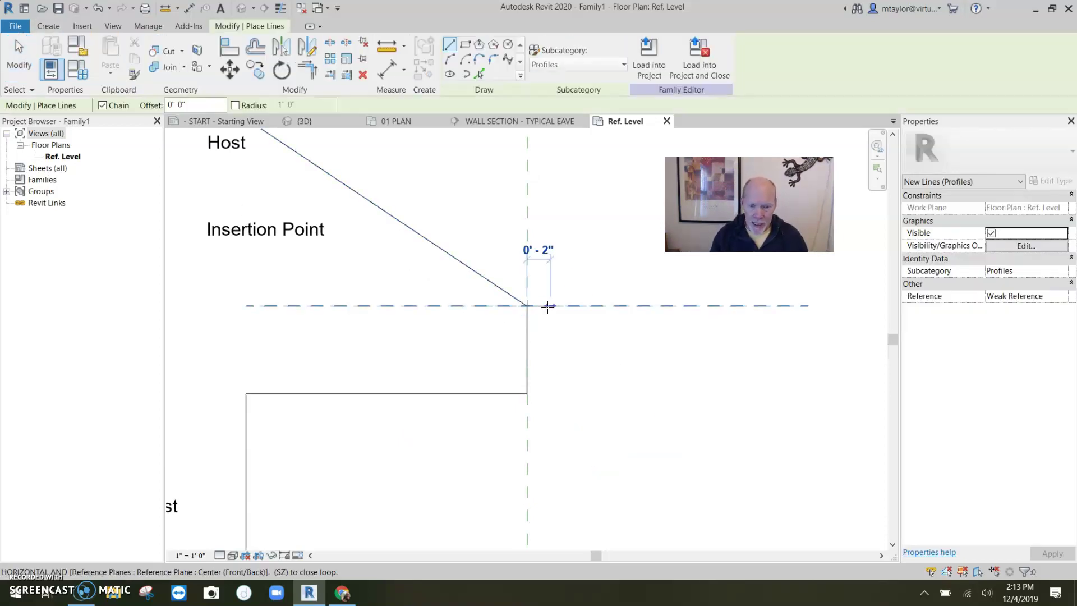
left_click(551, 334)
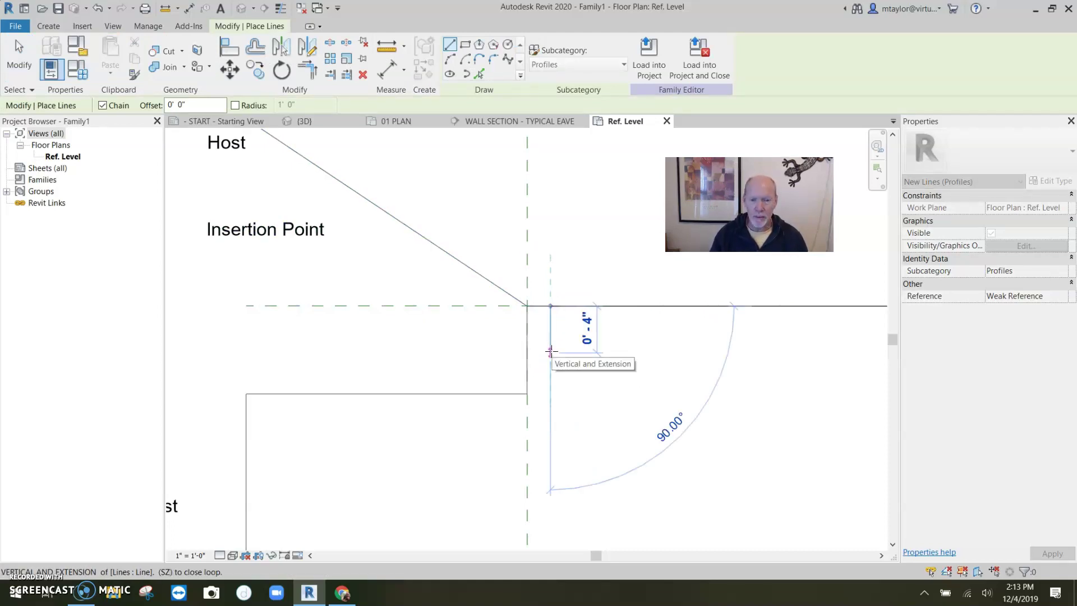
key("Escape")
key("Escape")
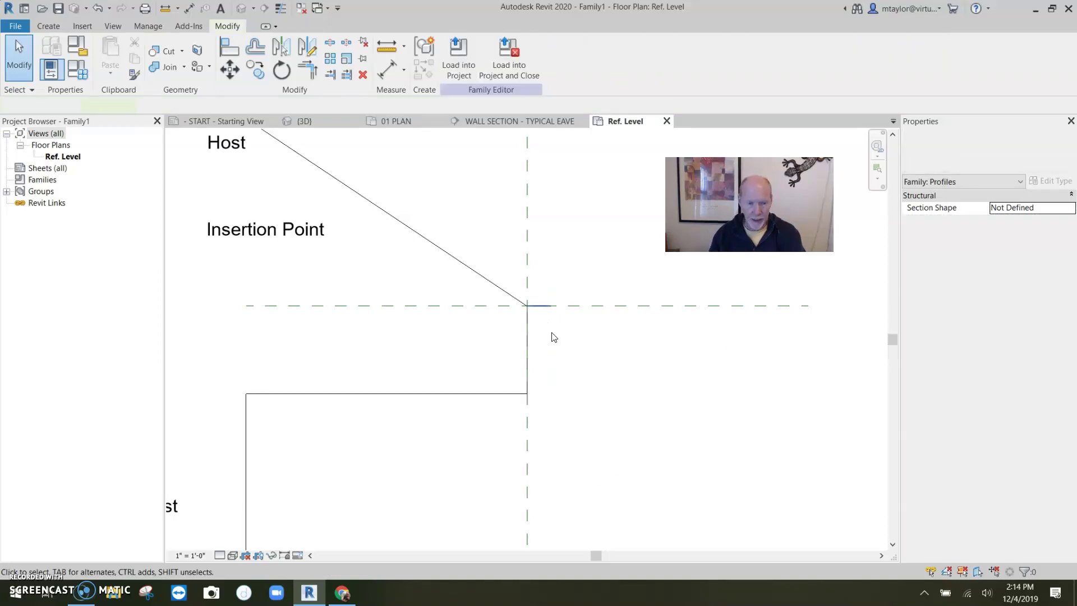
left_click(48, 25)
left_click(101, 57)
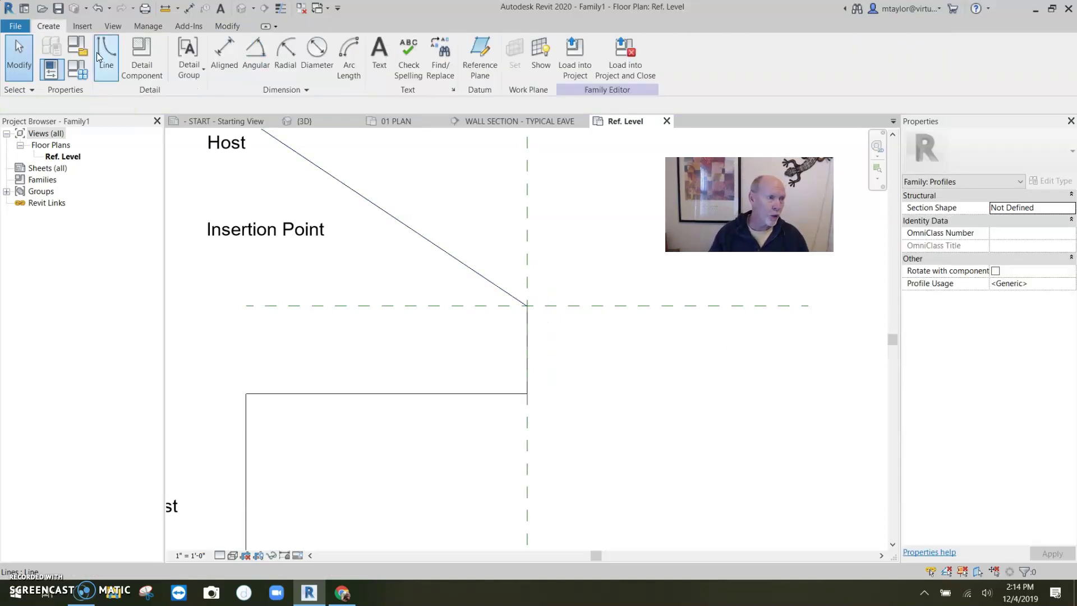
left_click(527, 305)
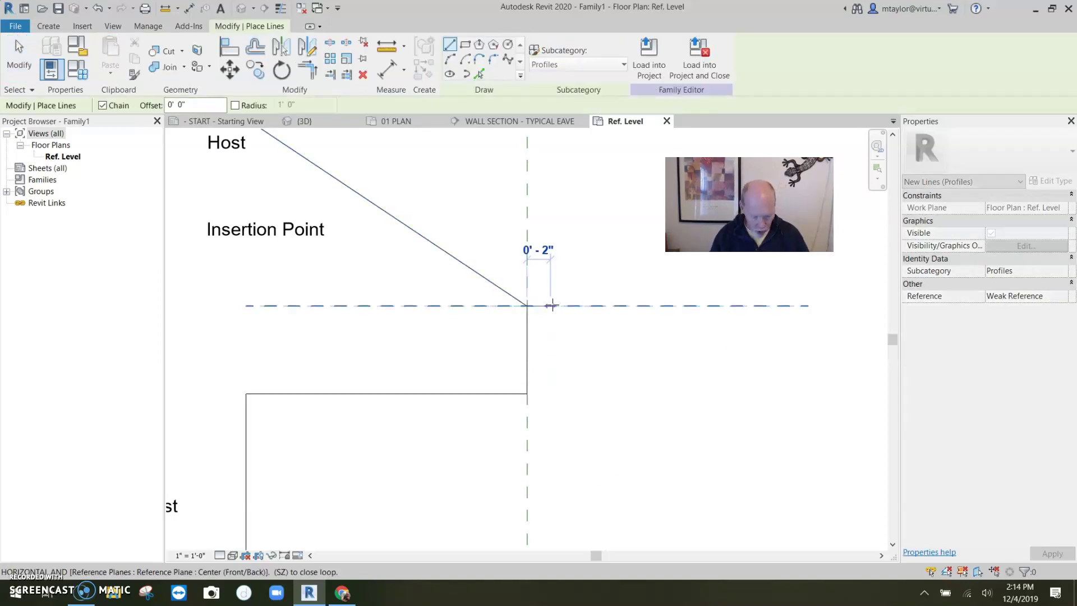
type("3/4\"")
key("Return")
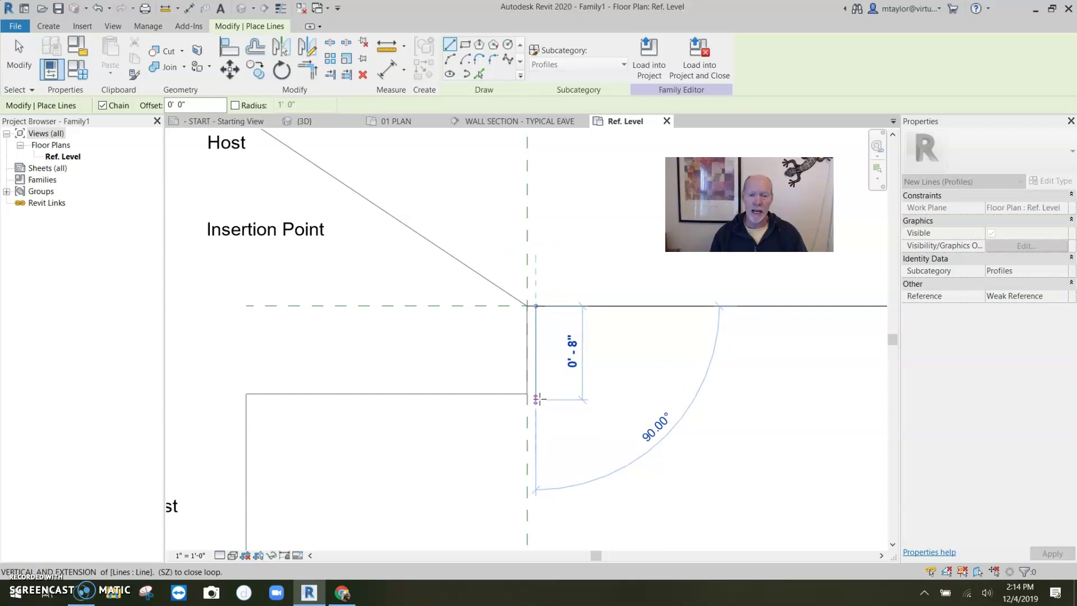
left_click(536, 393)
key("Escape")
key("Escape")
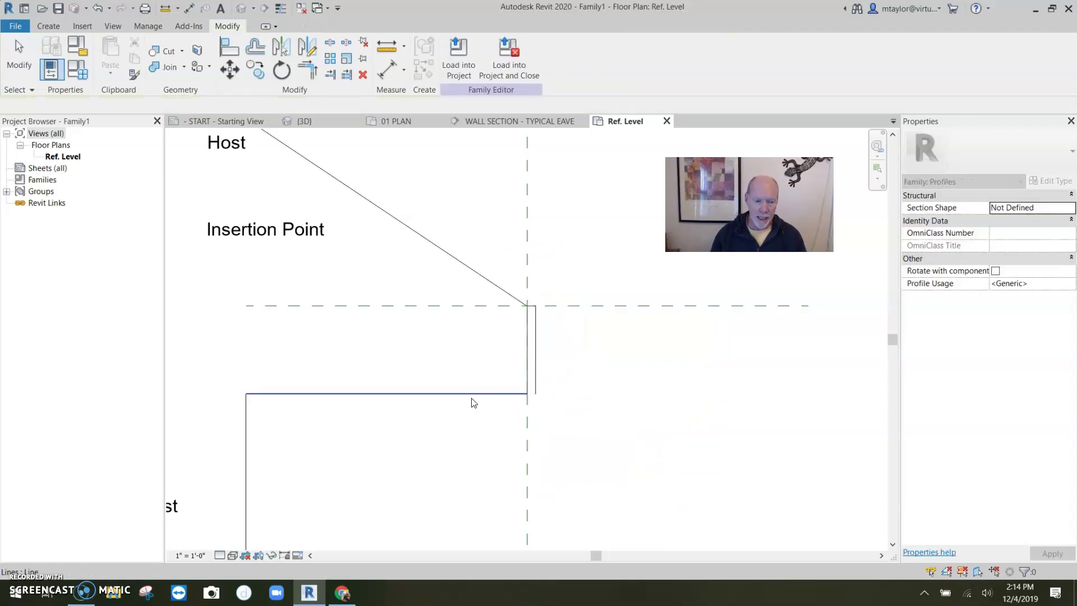
Step: Close the fascia outline with a short vertical end and a bottom edge back to the start
scroll(469, 418, "down", 2)
scroll(517, 370, "up", 2)
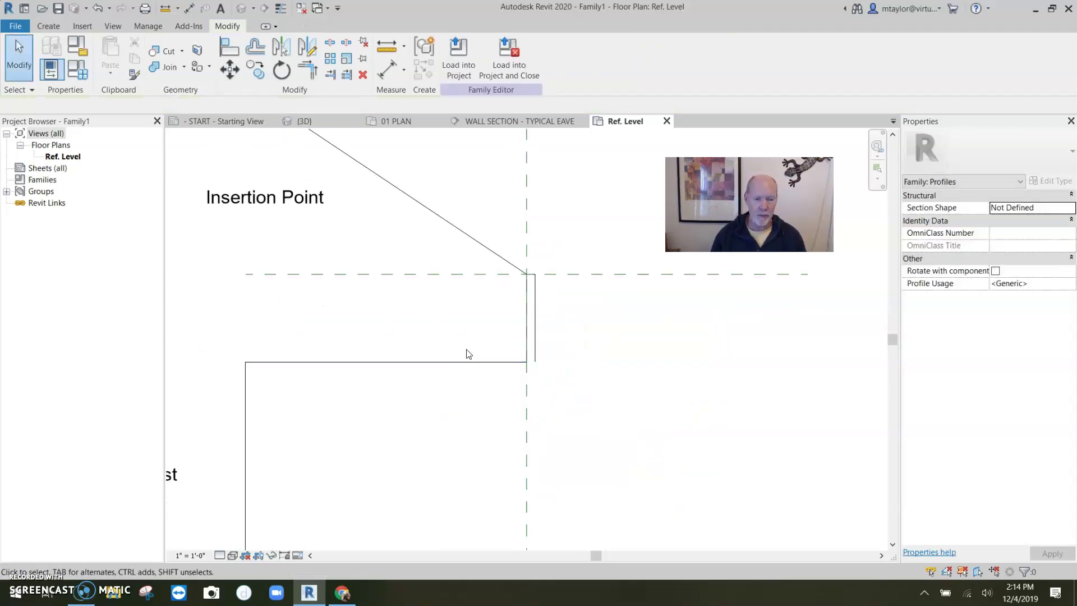
scroll(527, 369, "up", 3)
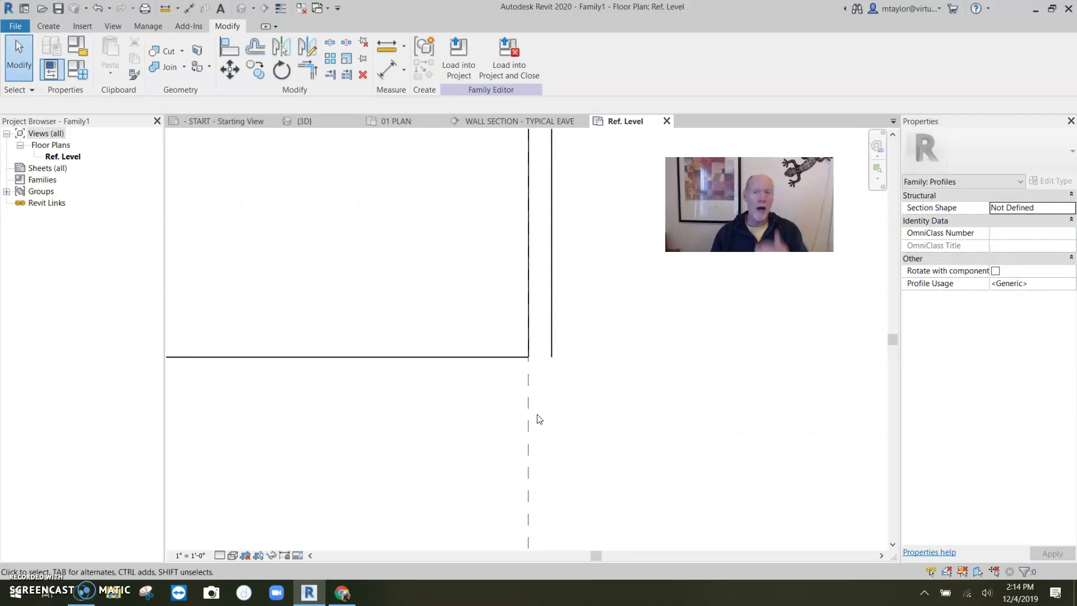
left_click(51, 22)
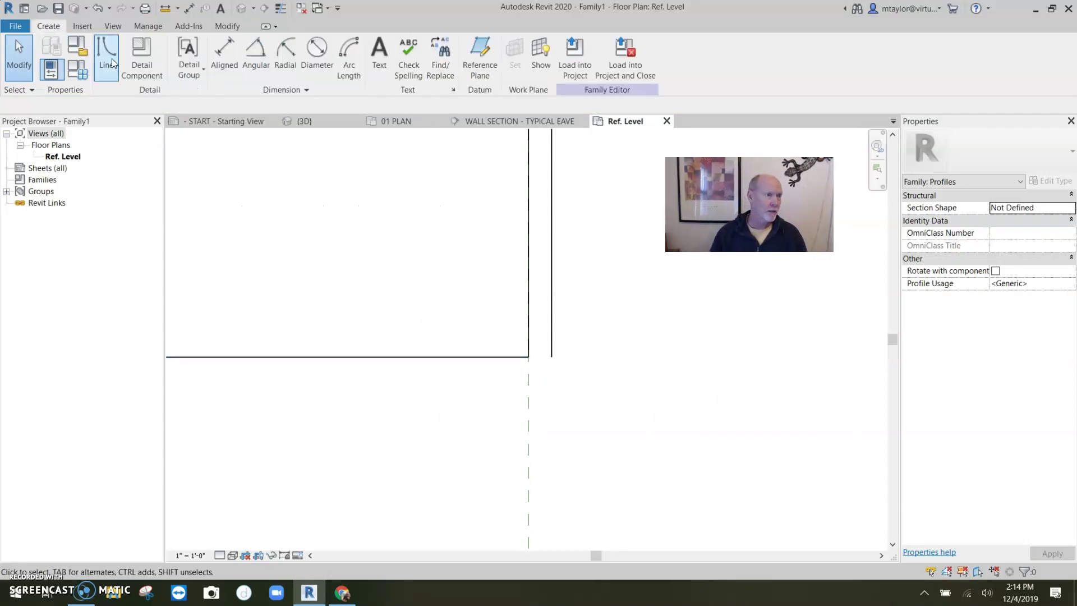
left_click(111, 56)
left_click(552, 358)
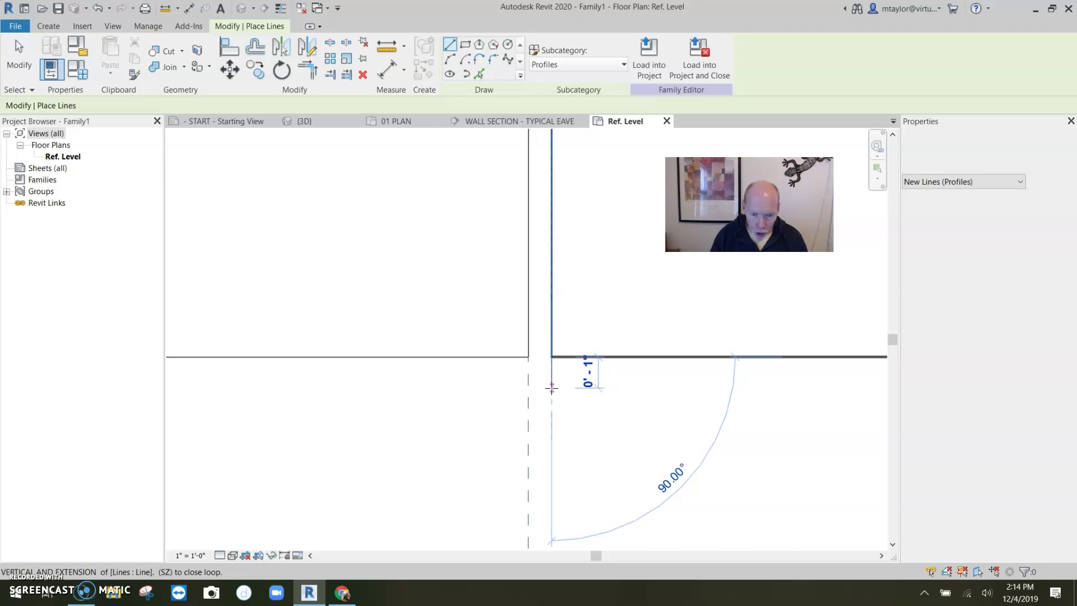
left_click(550, 387)
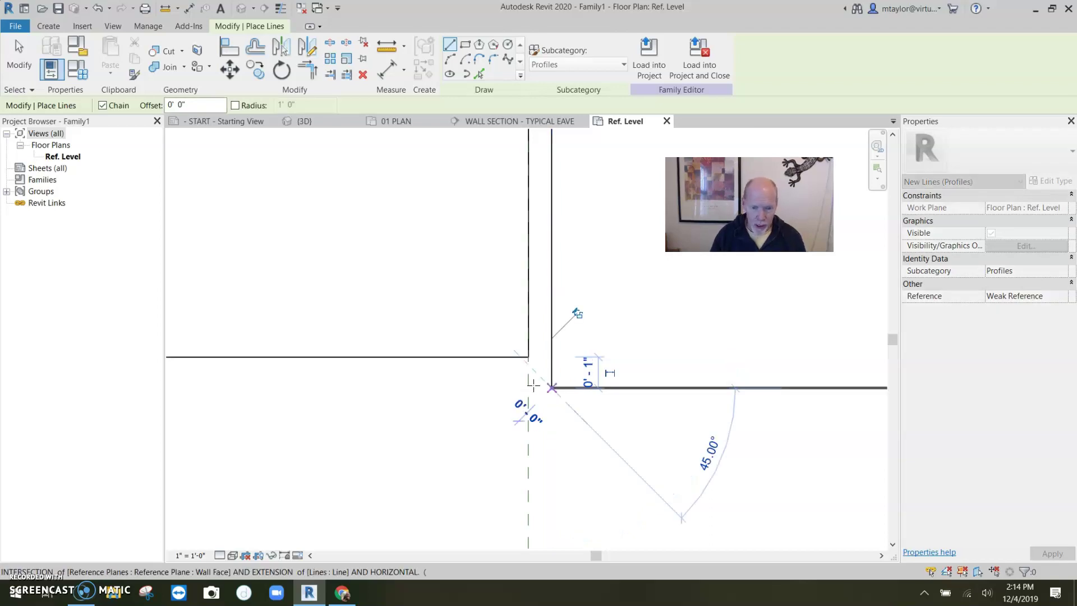
left_click(528, 387)
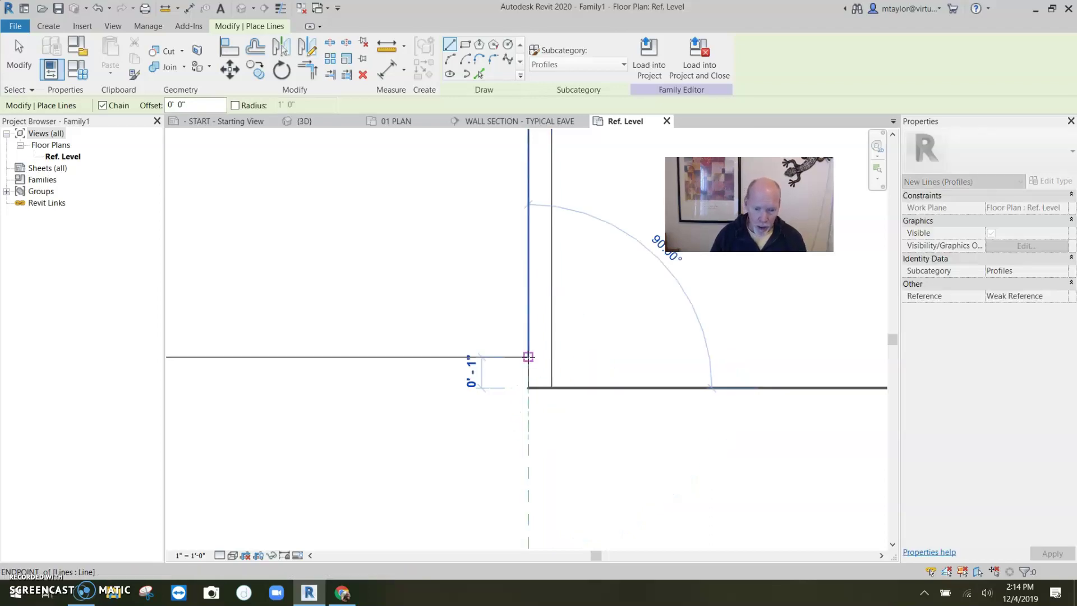
key("Escape")
key("Escape")
scroll(532, 395, "down", 4)
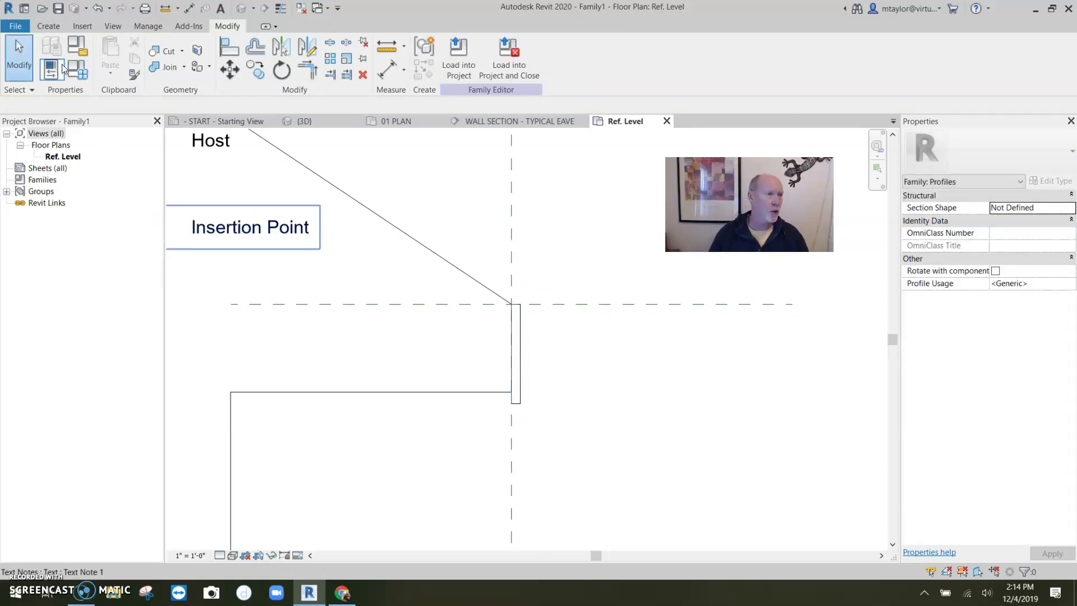
Step: Draw a 3/4" by 3 1/2" trim outline from the fascia's top corner
left_click(48, 25)
left_click(106, 53)
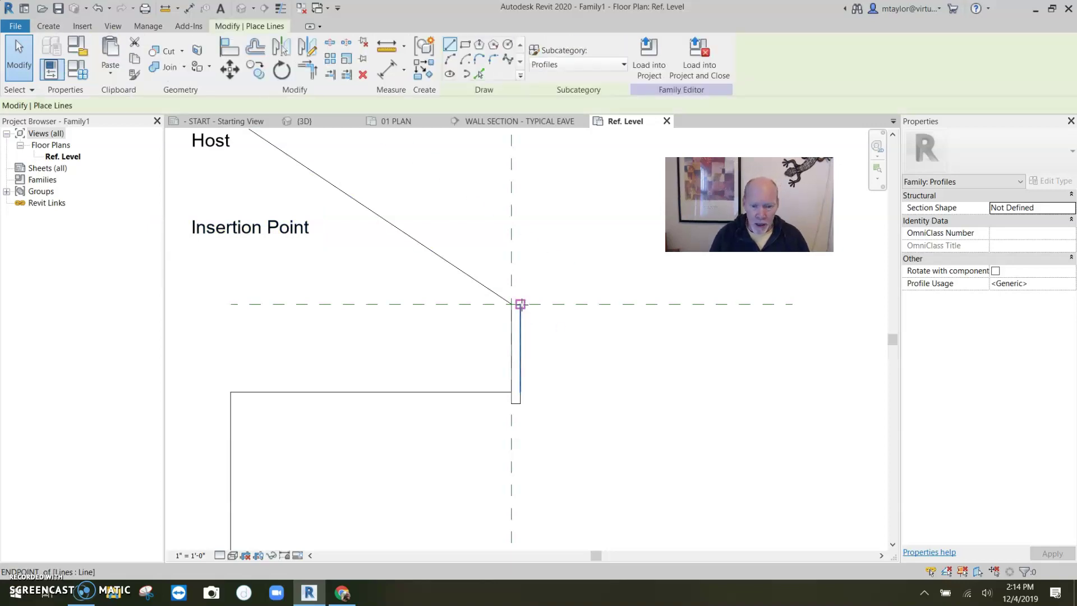
left_click(540, 303)
type("3")
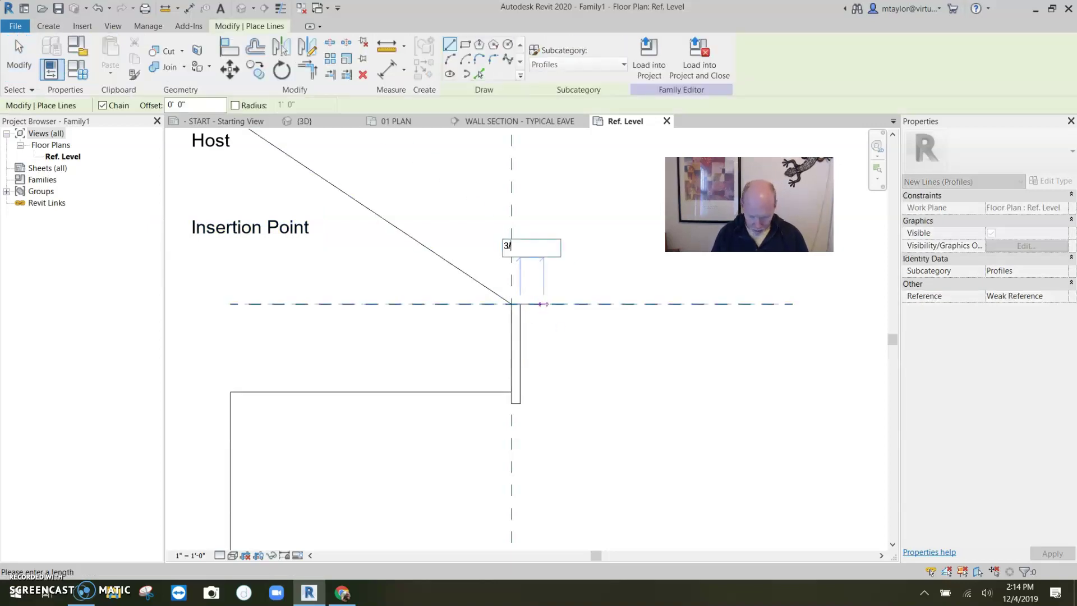
type("/4\"")
key("Return")
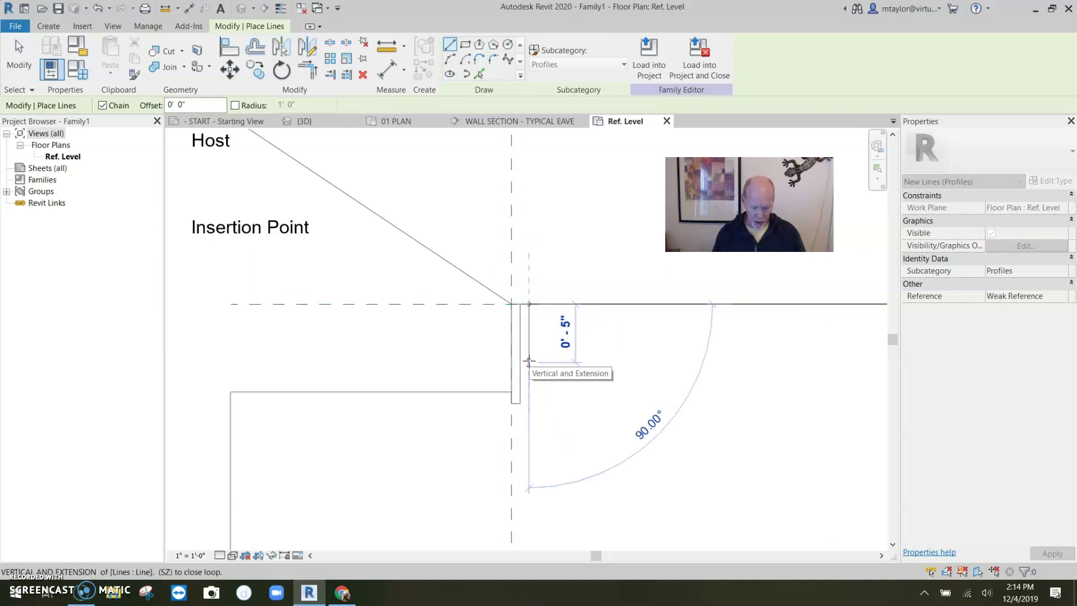
type("3 1/2\"")
key("Return")
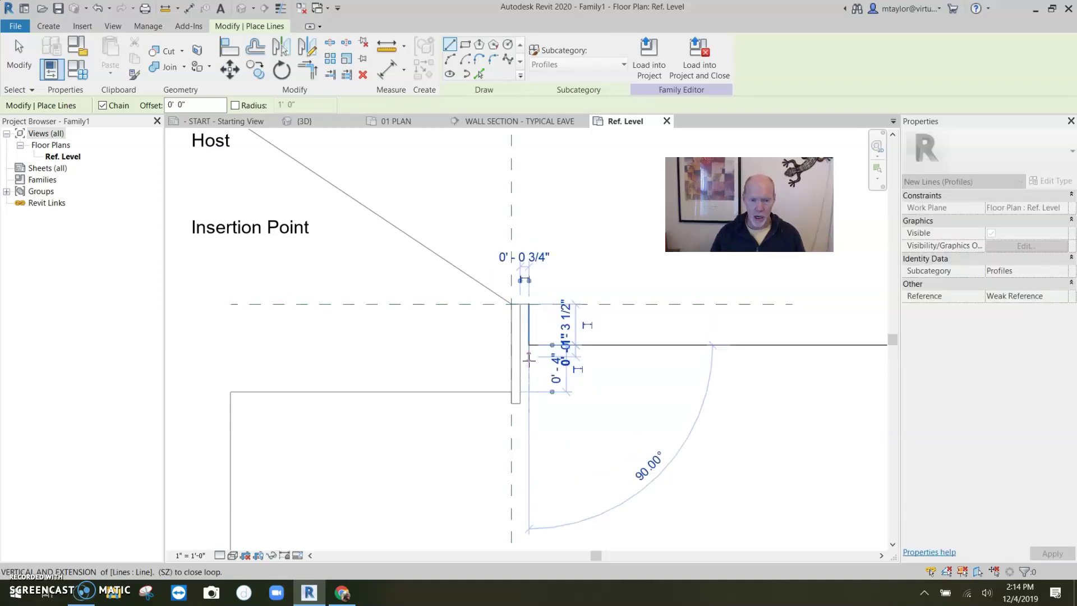
key("Escape")
key("Escape")
Step: Pan and zoom to review the whole profile with its labels
scroll(533, 363, "down", 2)
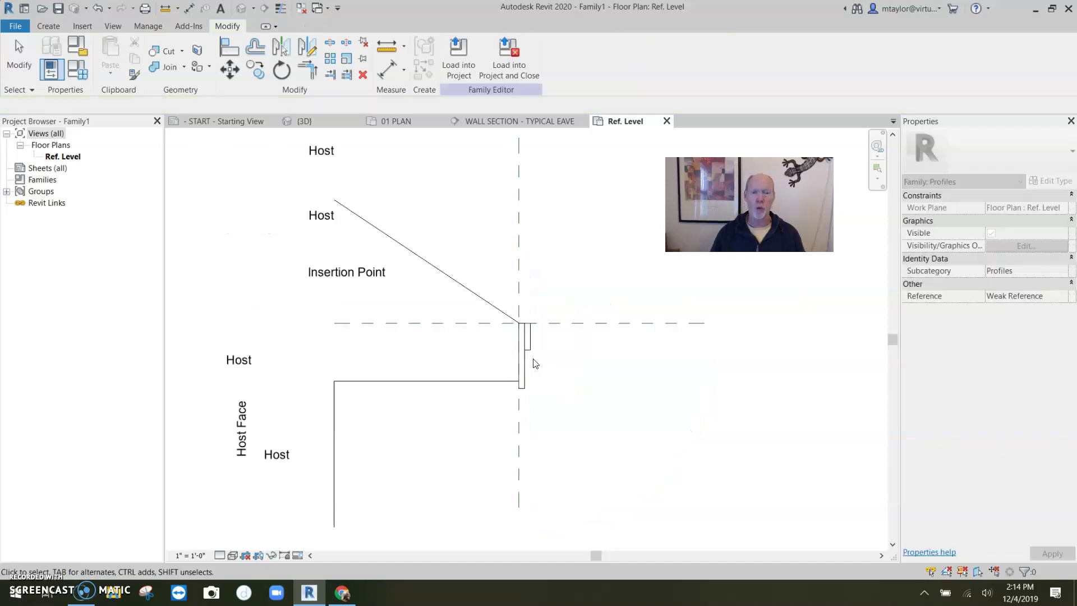
scroll(530, 329, "up", 2)
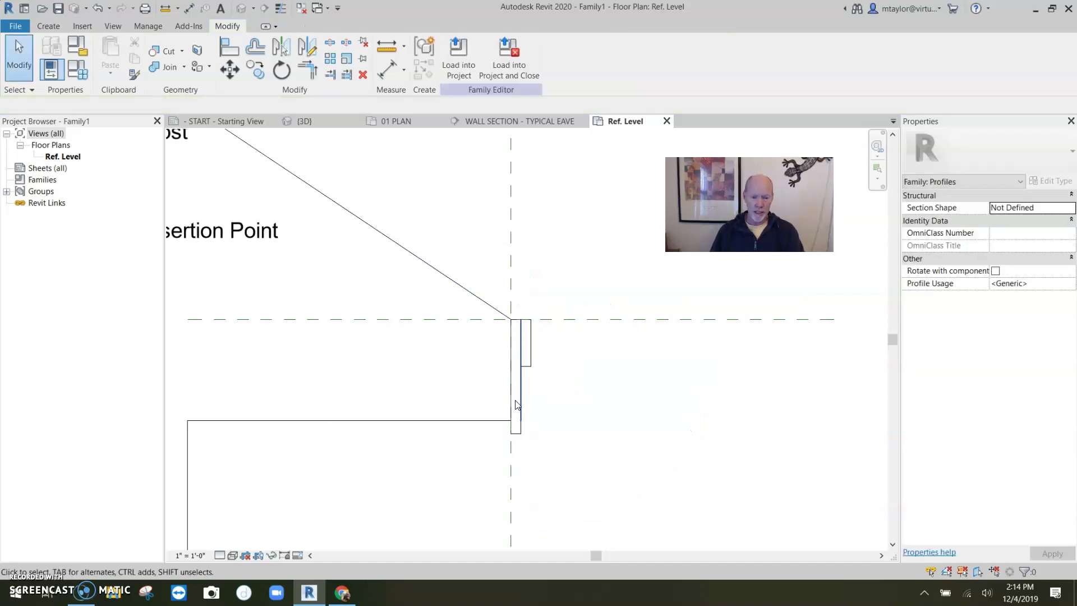
scroll(554, 383, "down", 2)
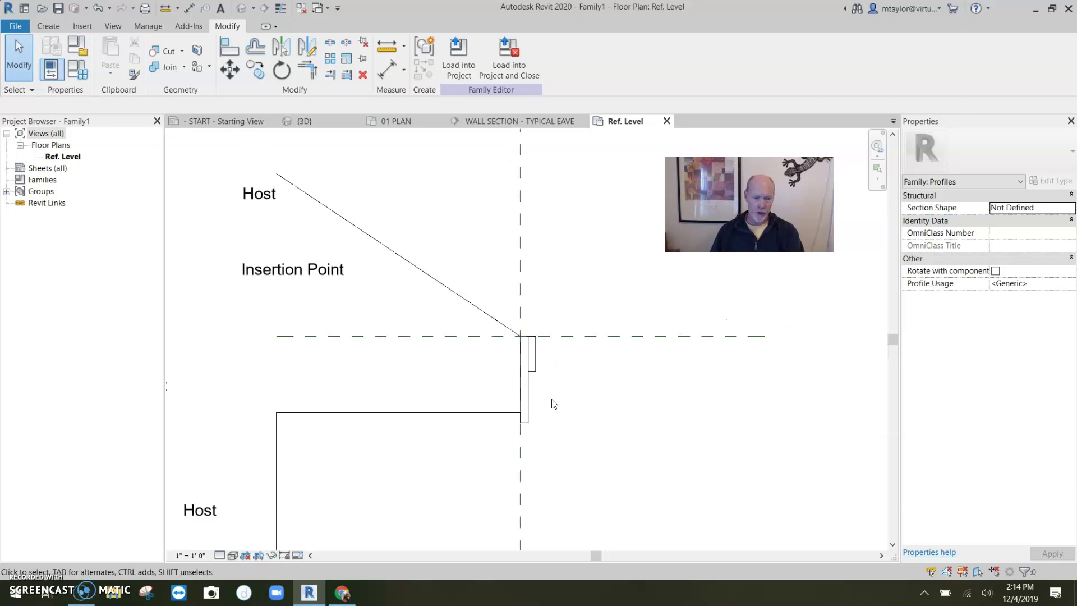
middle_click_drag(509, 454, 632, 410)
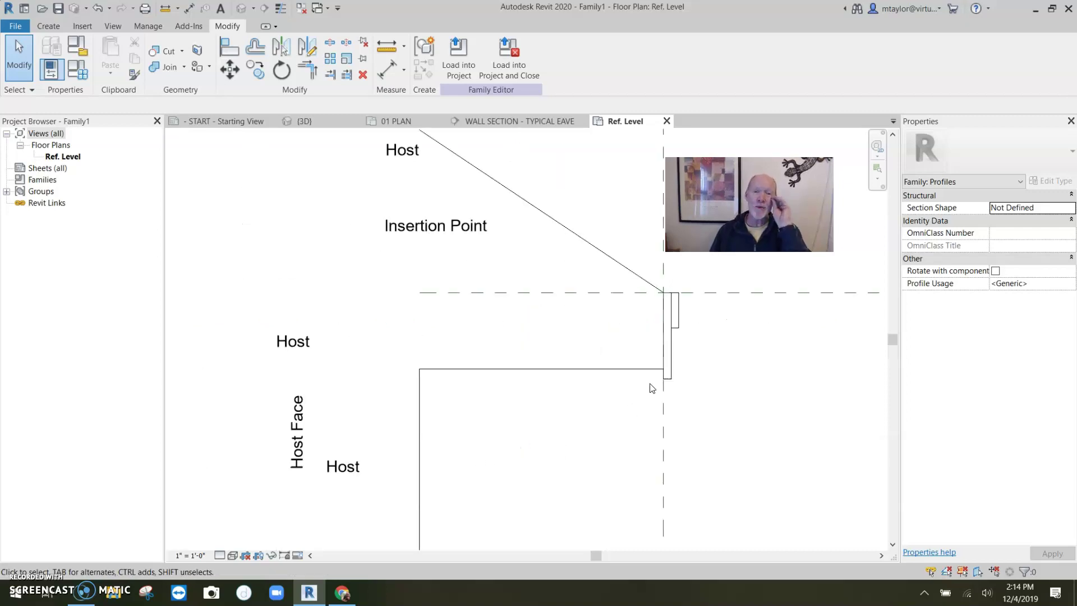
middle_click_drag(613, 325, 572, 337)
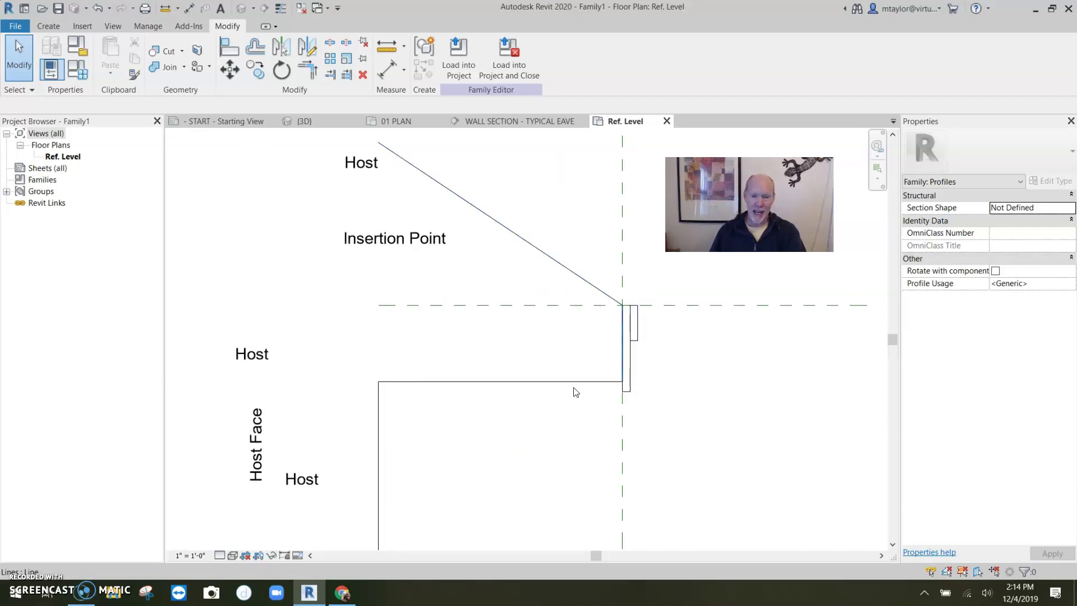
scroll(533, 404, "down", 1)
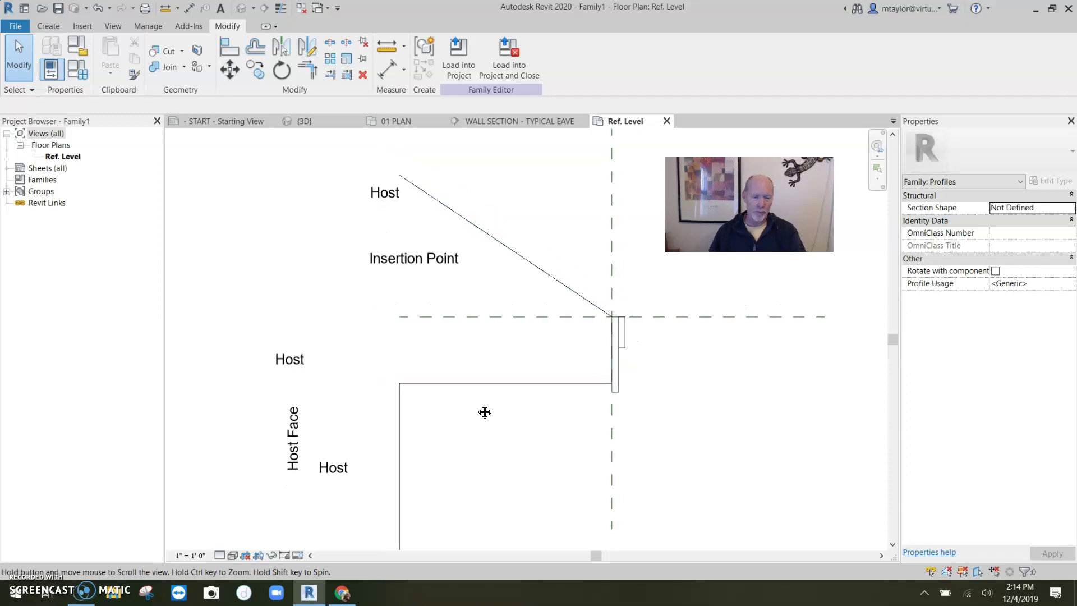
middle_click_drag(483, 411, 535, 390)
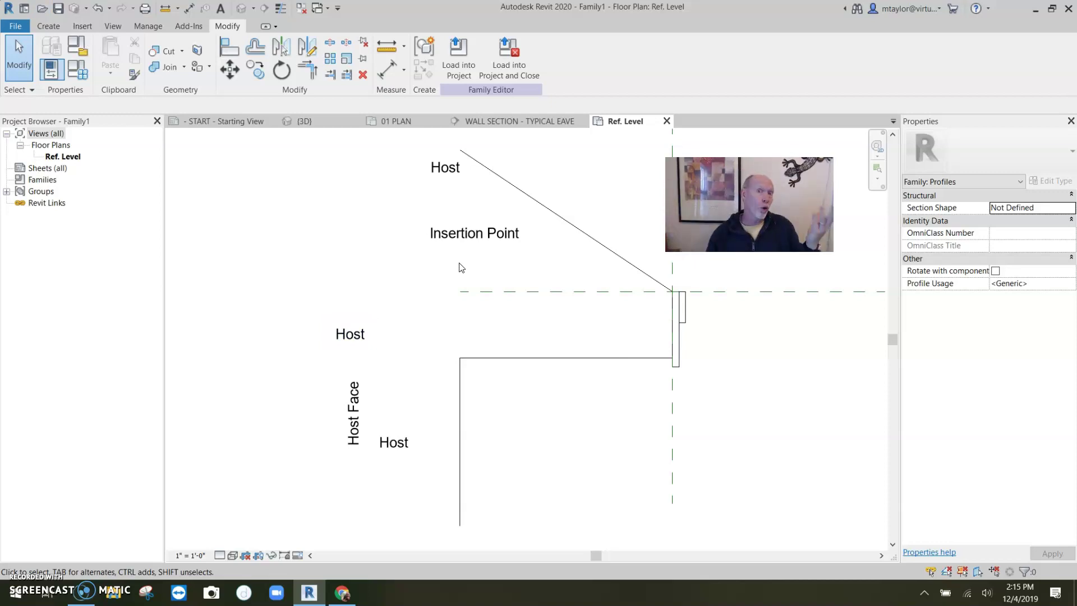
Step: Copy the host wall line 3/4" inward inside the profile using CO
left_click(52, 25)
left_click(99, 56)
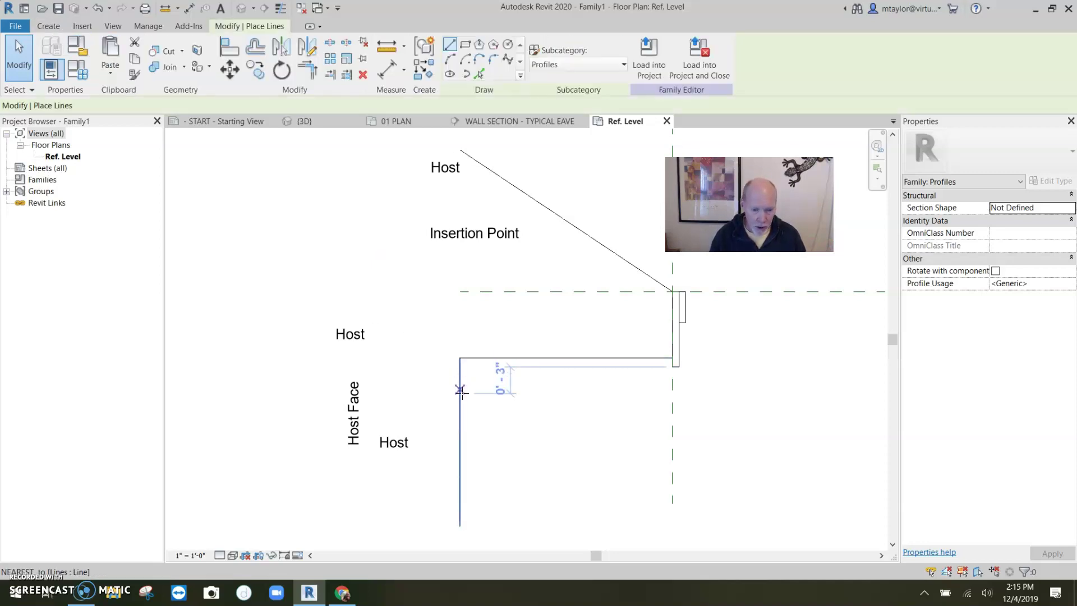
scroll(461, 388, "up", 3)
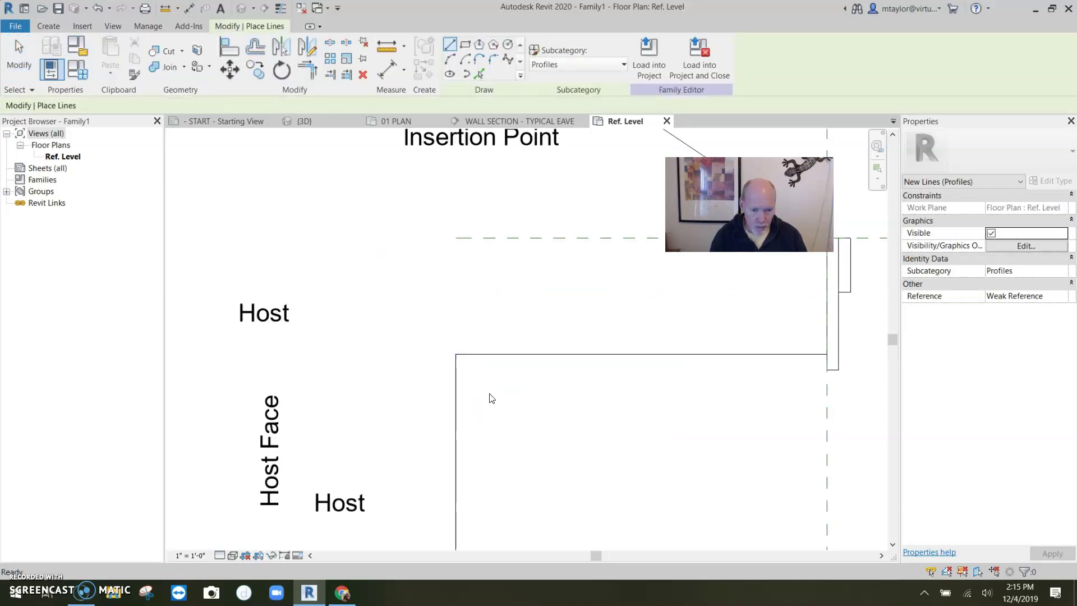
key("Escape")
left_click(456, 422)
key("c")
key("o")
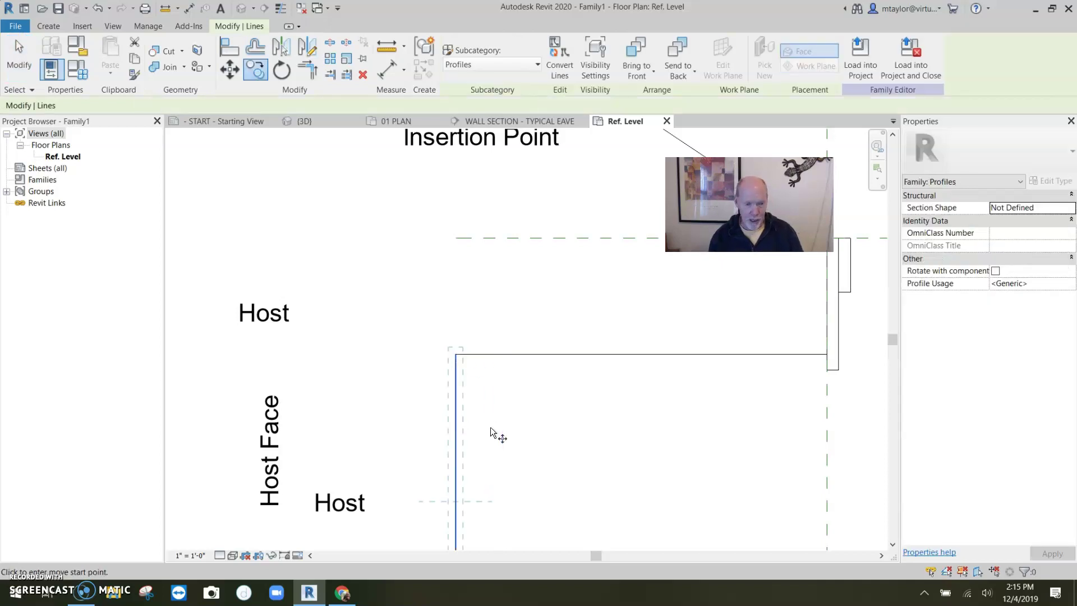
left_click(490, 426)
type("3/4")
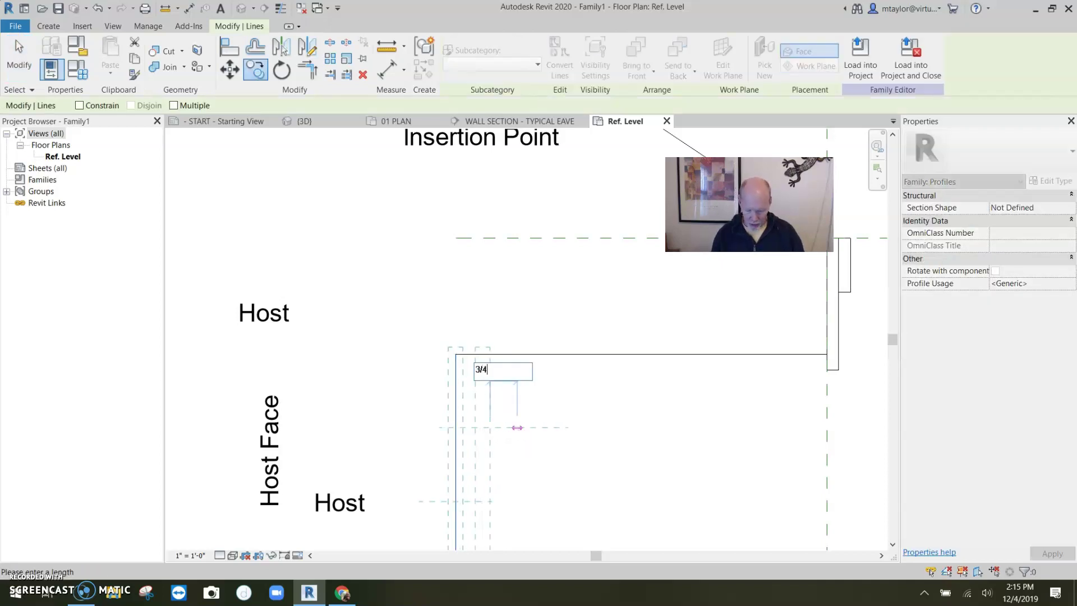
type("\"")
key("Return")
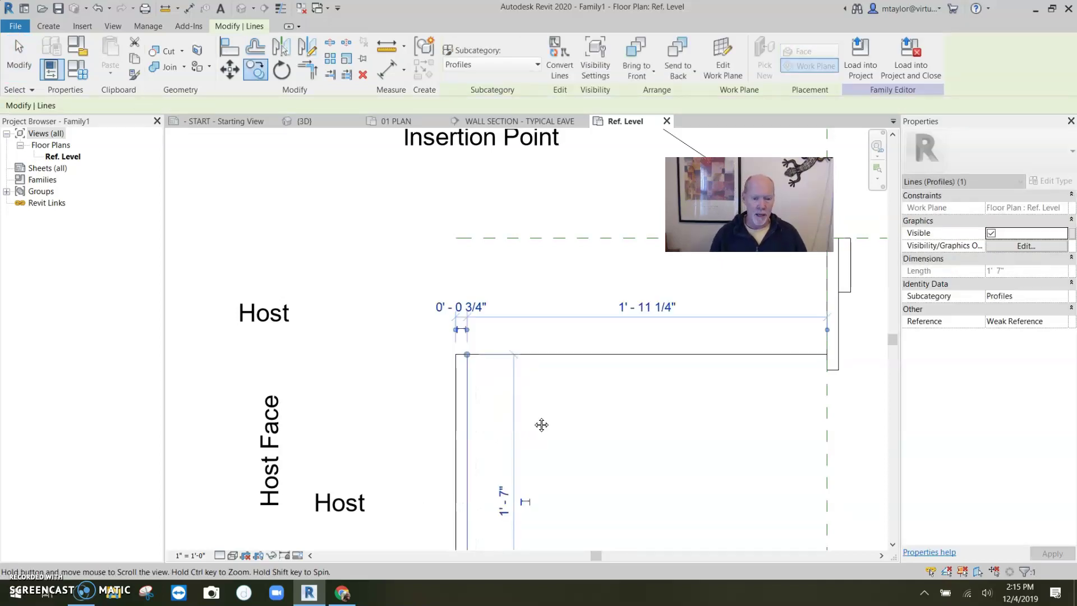
middle_click_drag(540, 421, 501, 347)
key("Escape")
key("Escape")
Step: Copy the profile line 7.25" lower as an internal detail line
left_click(477, 366)
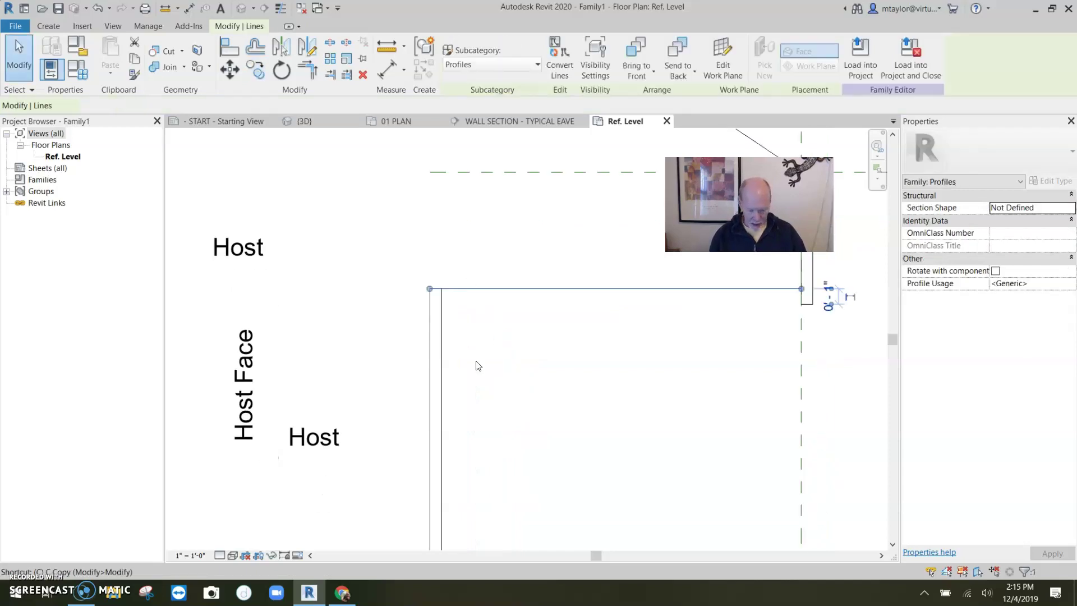
key("c")
key("o")
left_click(499, 356)
type("7.2")
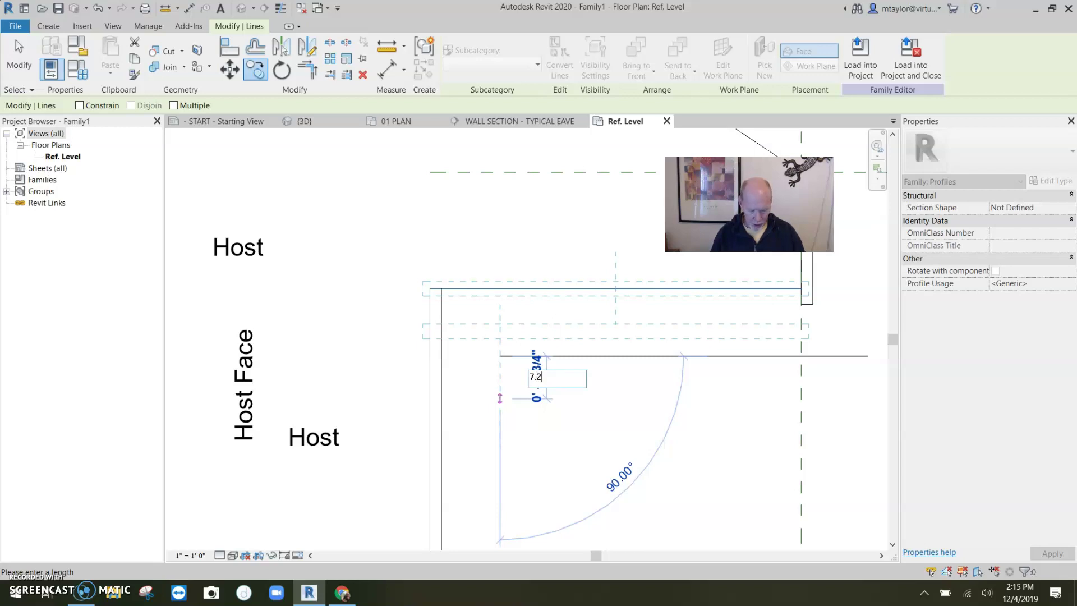
type("5\"")
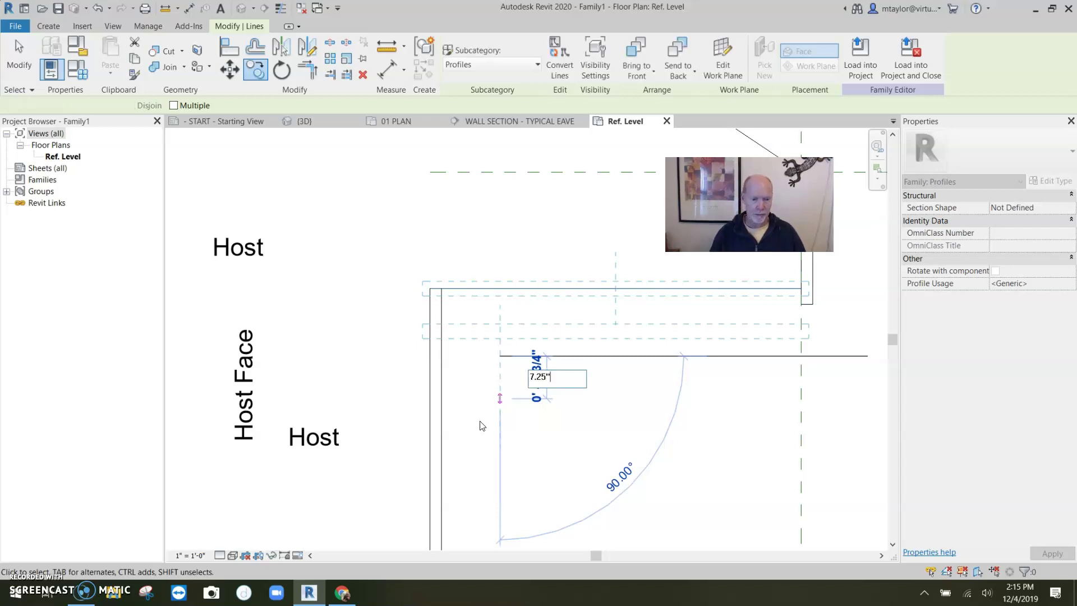
key("Return")
key("Escape")
key("t")
key("r")
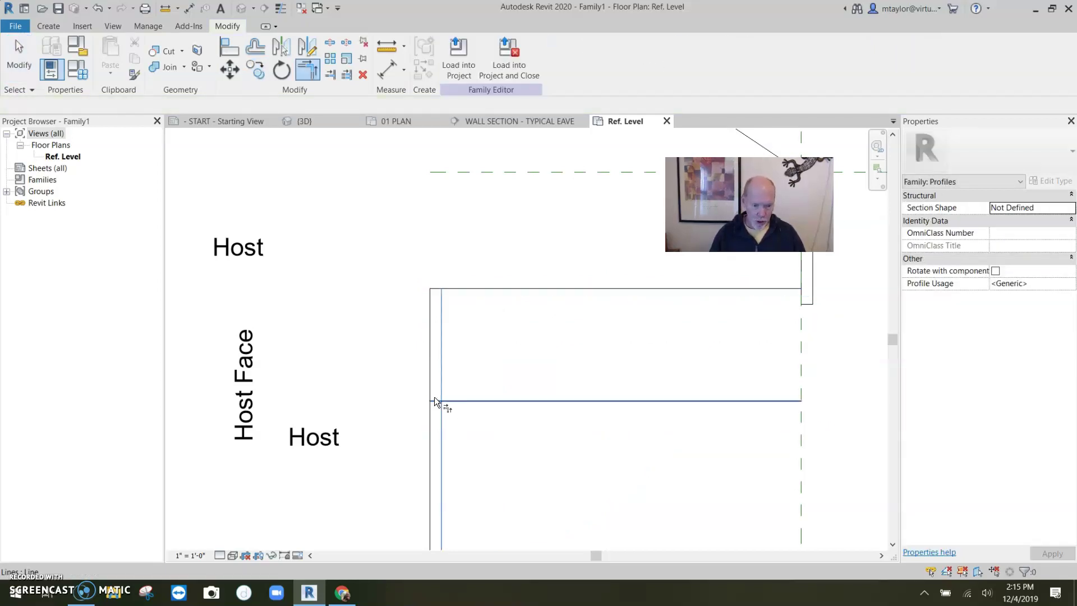
scroll(468, 426, "down", 2)
scroll(467, 422, "down", 1)
key("Escape")
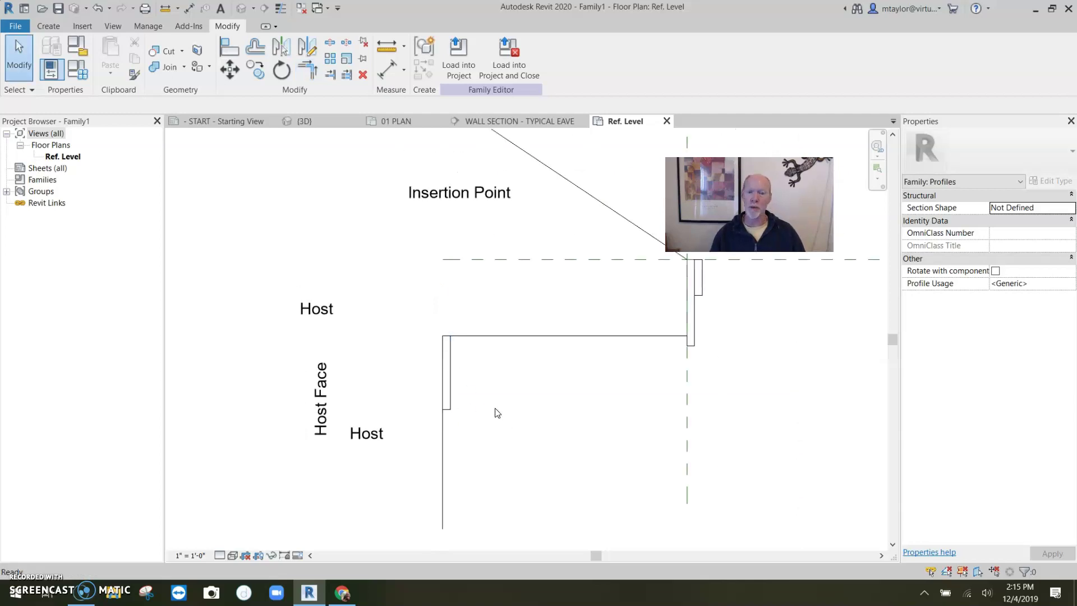
scroll(465, 383, "up", 2)
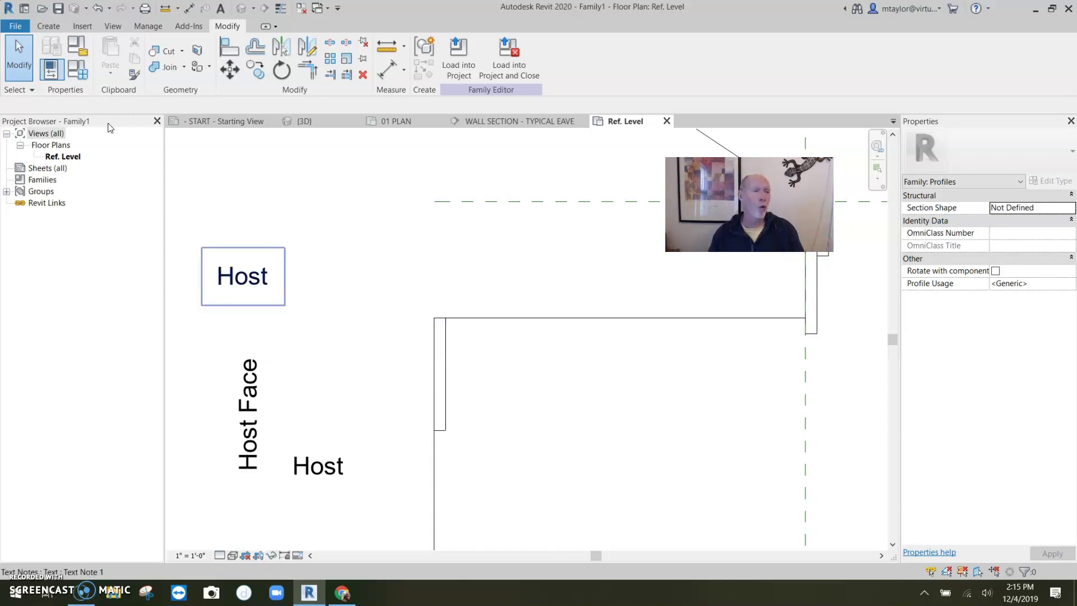
Step: Draw a 3.5" vertical line from the wall line with a short return back to it
left_click(49, 26)
left_click(113, 60)
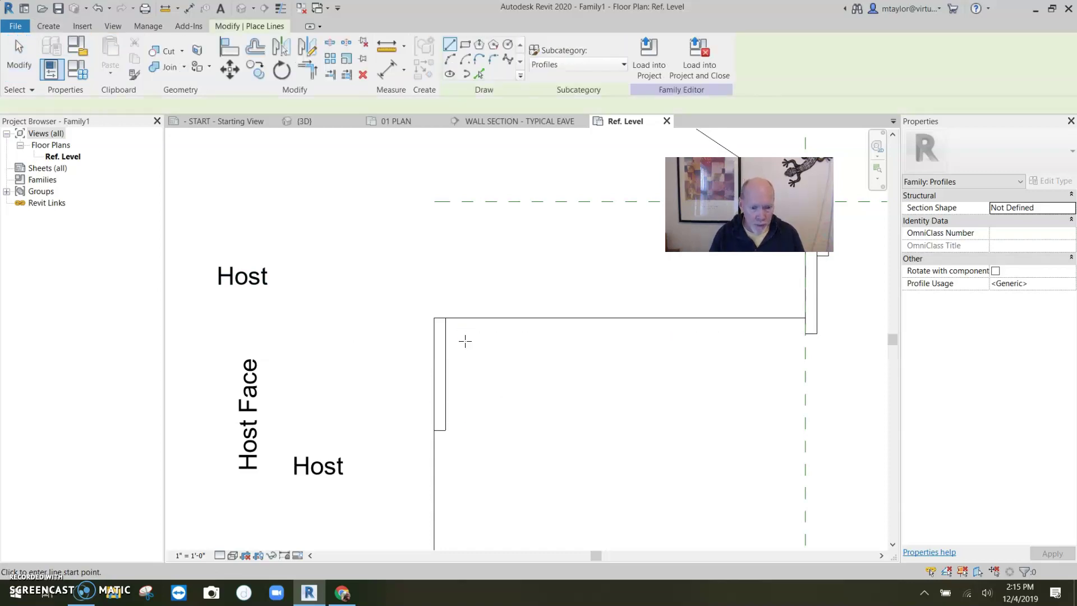
left_click(460, 318)
scroll(461, 318, "up", 2)
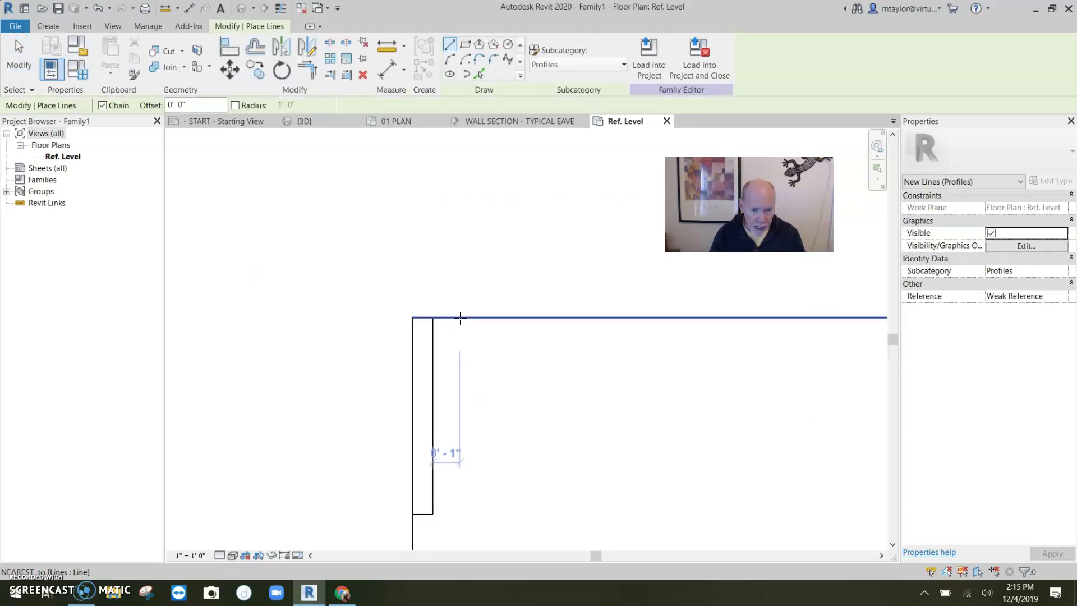
type("3")
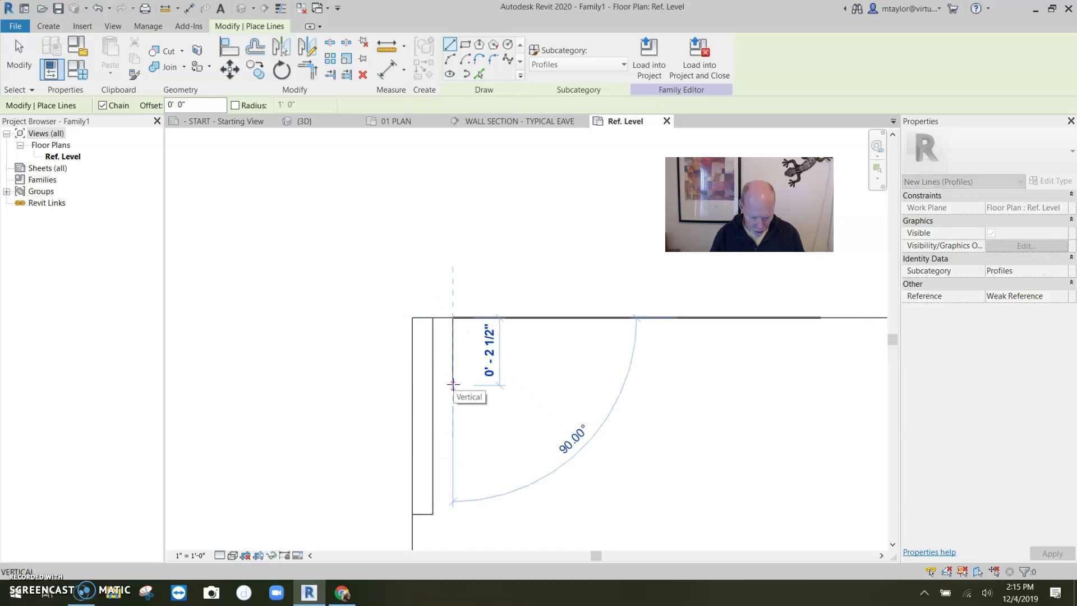
type(".5")
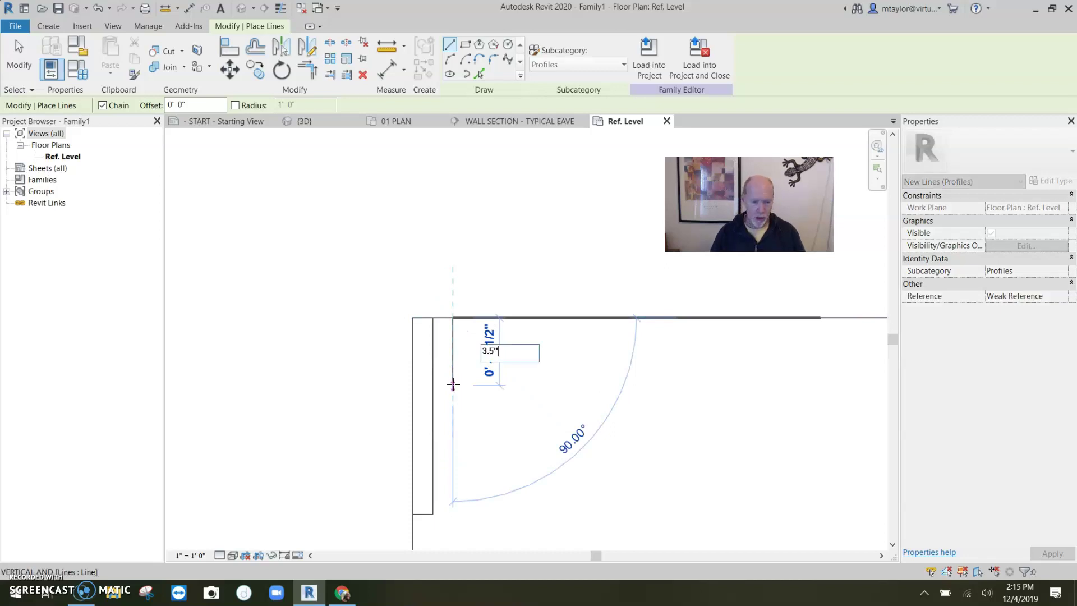
key("Return")
left_click(433, 412)
key("Escape")
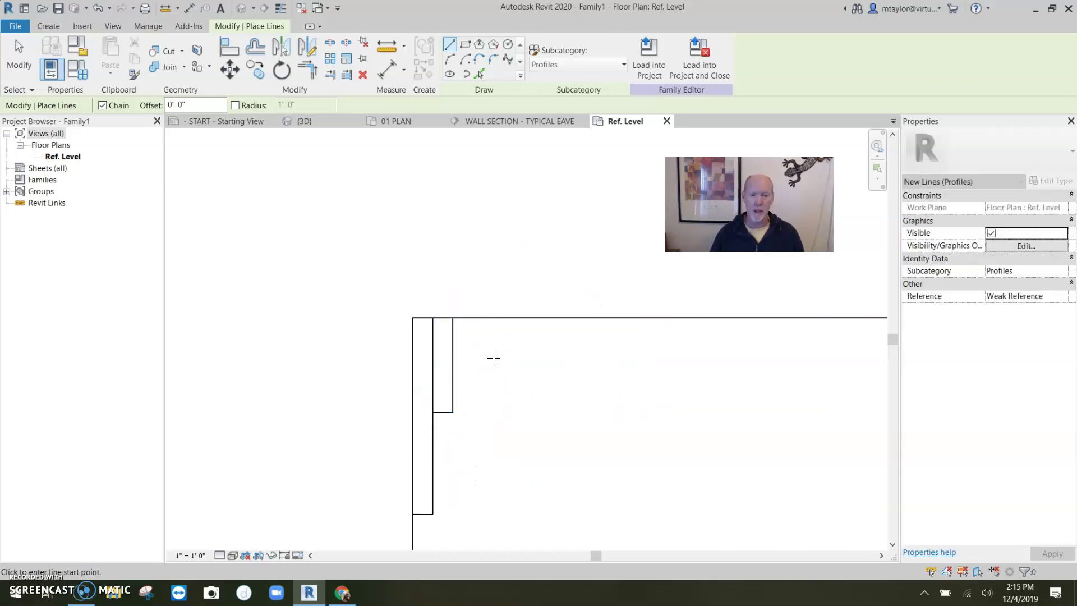
Step: Draw a 45° chamfer line across the profile's top inner corner
left_click(453, 344)
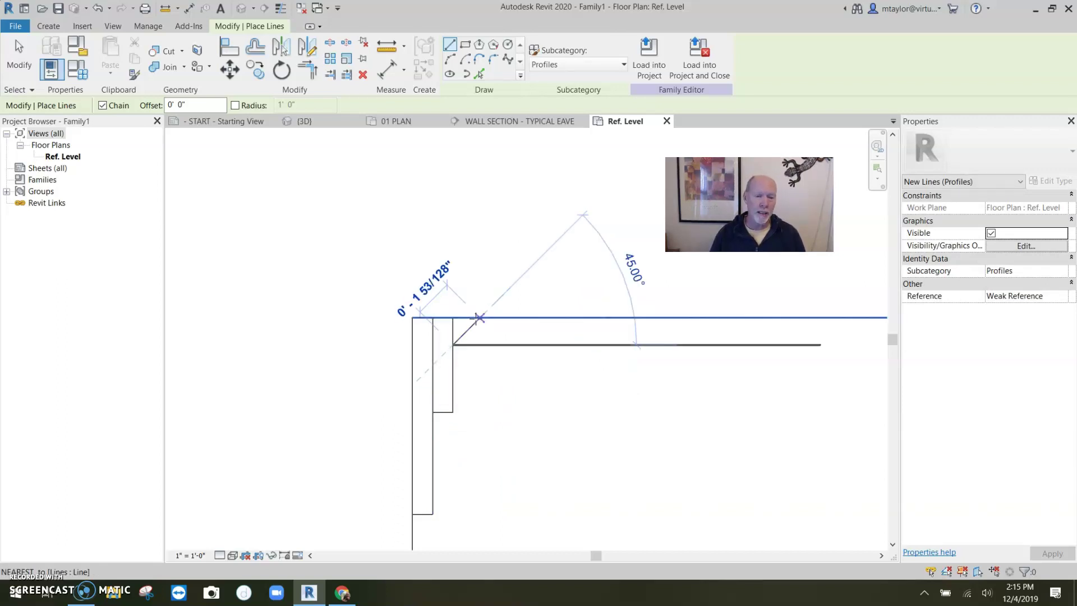
left_click(477, 318)
key("Escape")
key("Escape")
scroll(496, 344, "down", 5)
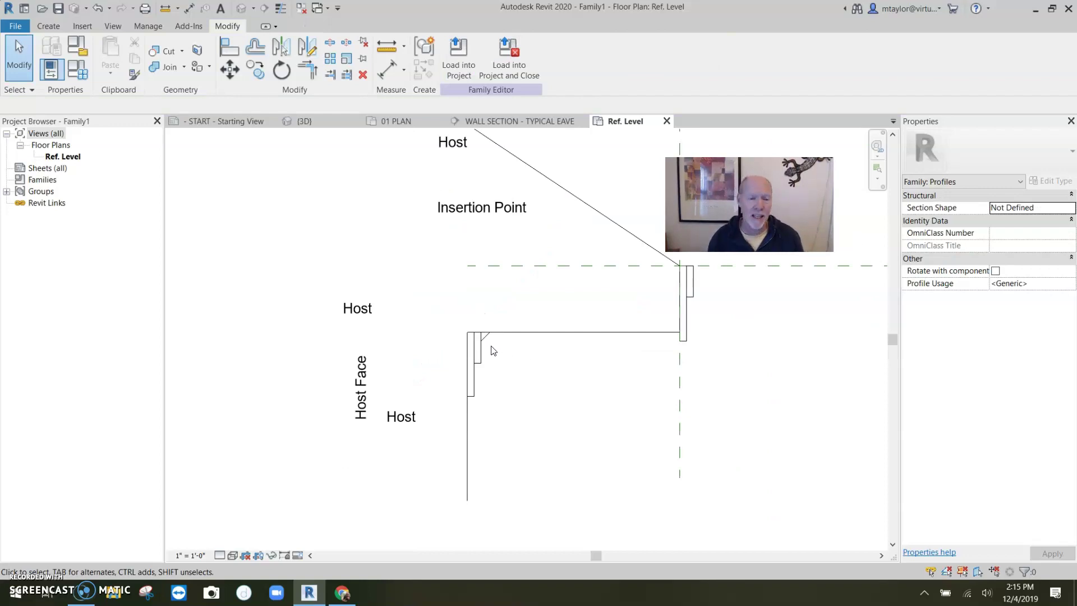
scroll(492, 350, "up", 5)
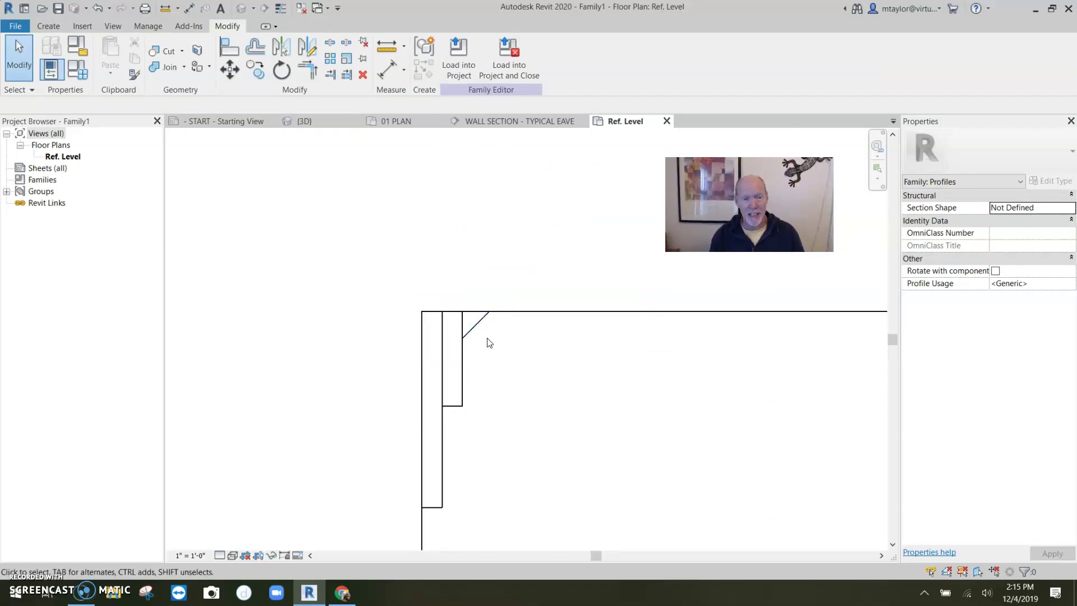
scroll(491, 343, "down", 4)
Step: Delete the leftover diagonal line and horizontal line from the profile
scroll(499, 347, "up", 1)
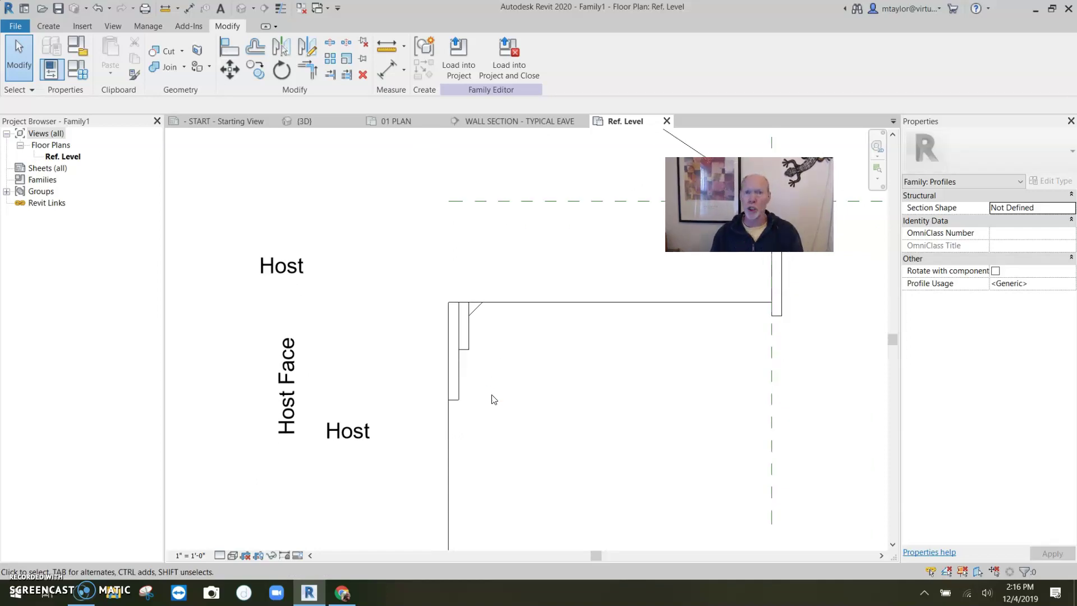
scroll(493, 400, "down", 1)
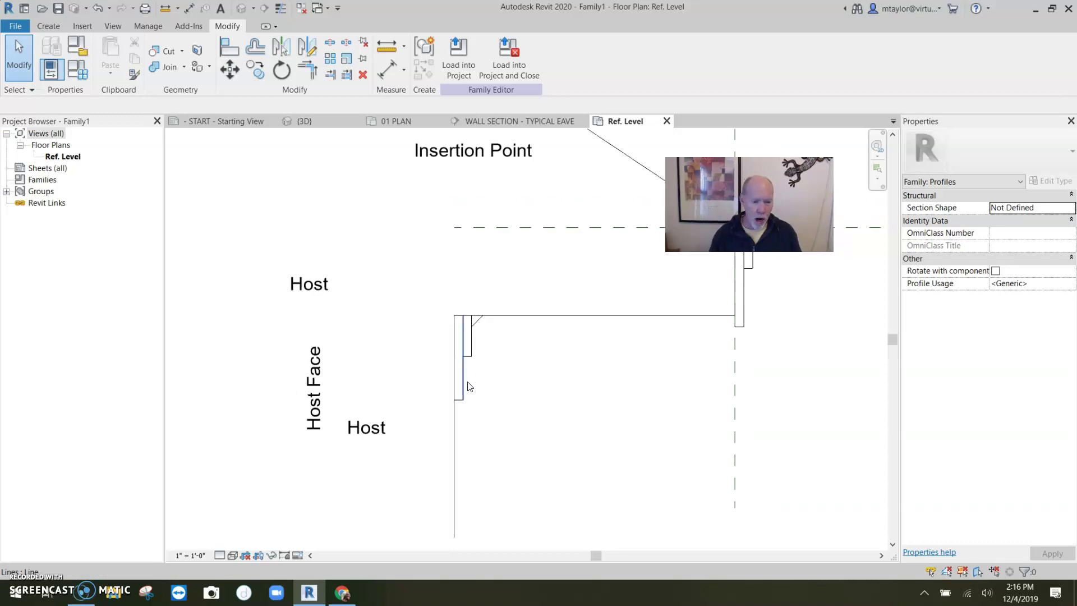
scroll(468, 384, "up", 2)
scroll(472, 429, "down", 3)
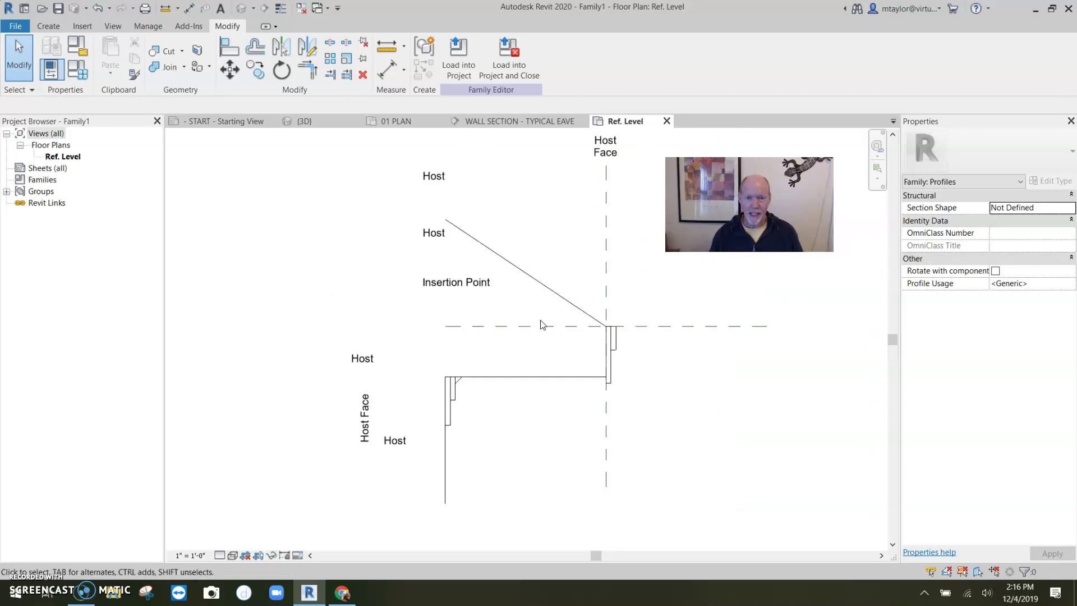
left_click(533, 279)
key("Delete")
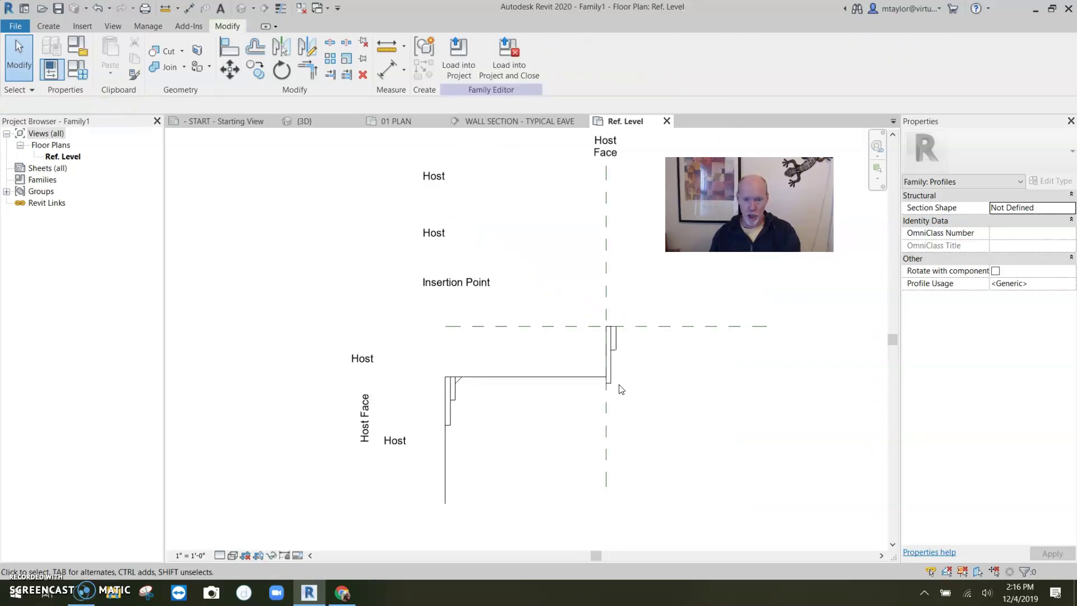
left_click(539, 377)
key("Delete")
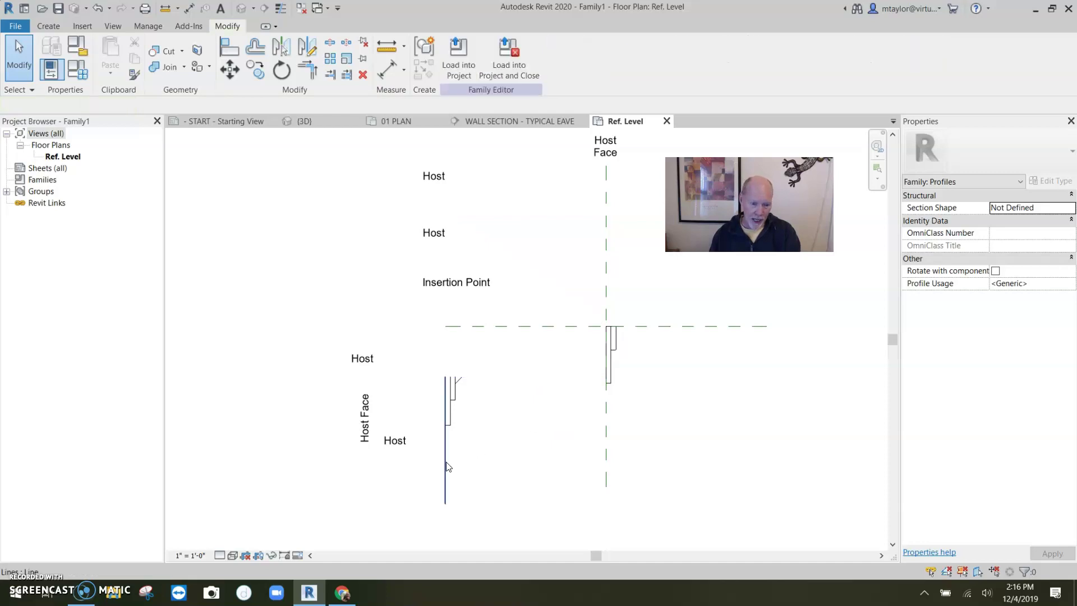
Step: Trim the long host line to a corner with TR
scroll(431, 427, "up", 2)
key("t")
key("r")
scroll(436, 419, "up", 2)
left_click(475, 437)
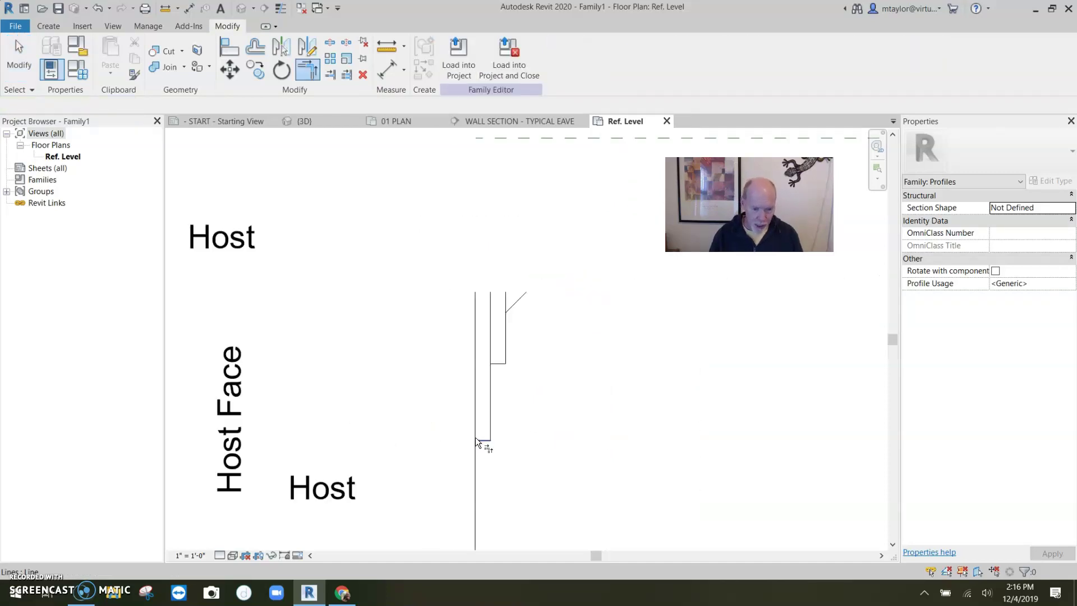
left_click(474, 429)
key("Escape")
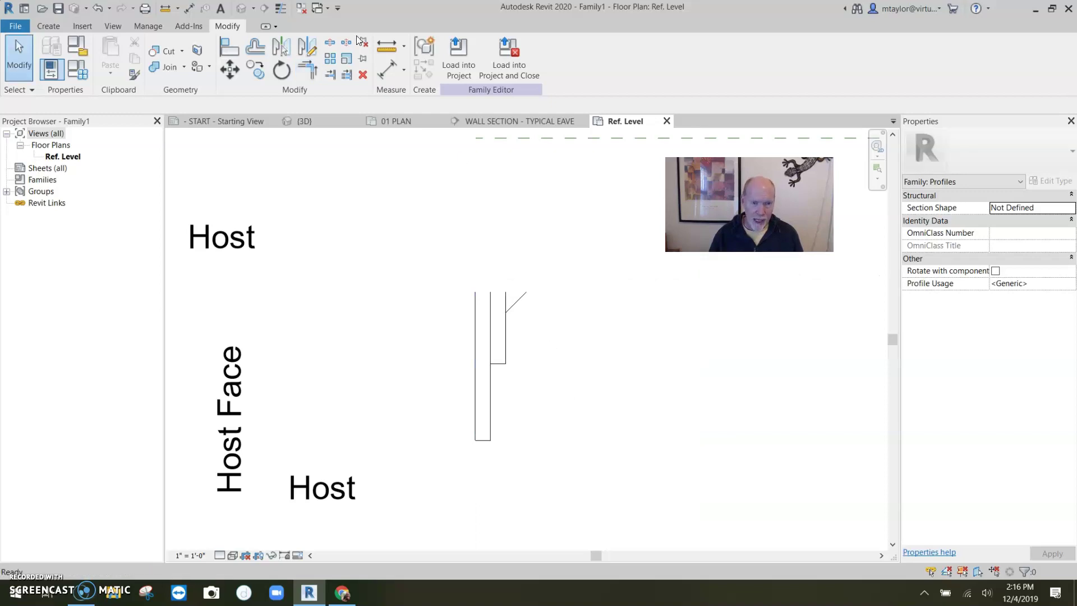
Step: Draw a closing line across the top of the shape, corner to corner
left_click(48, 26)
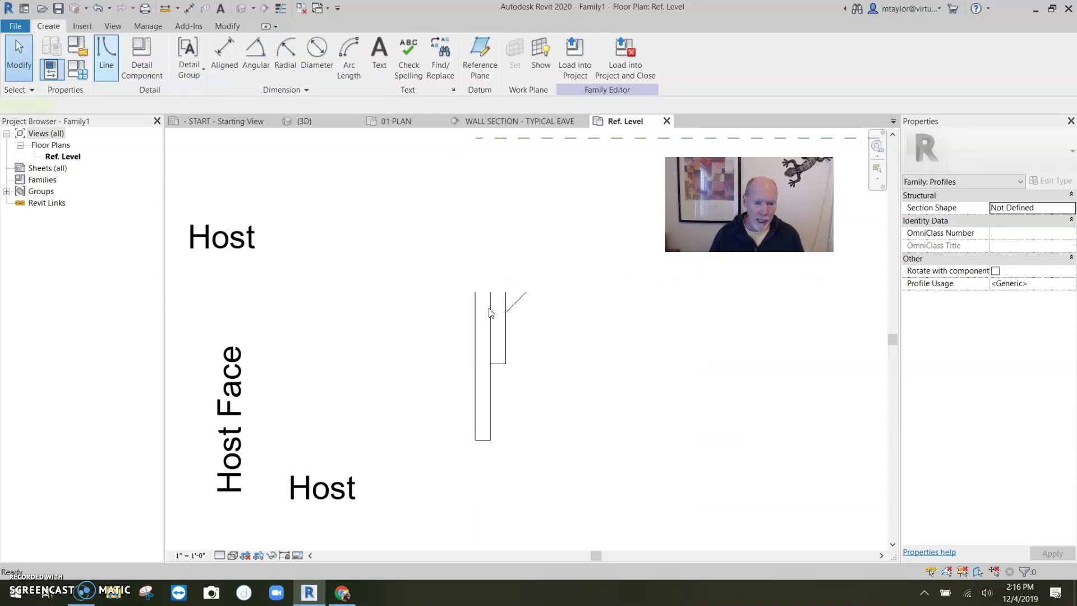
left_click(102, 59)
left_click(475, 291)
left_click(525, 291)
key("Escape")
key("Escape")
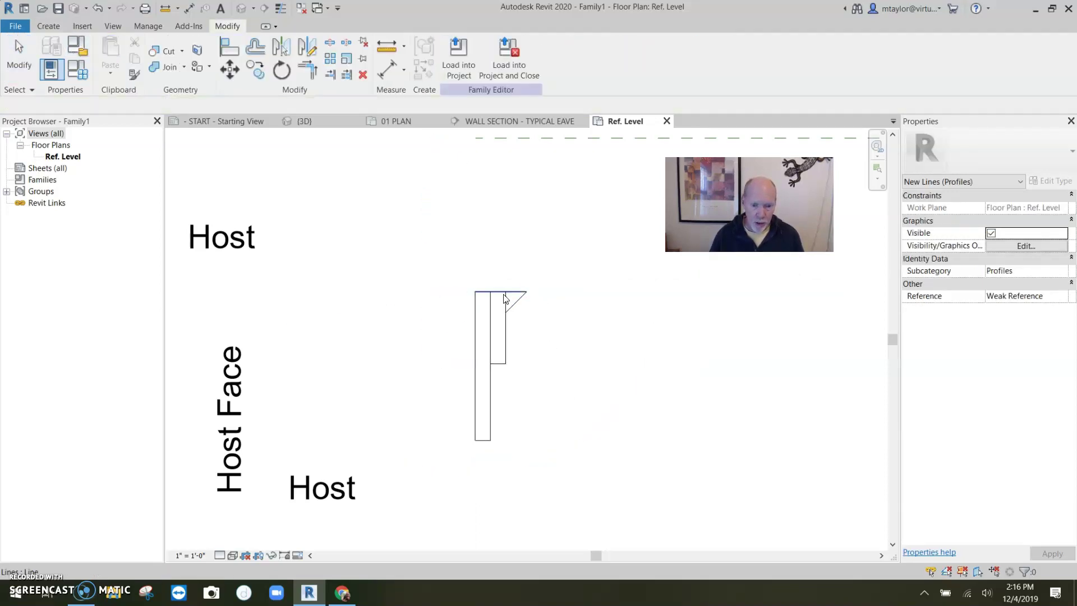
Step: Trim the remaining corners of both profiles into clean stepped outlines
key("t")
key("r")
scroll(512, 312, "up", 3)
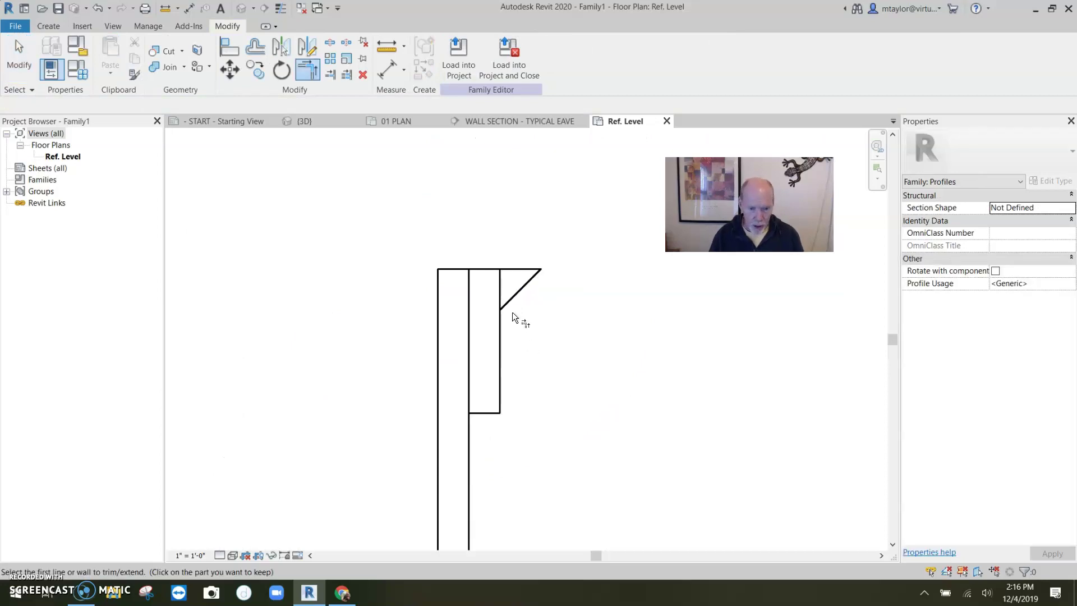
left_click(484, 413)
left_click(470, 429)
scroll(558, 419, "down", 3)
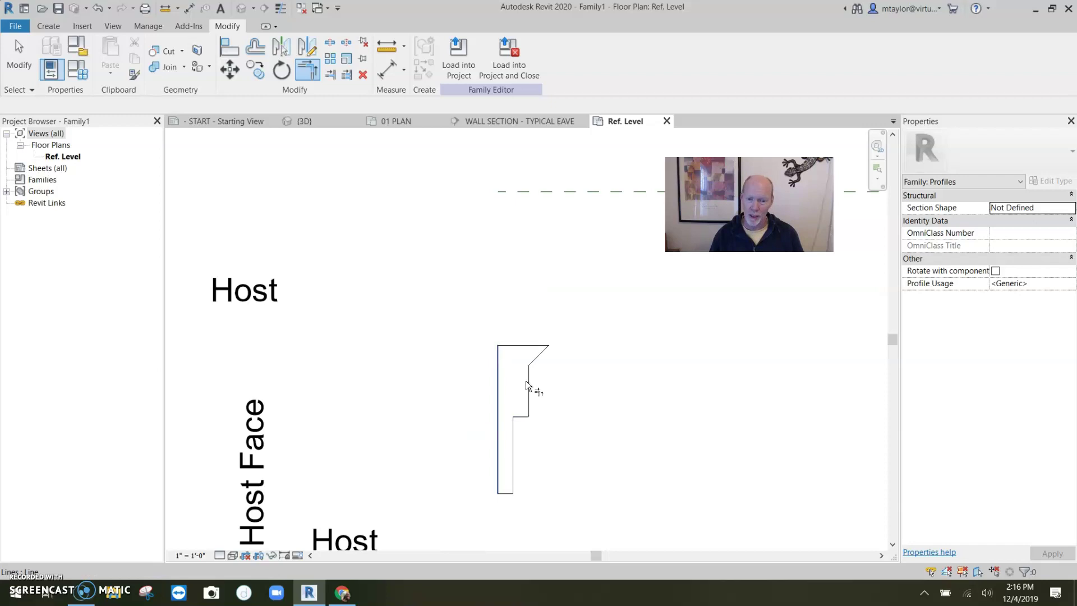
scroll(626, 355, "down", 2)
middle_click_drag(681, 352, 393, 398)
scroll(598, 358, "up", 3)
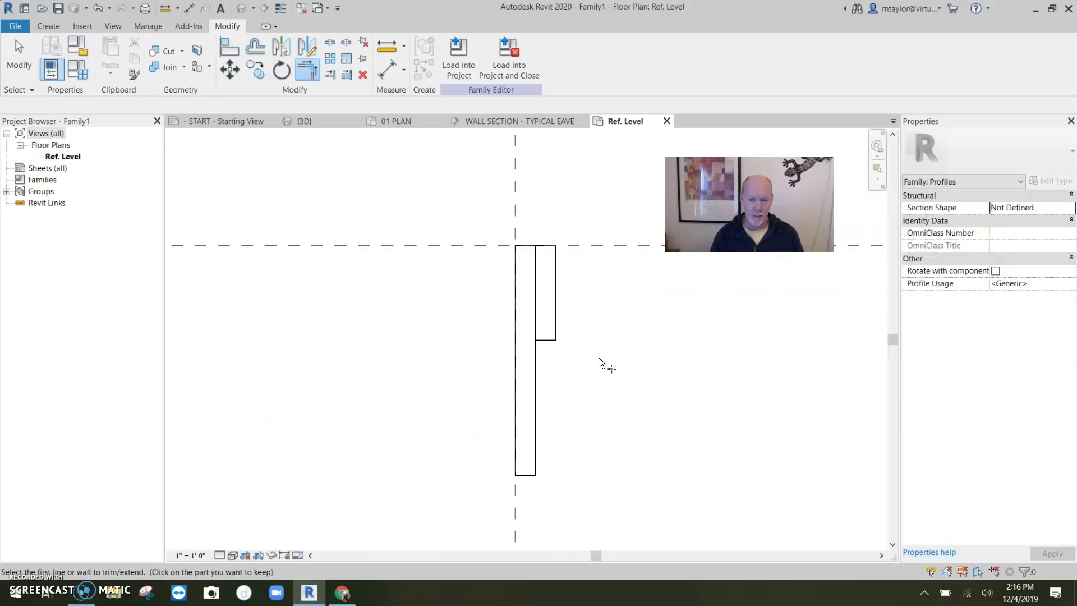
left_click(534, 352)
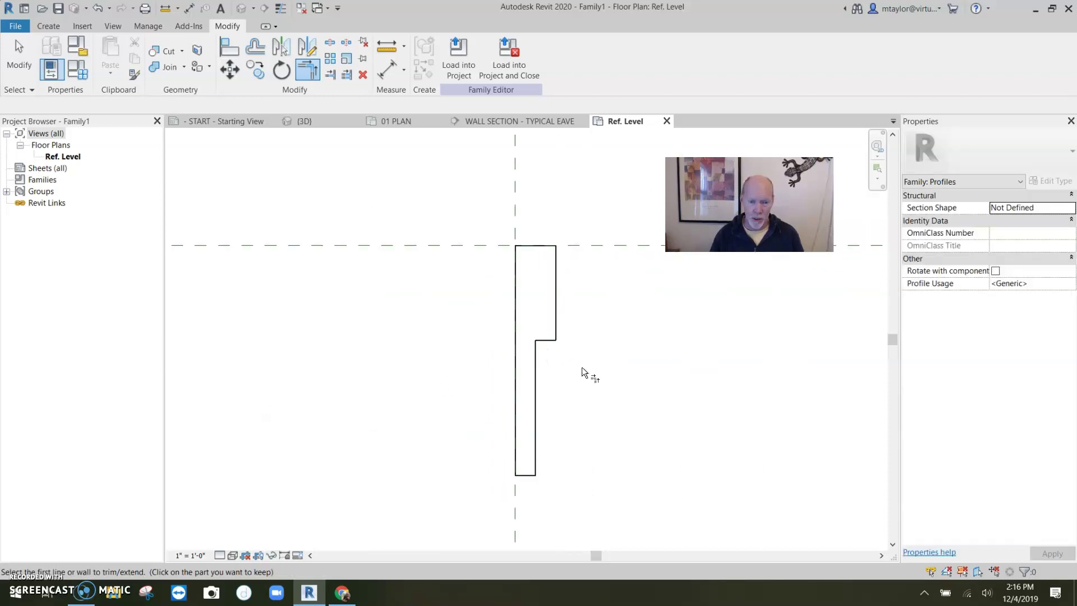
scroll(518, 428, "down", 4)
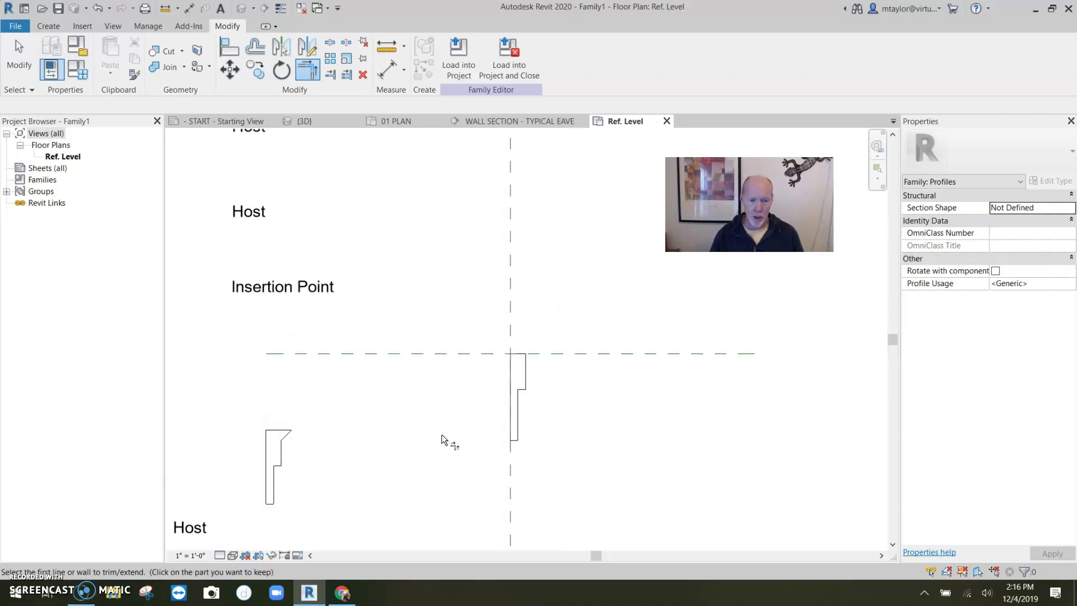
middle_click_drag(442, 434, 531, 401)
scroll(467, 379, "down", 1)
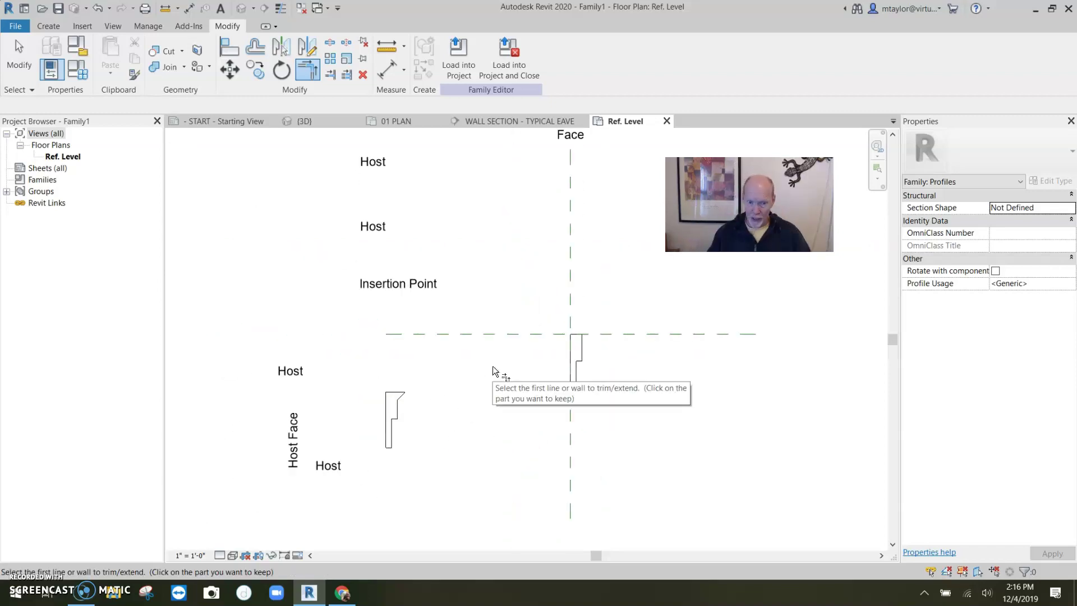
Step: Save the profile family to the Desktop as 'facia pieces'
key("Escape")
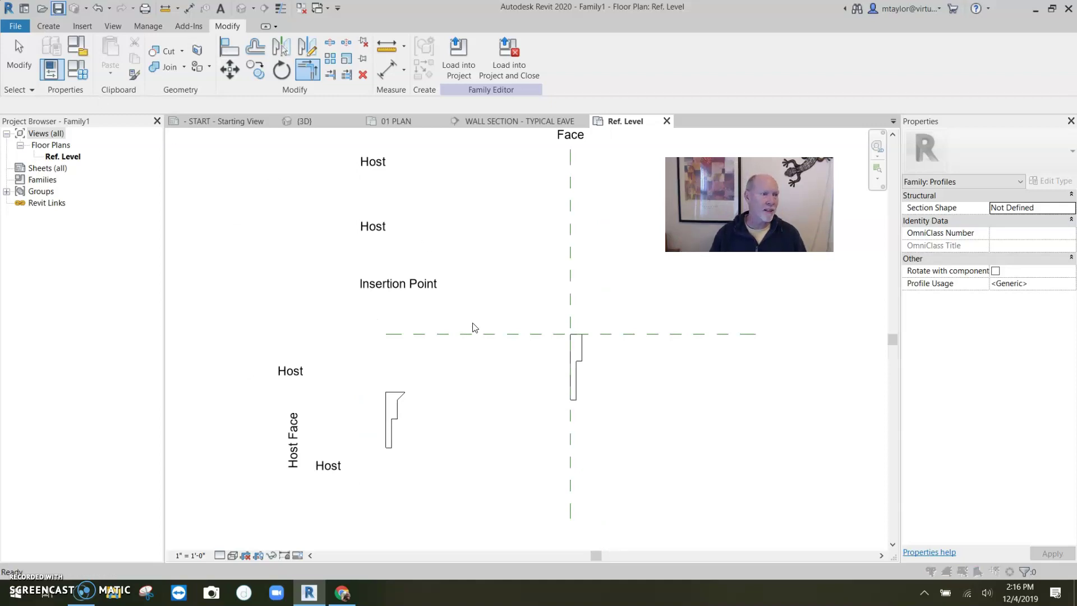
key("ctrl+s")
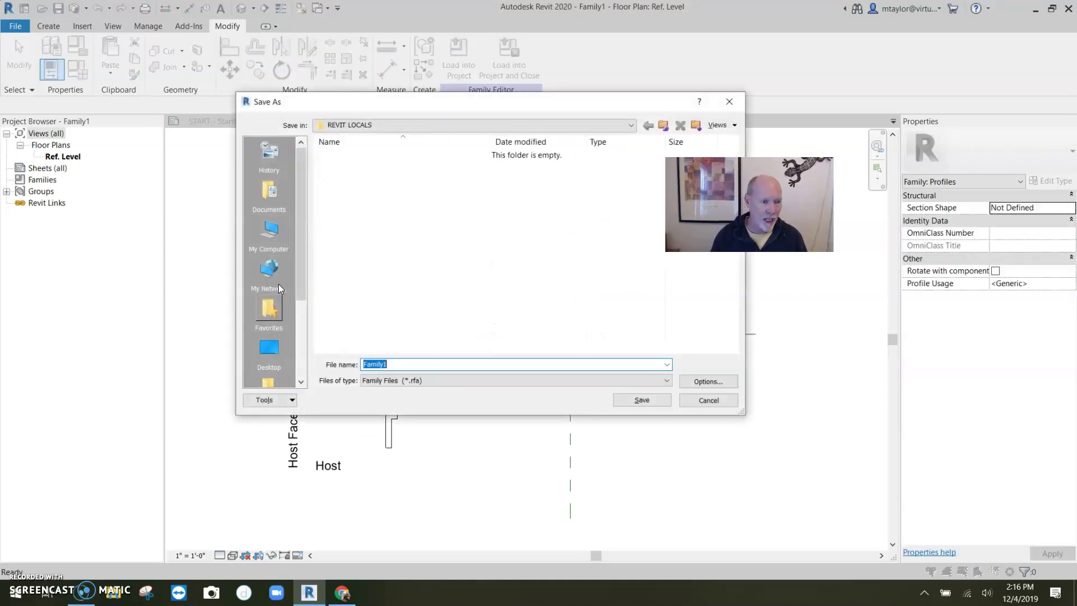
left_click(269, 350)
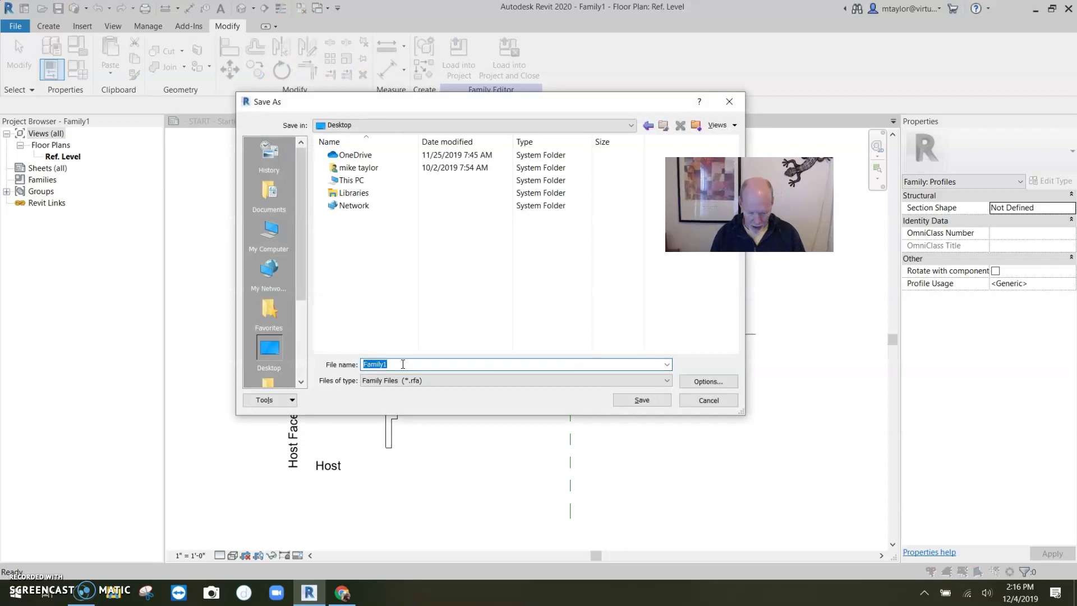
type("facia pieces")
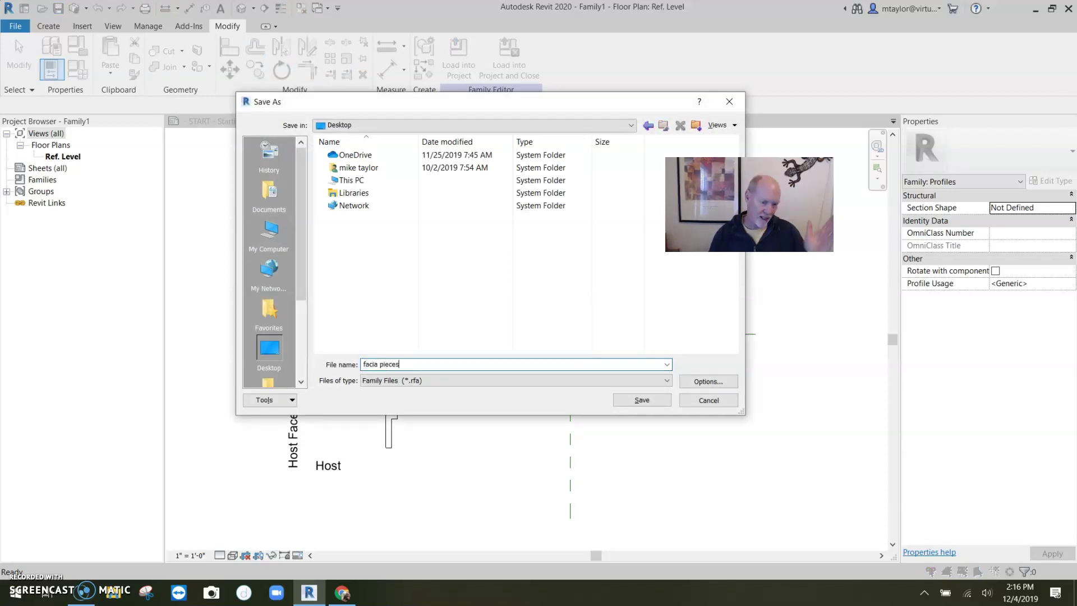
left_click(645, 403)
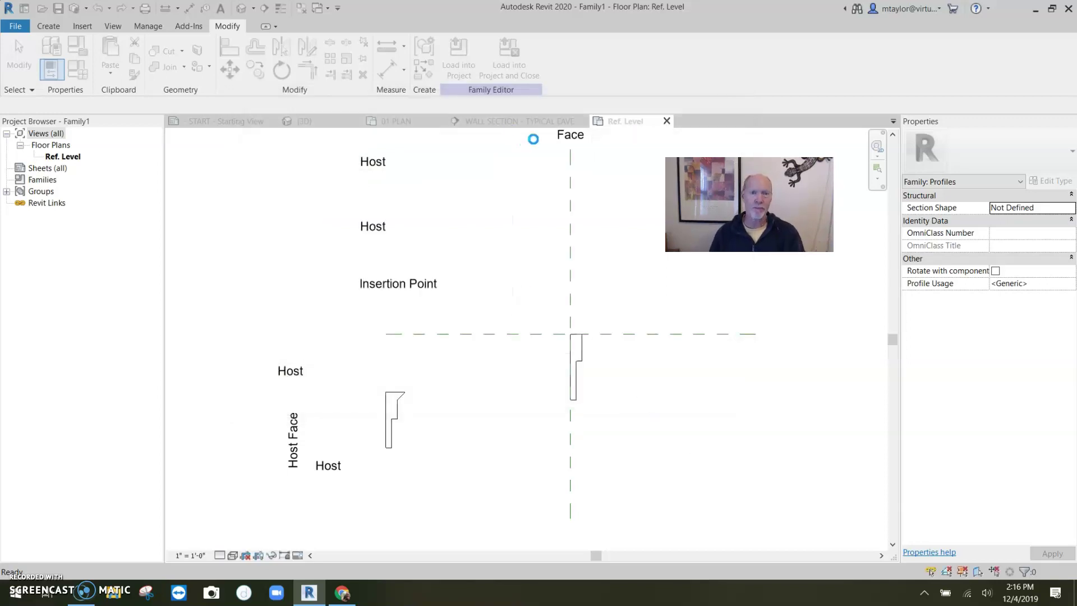
Step: Load 'facia pieces' into Project1 and return to the WALL SECTION - TYPICAL EAVE view
left_click(514, 66)
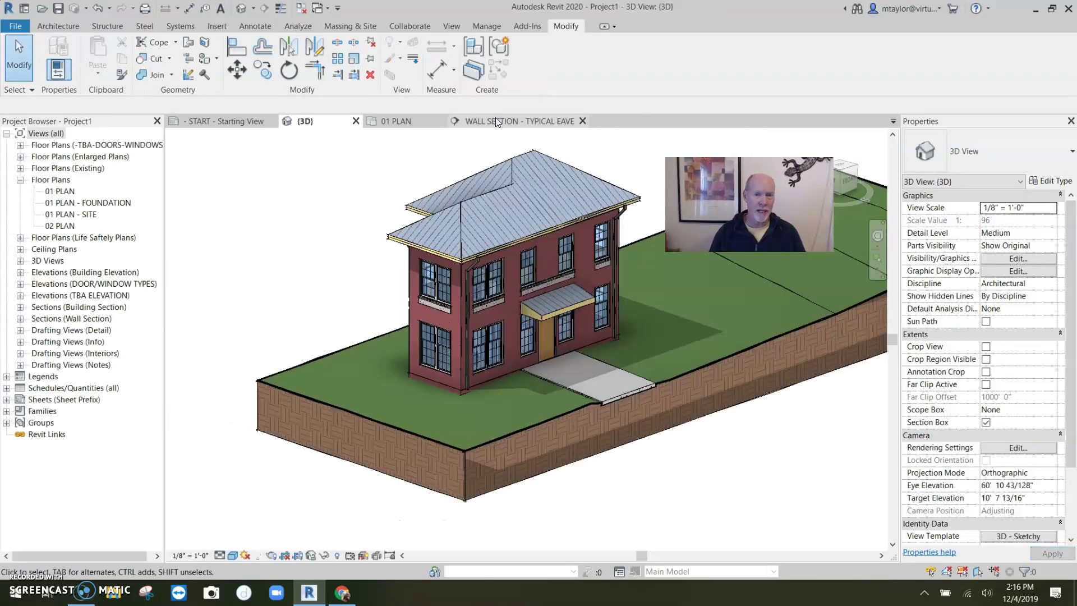
left_click(496, 121)
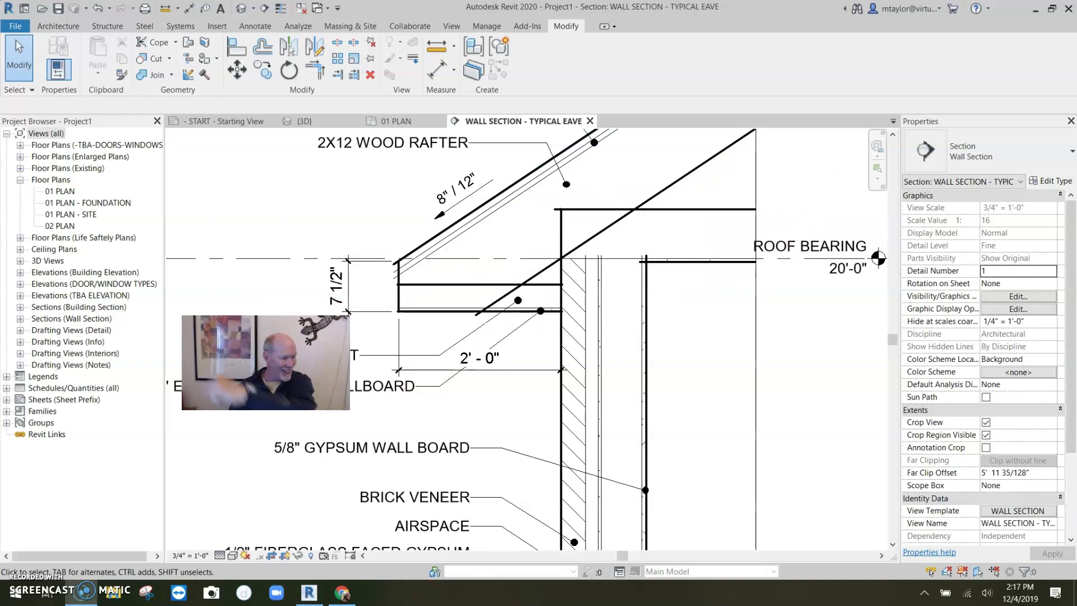
Step: Duplicate the Fascia-Flat 1x8 type under Families > Roofs > Fascia
left_click(7, 412)
scroll(56, 381, "down", 2)
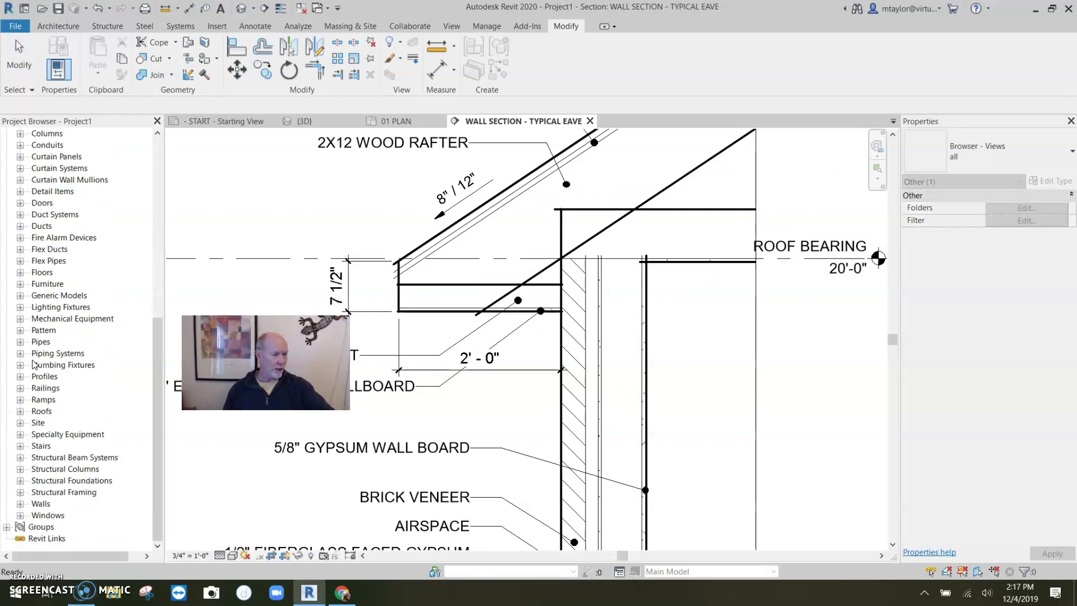
left_click(20, 377)
scroll(61, 466, "down", 3)
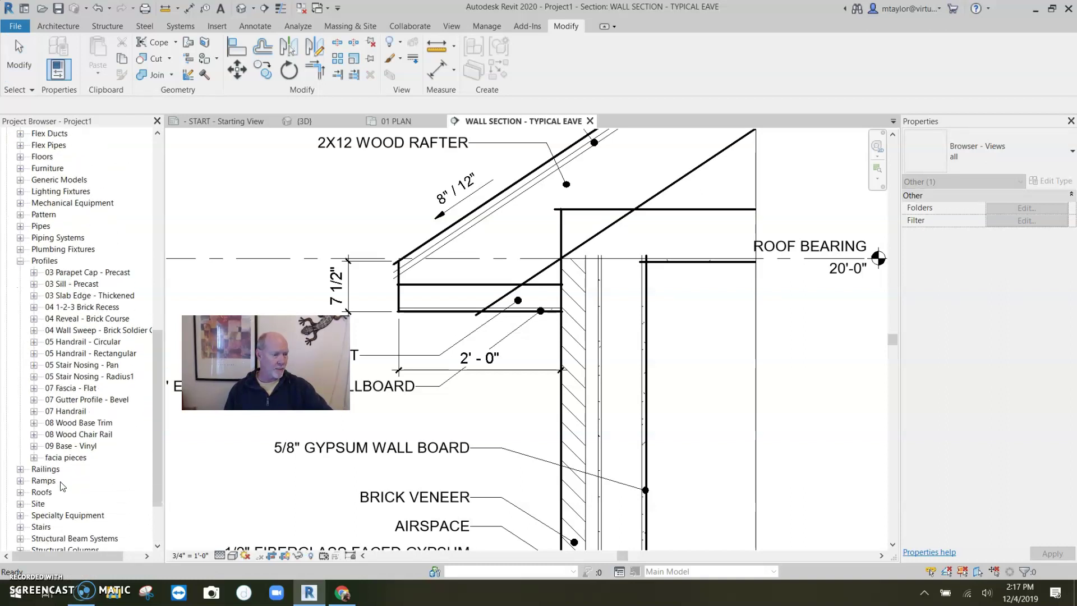
left_click(66, 457)
scroll(90, 443, "down", 3)
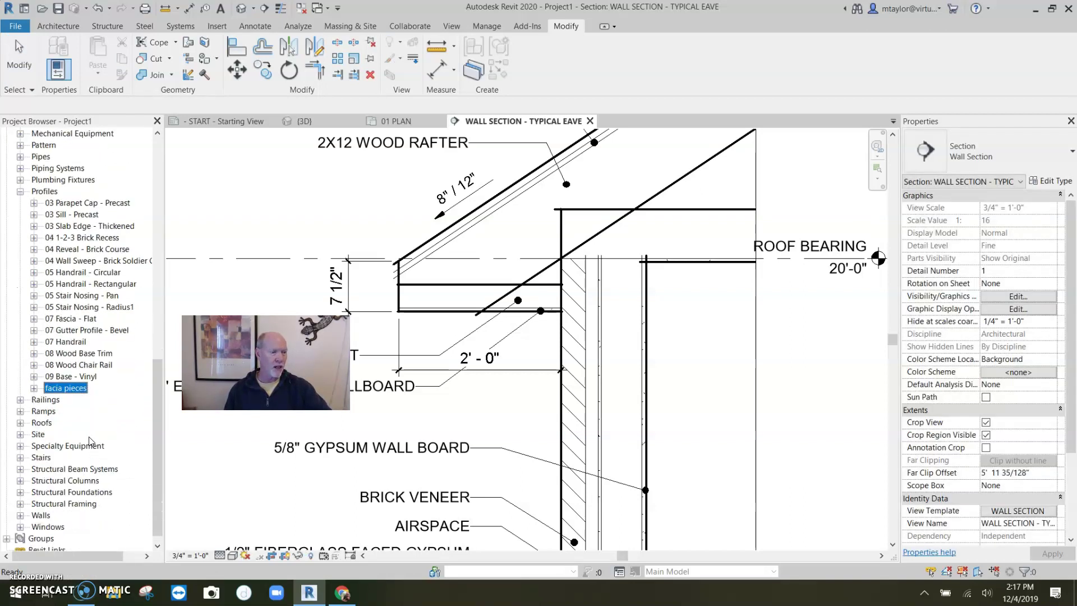
scroll(62, 415, "down", 1)
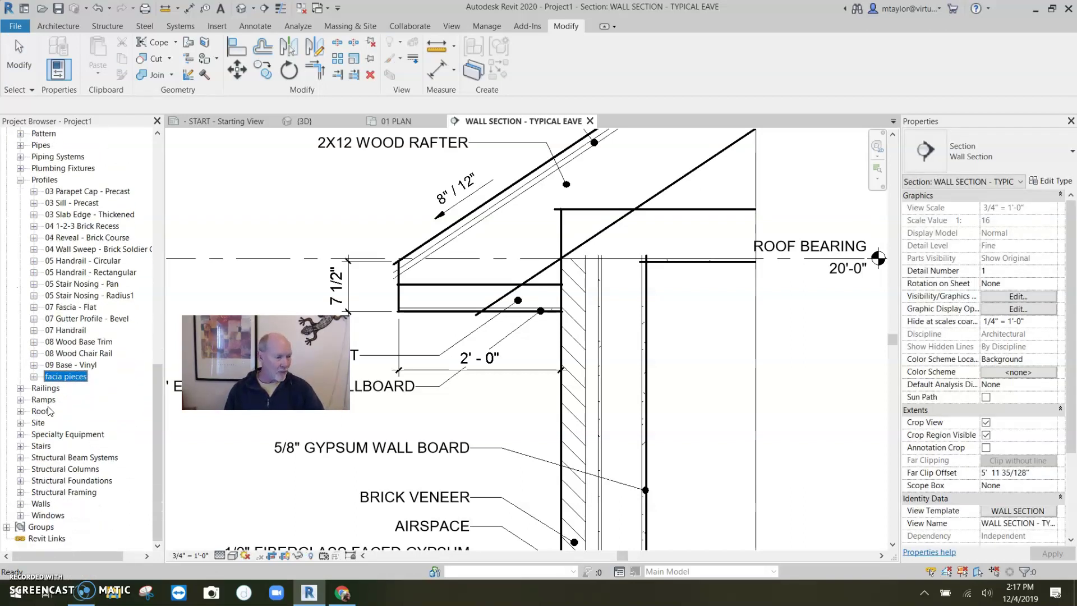
left_click(20, 412)
left_click(55, 434)
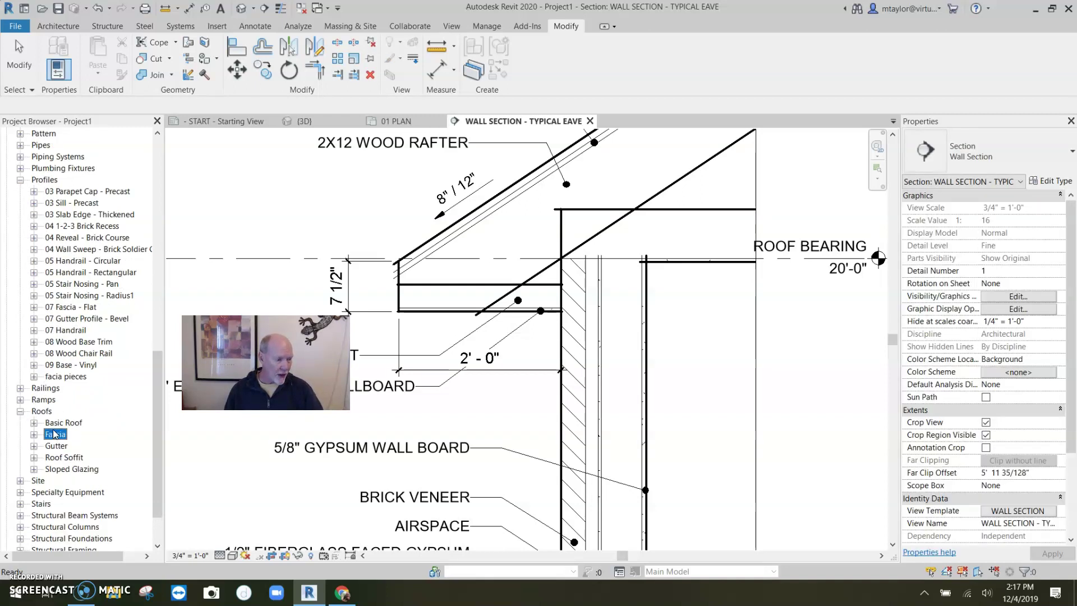
left_click(34, 434)
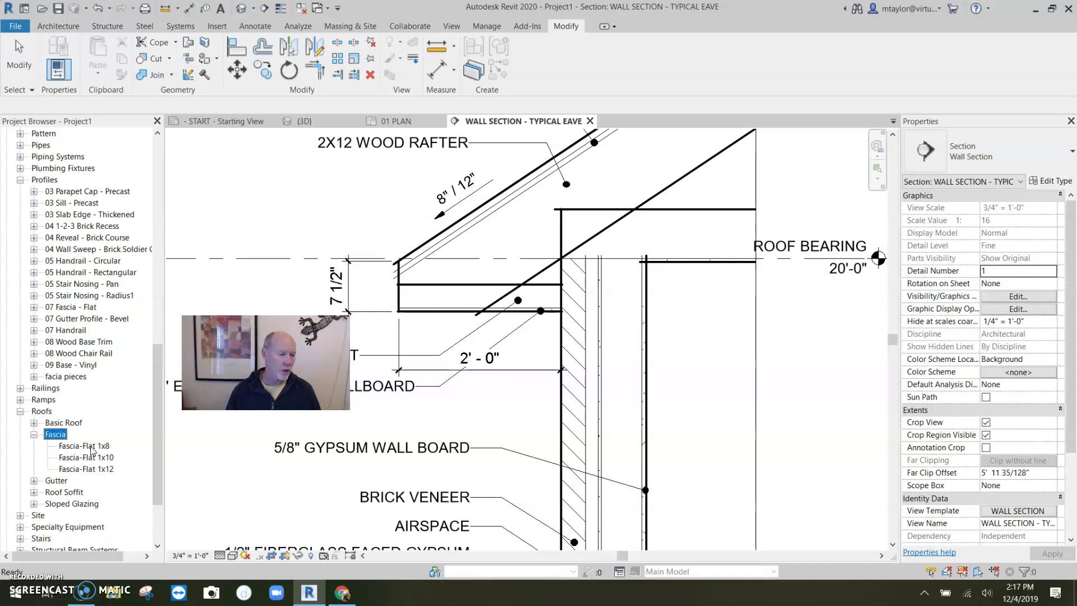
left_click(92, 447)
right_click(92, 447)
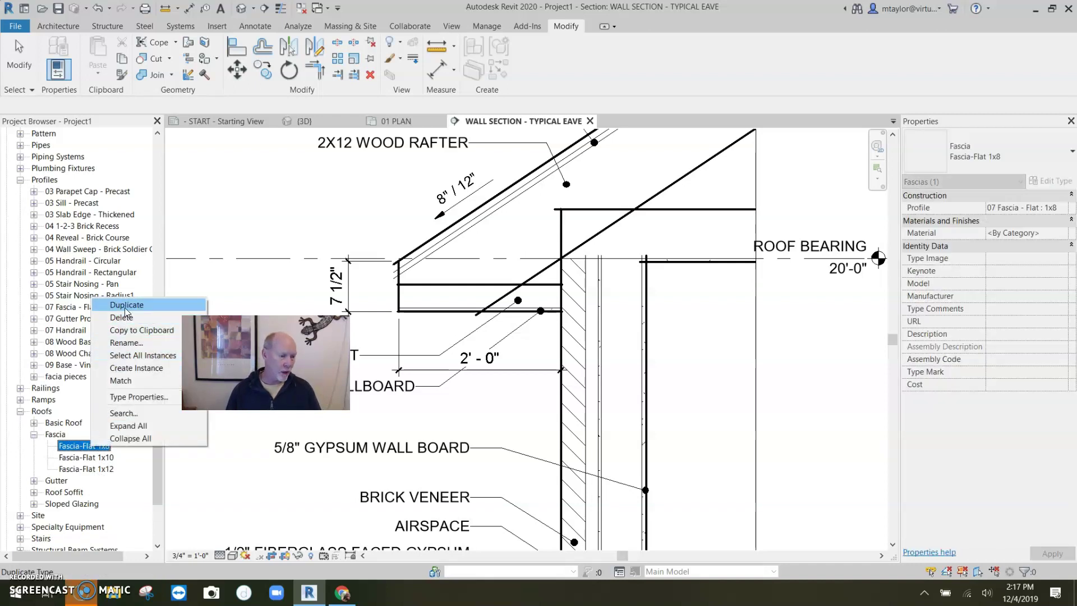
left_click(126, 306)
Step: Rename the duplicate to 'roof pieces' and bring up its Type Properties
left_click(110, 459)
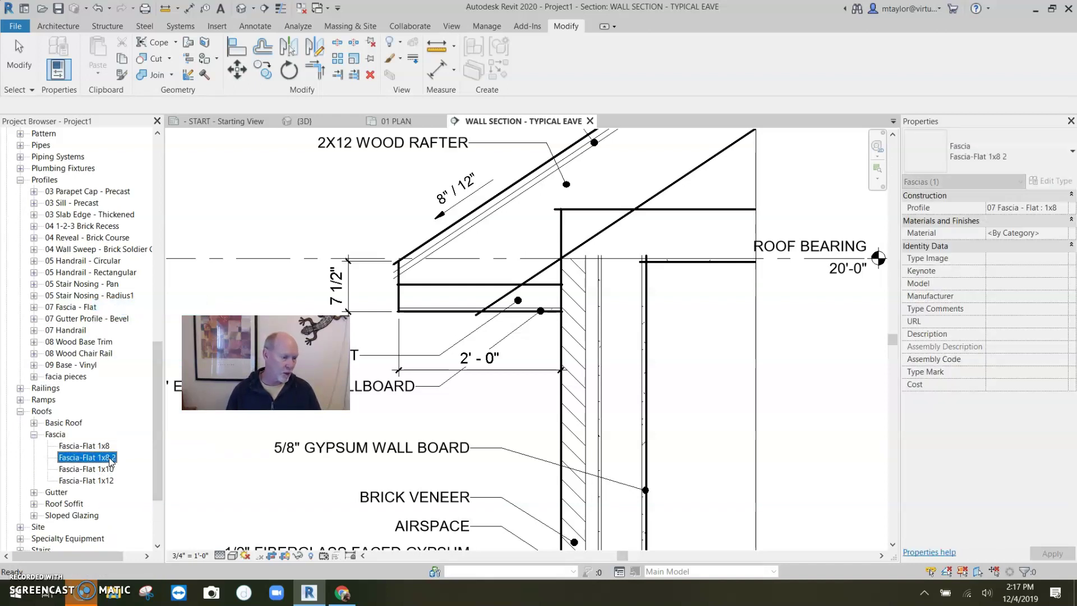
right_click(109, 458)
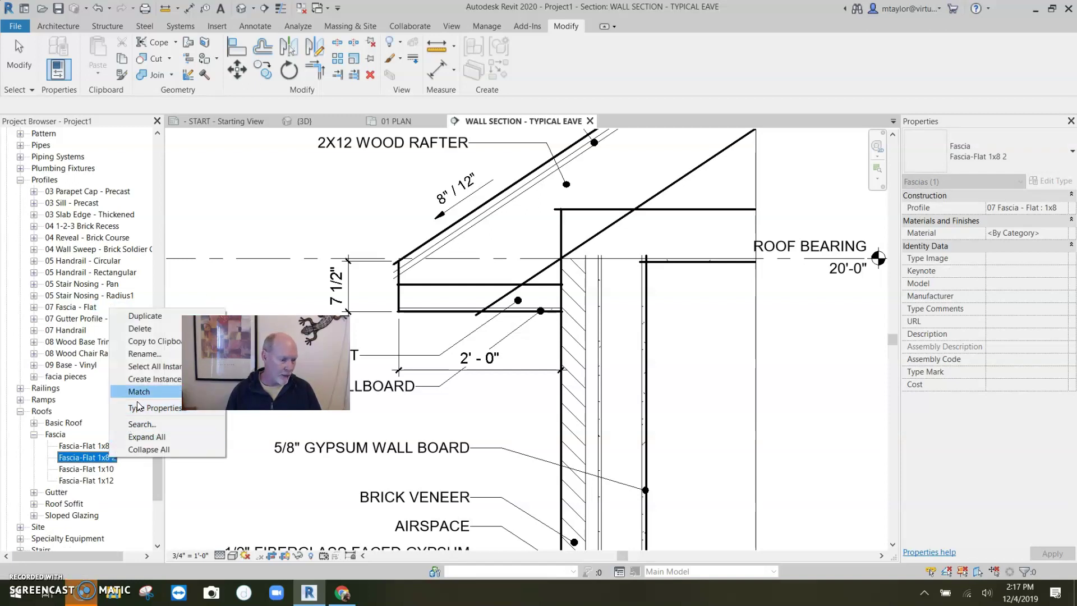
left_click(145, 353)
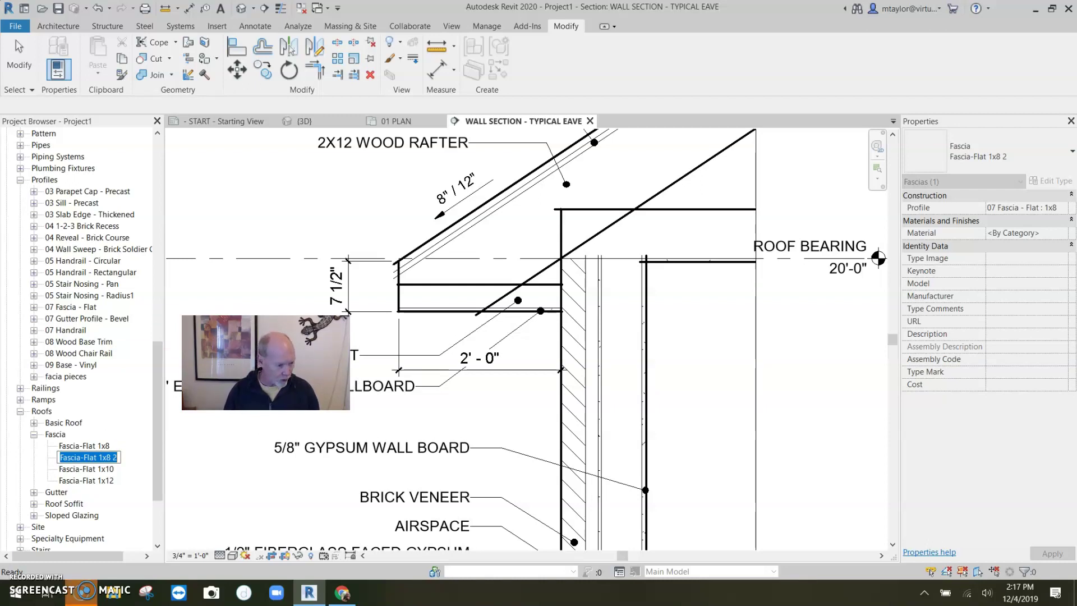
type("roof pieces")
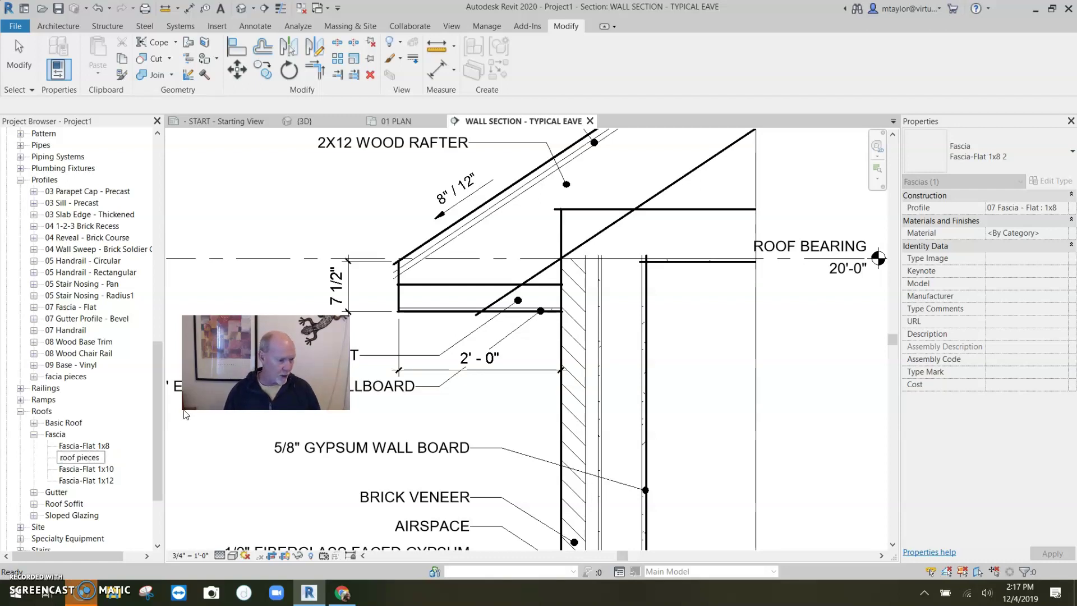
left_click(213, 494)
left_click(84, 482)
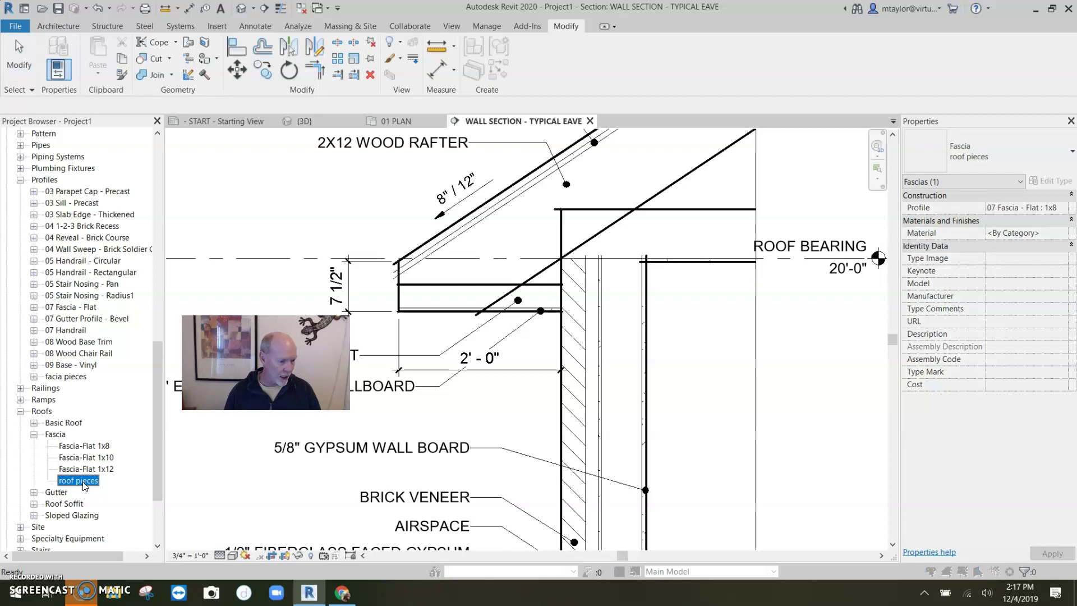
left_click(1050, 180)
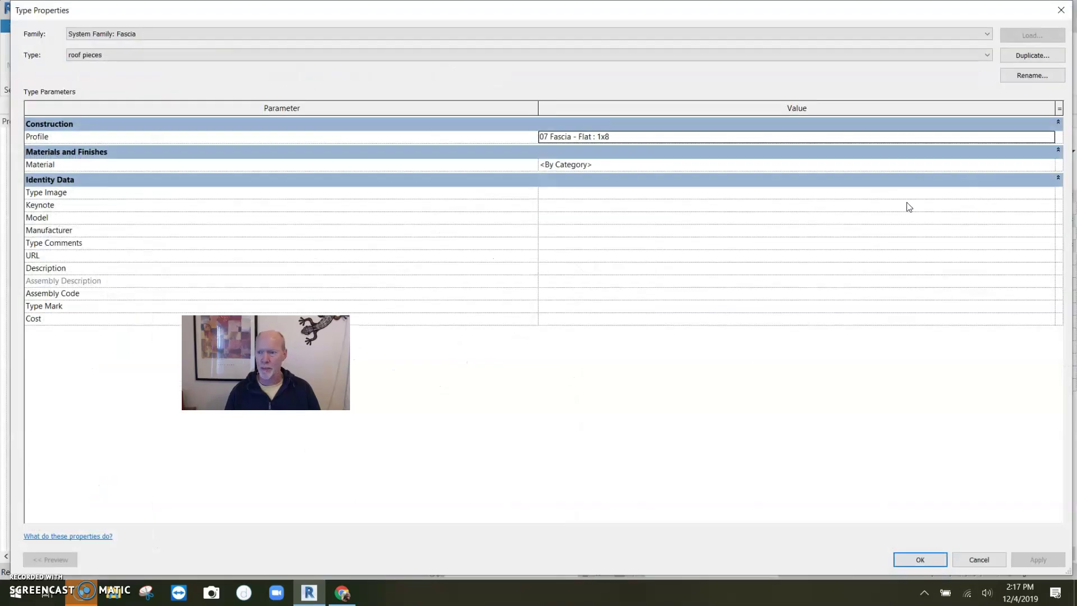
Step: Set the roof pieces Profile to 'facia pieces : facia pieces' and confirm with OK
left_click(634, 140)
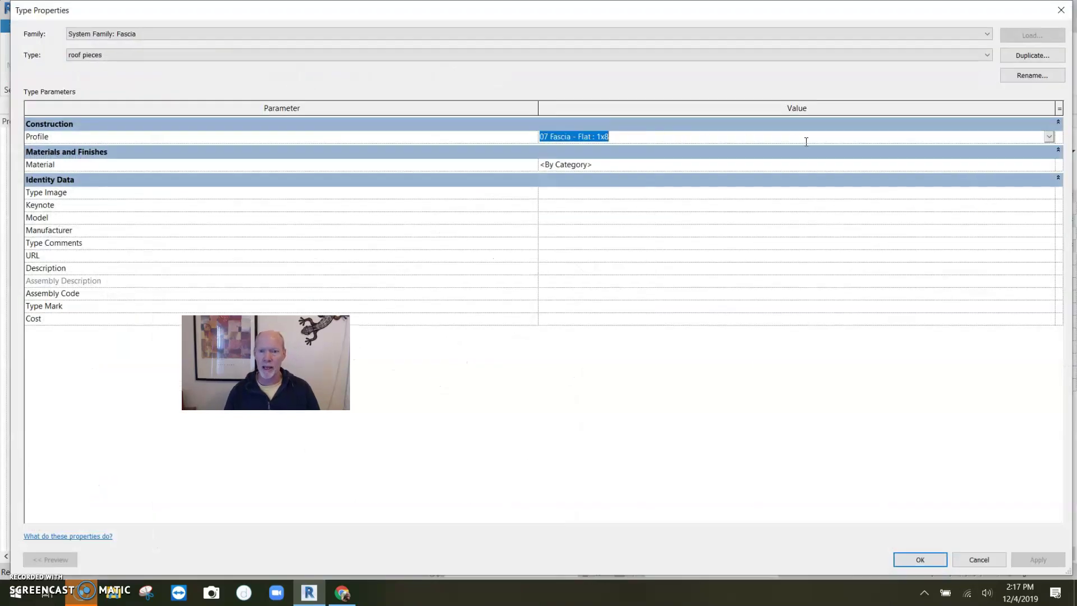
left_click(1048, 136)
scroll(594, 208, "down", 1)
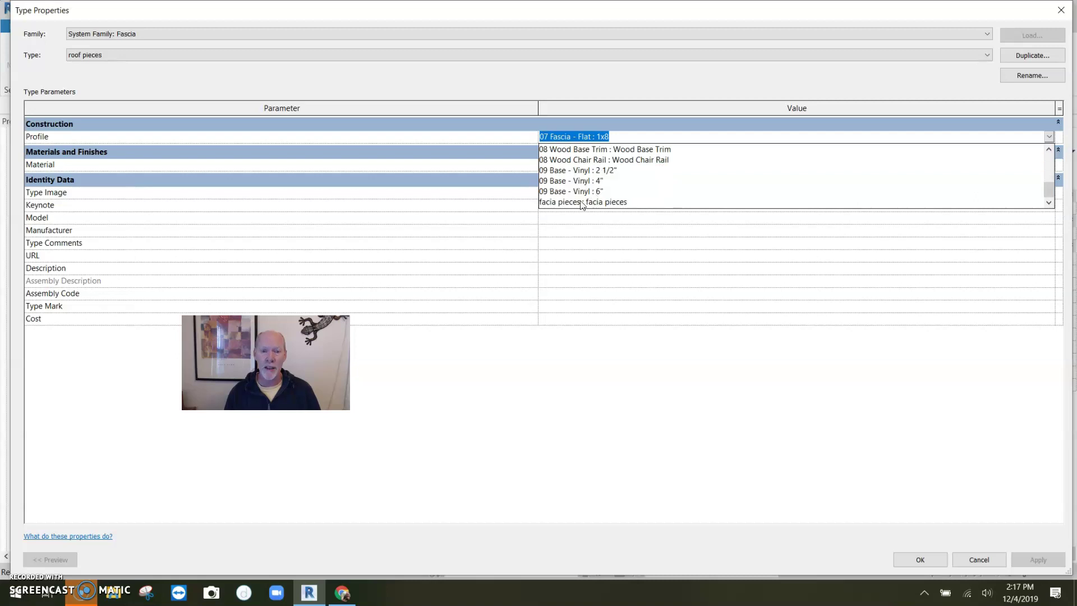
left_click(581, 202)
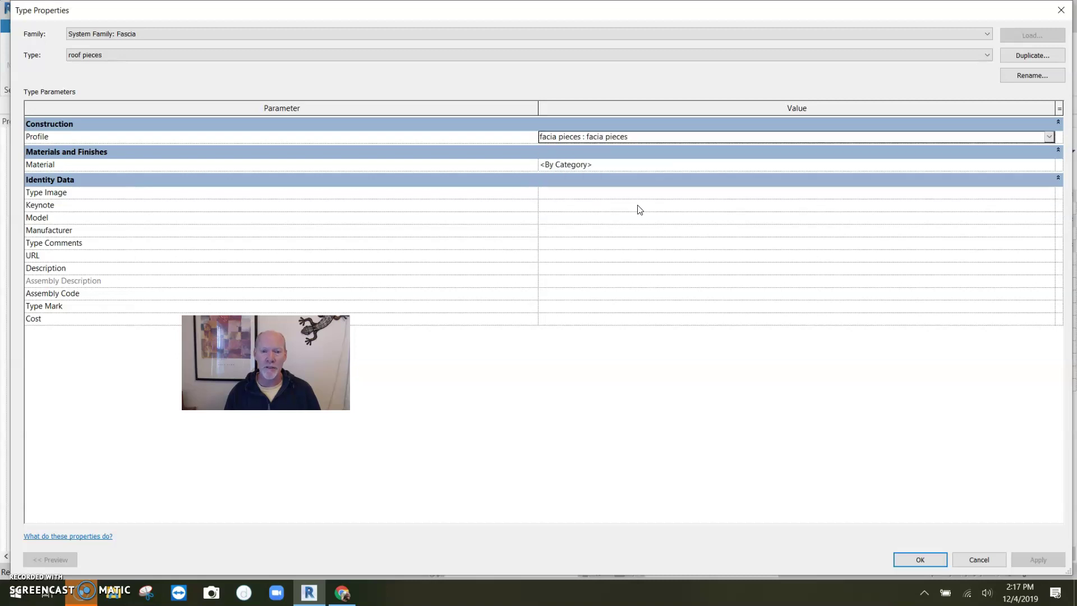
left_click(920, 559)
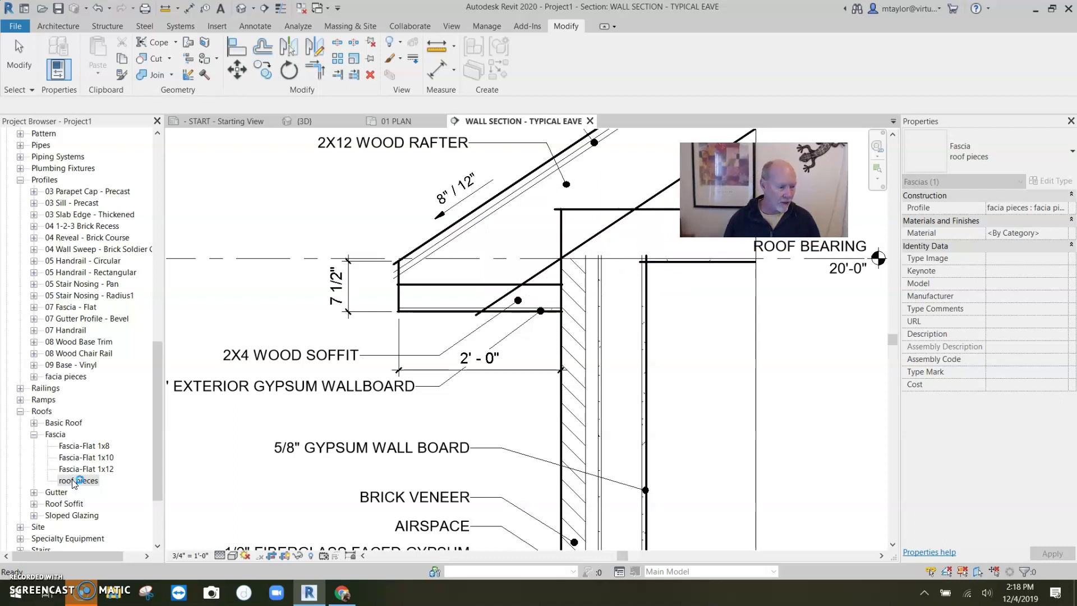
Step: Place the roof pieces fascia on the rafter tail edge and zoom in to check it
mouse_move(77, 482)
left_mouse_down()
mouse_move(169, 470)
mouse_move(242, 430)
left_mouse_up()
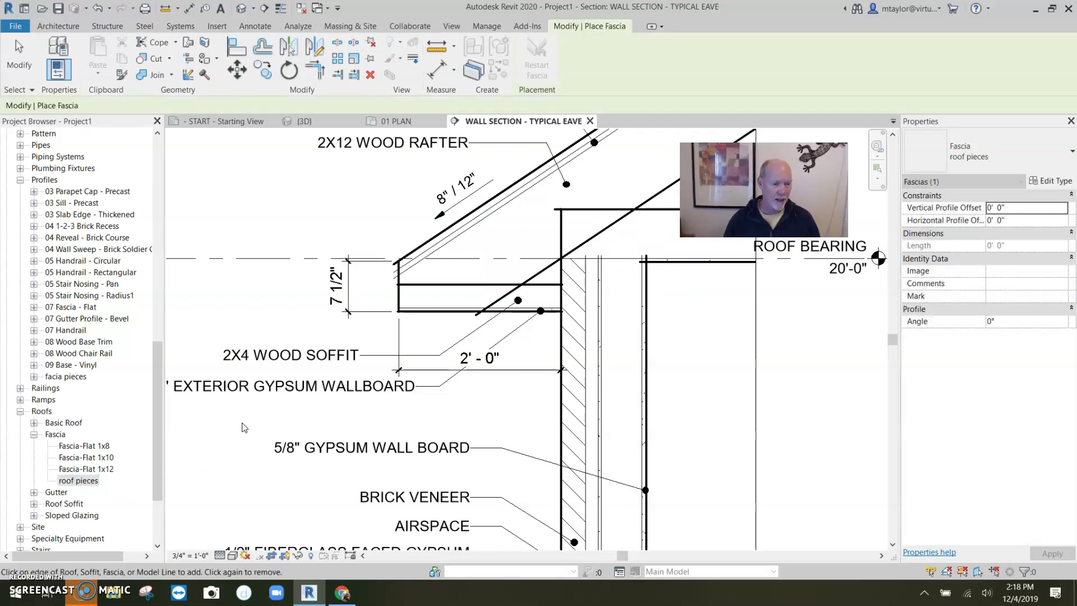
left_click(400, 265)
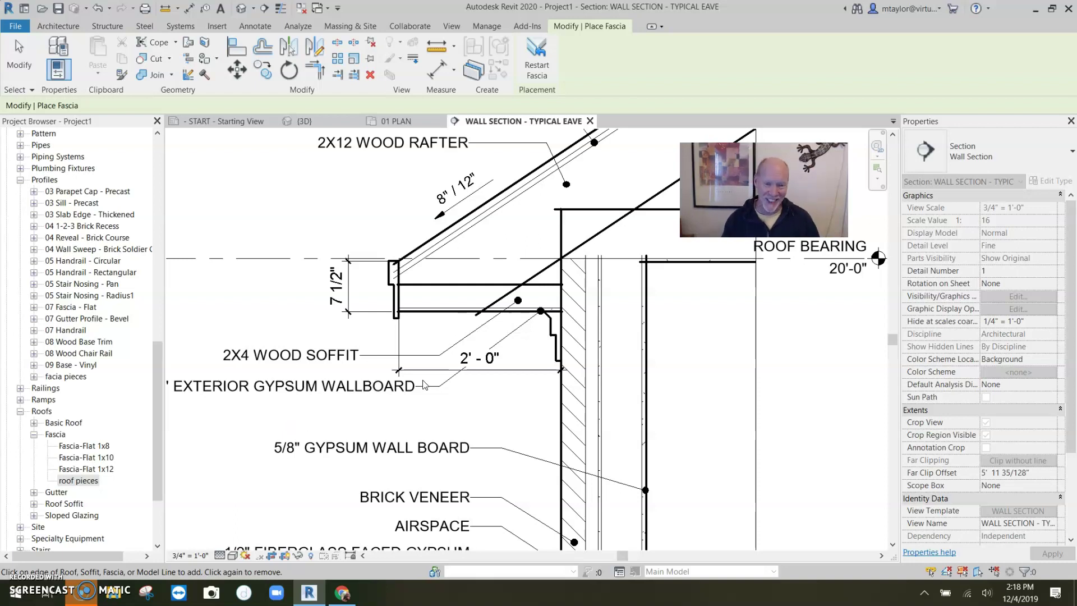
scroll(432, 370, "up", 2)
scroll(433, 343, "up", 2)
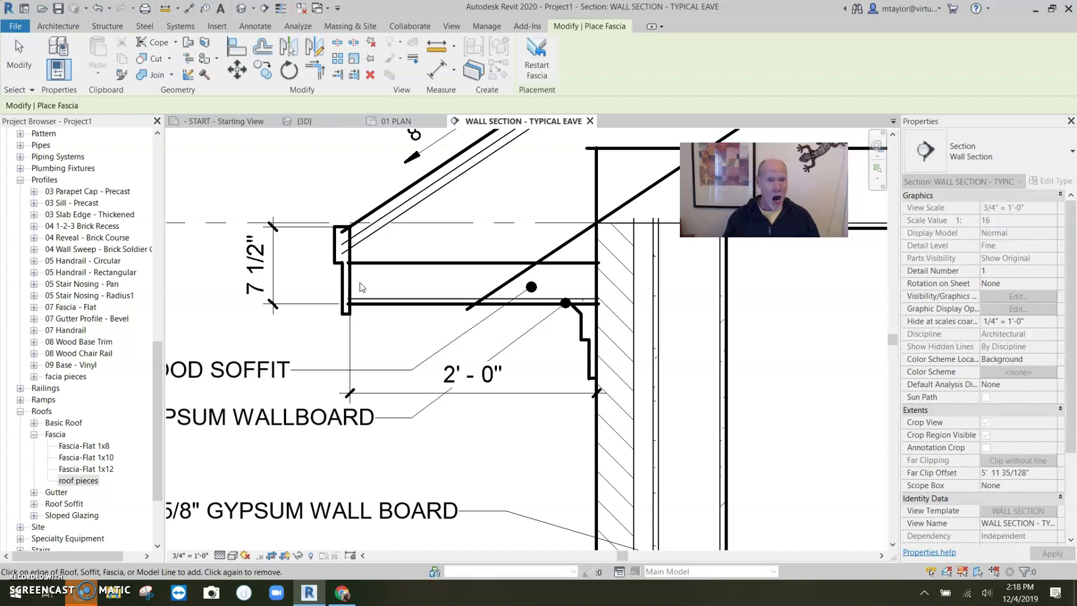
right_click(65, 376)
Step: Edit the facia pieces profile family, try Detail Component, and decline loading a detail items family
left_click(84, 424)
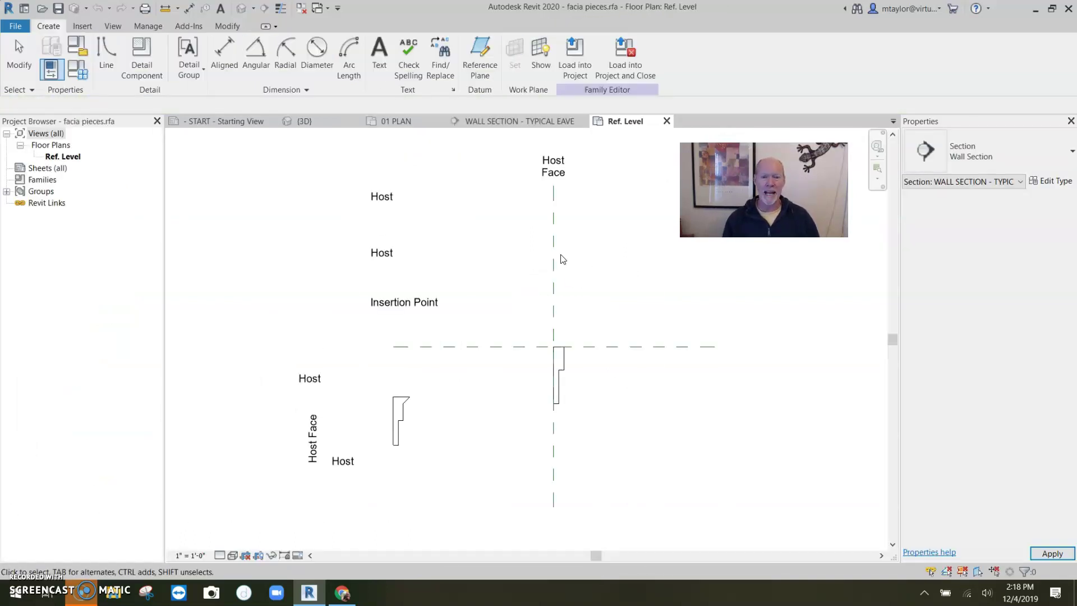
scroll(473, 392, "up", 3)
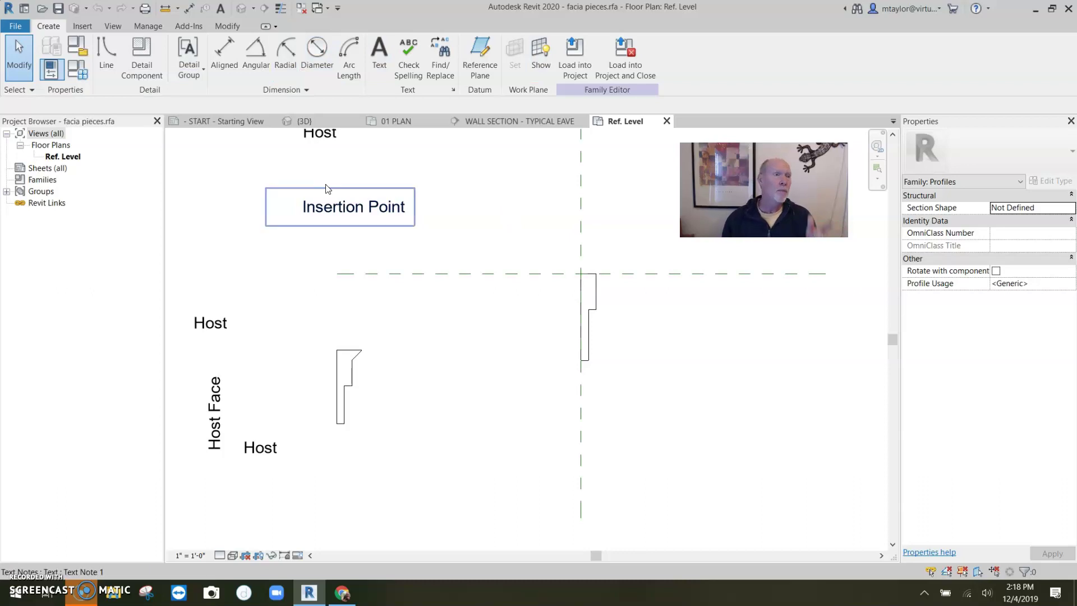
left_click(139, 59)
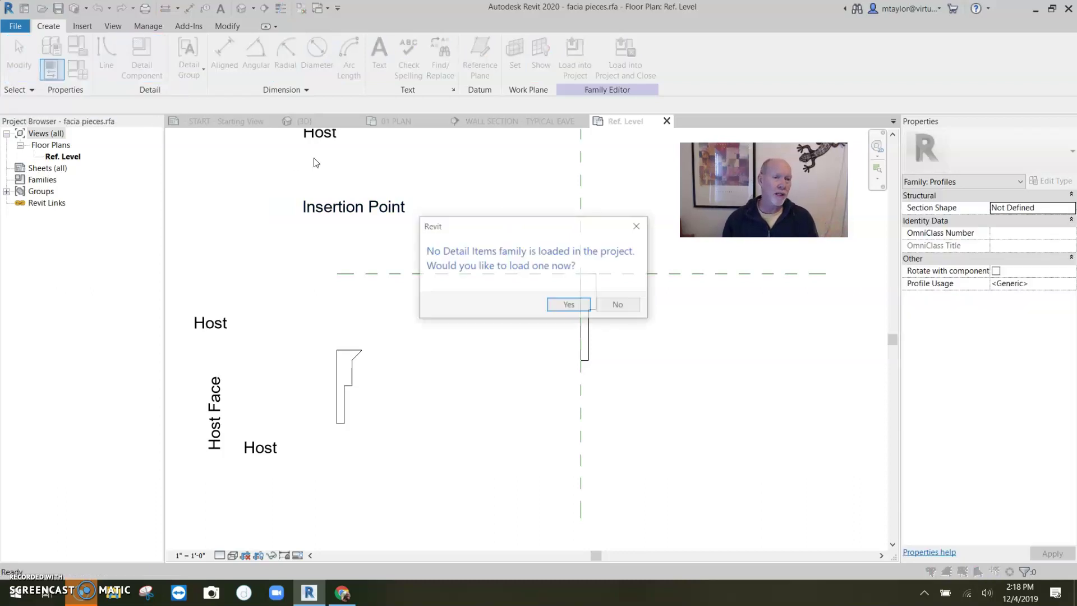
left_click(619, 306)
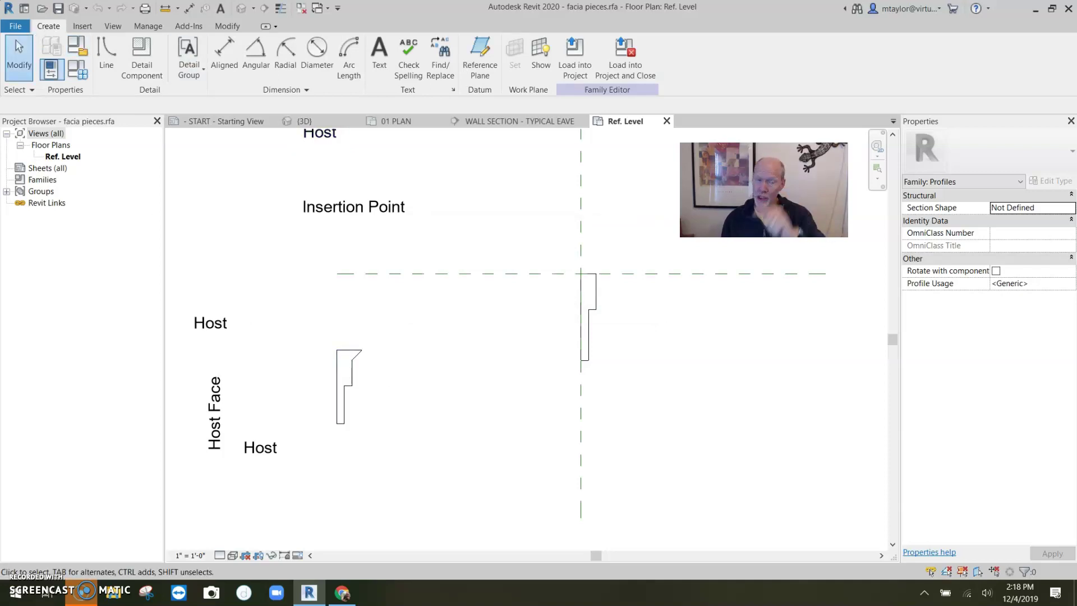
Step: Create a new family from the Detail Item line based.rft template
left_click(18, 27)
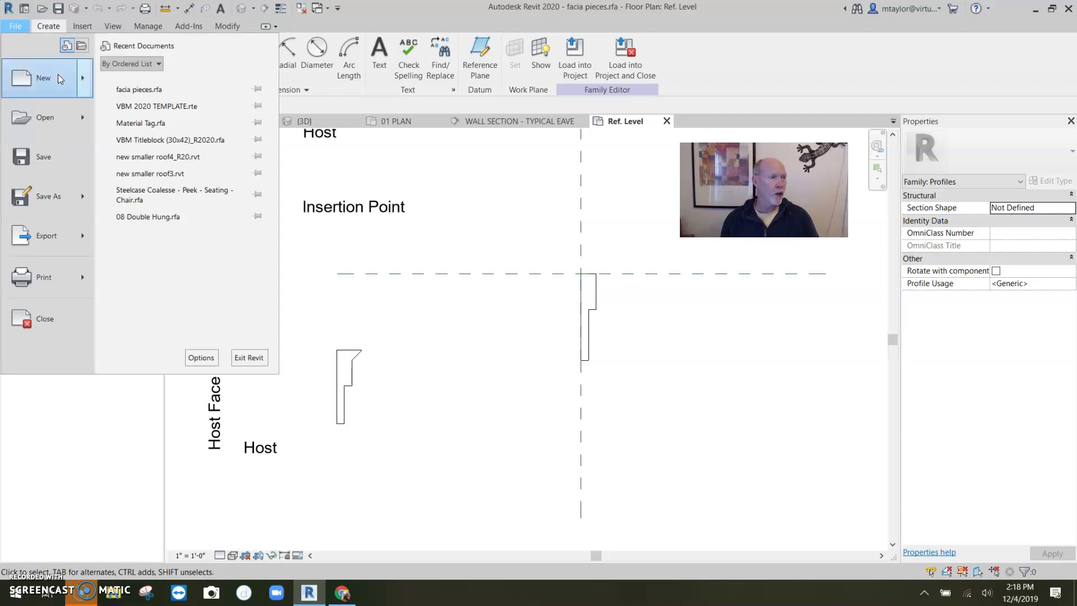
mouse_move(86, 79)
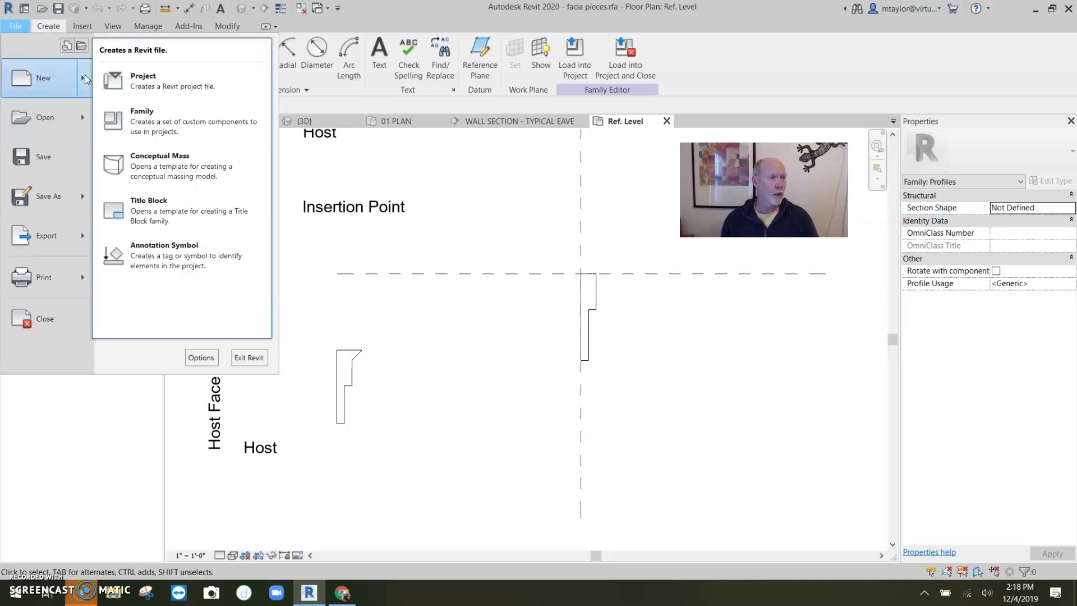
left_click(143, 116)
scroll(430, 294, "down", 3)
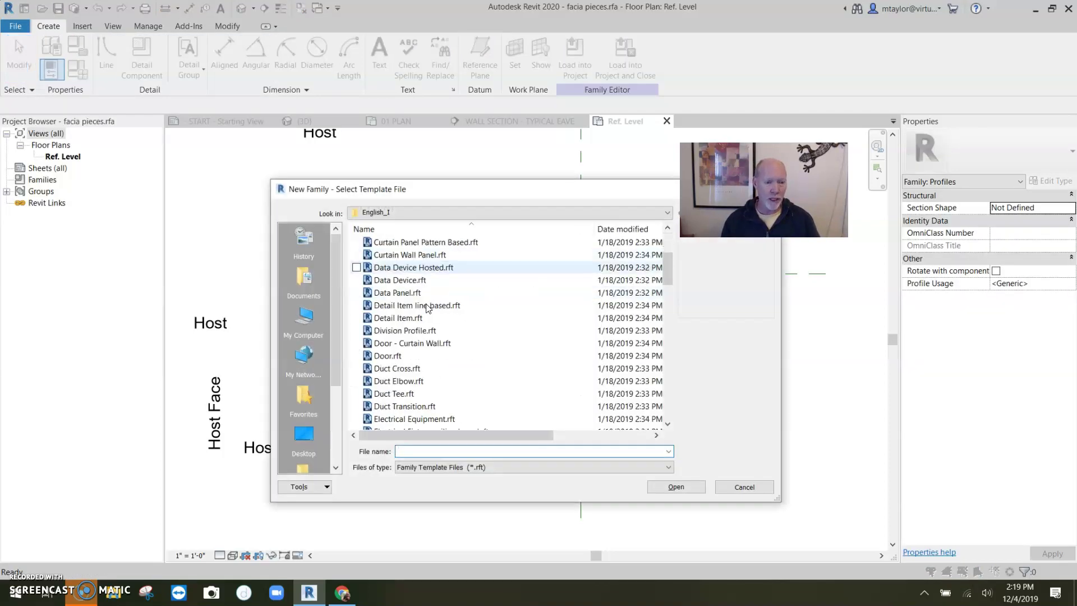
left_click(415, 306)
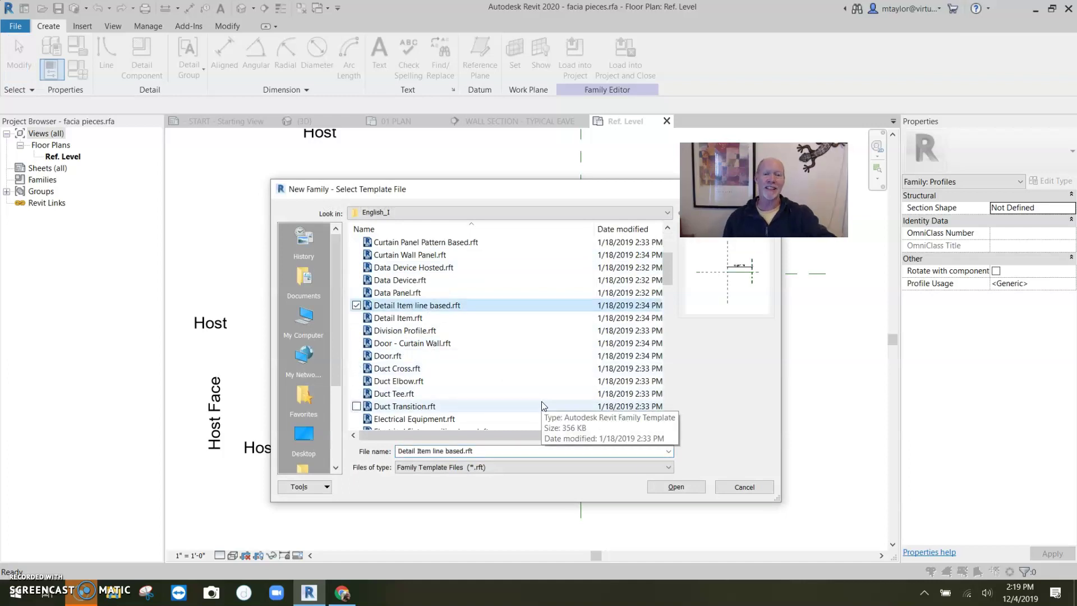
left_click(676, 486)
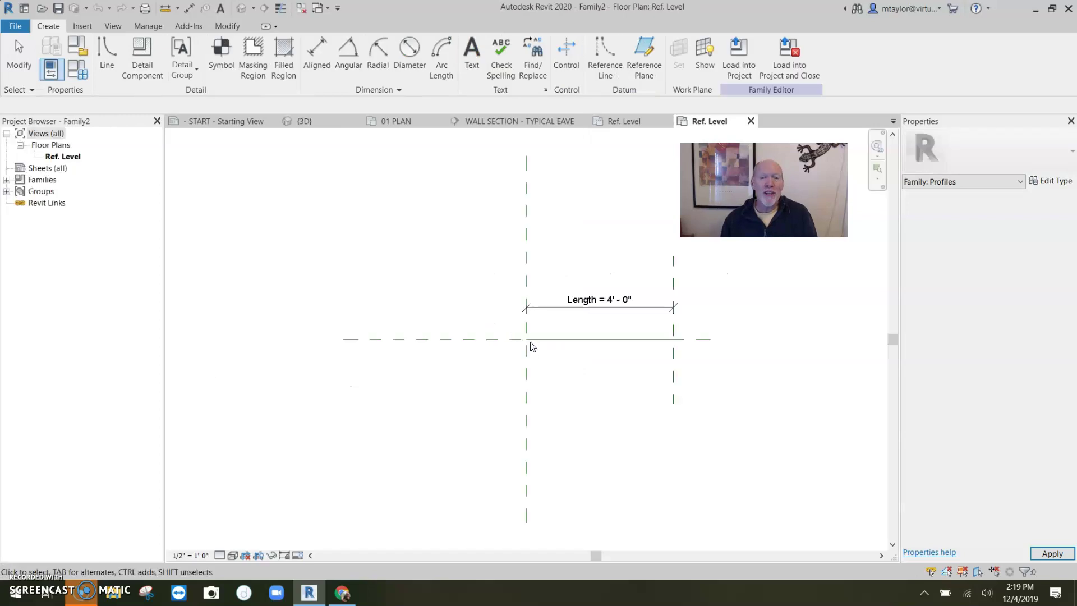
Step: Draw a line along the reference line spanning the 4'-0" length between reference planes
scroll(589, 364, "up", 3)
middle_click_drag(606, 385, 457, 389)
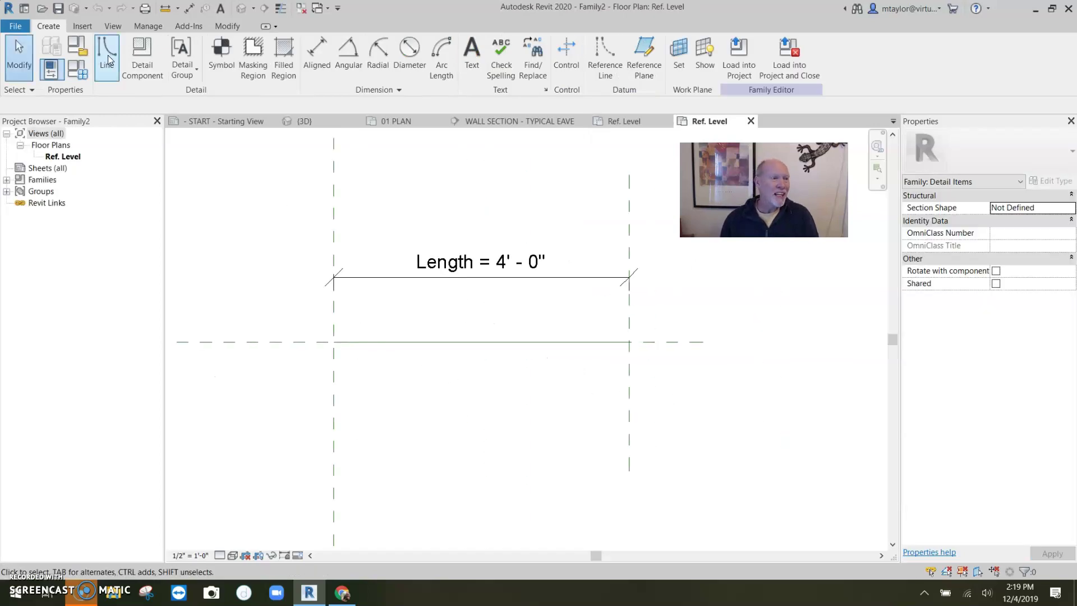
left_click(107, 54)
left_click(334, 341)
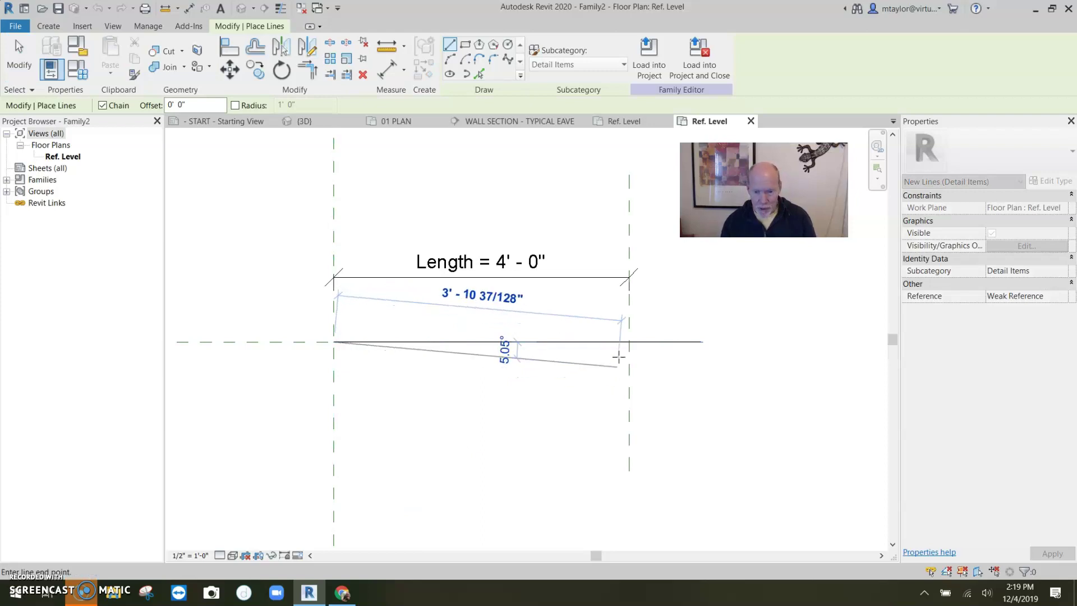
left_click(629, 341)
key("Escape")
key("Escape")
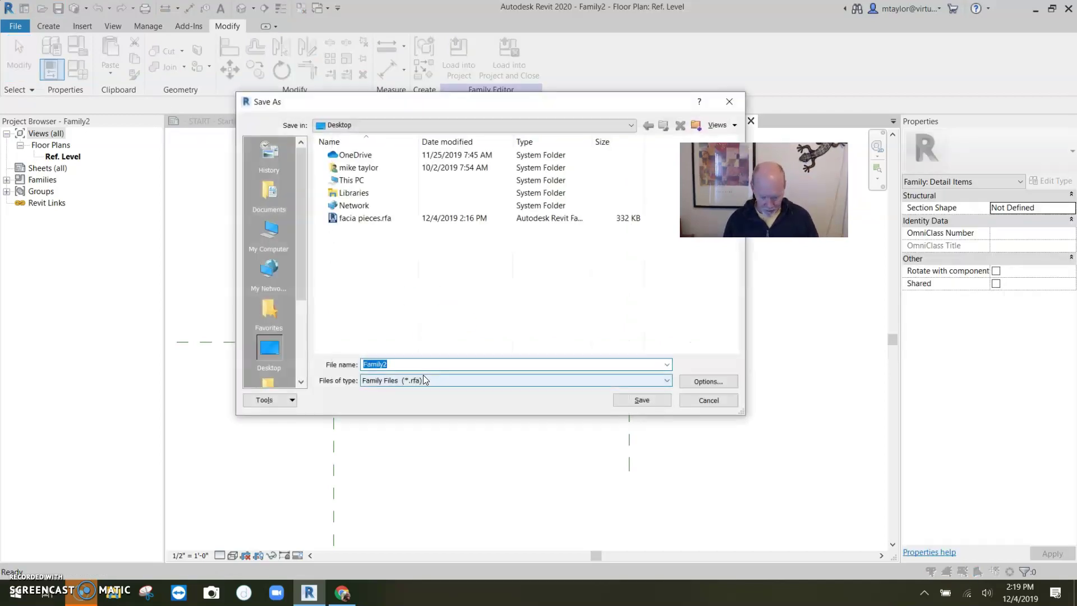
Step: Save the new detail family under the name 'detail line - line based'
type("fi")
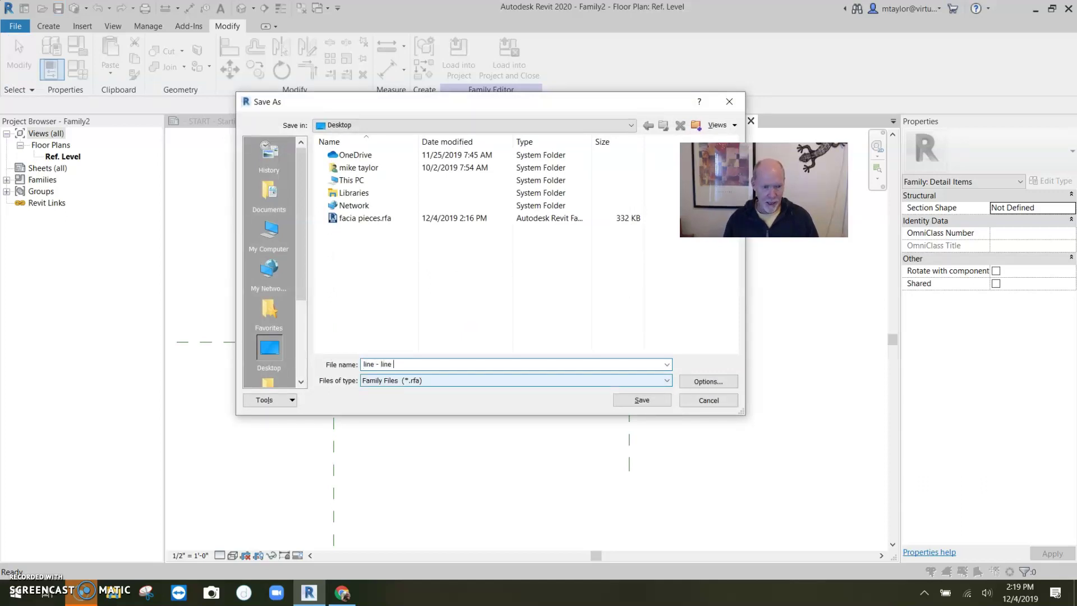
left_click(363, 364)
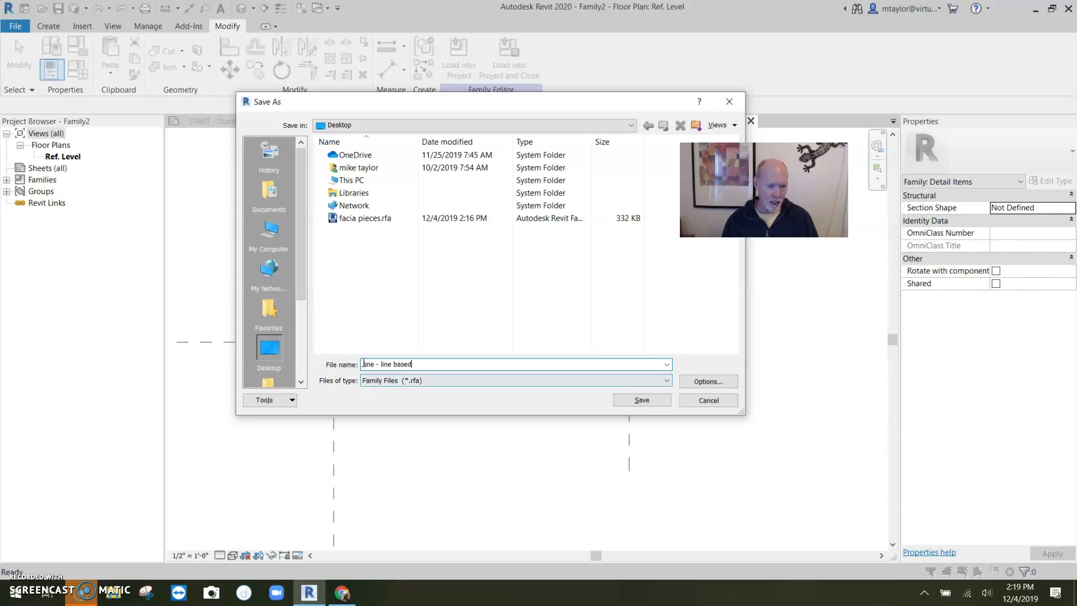
type("detai")
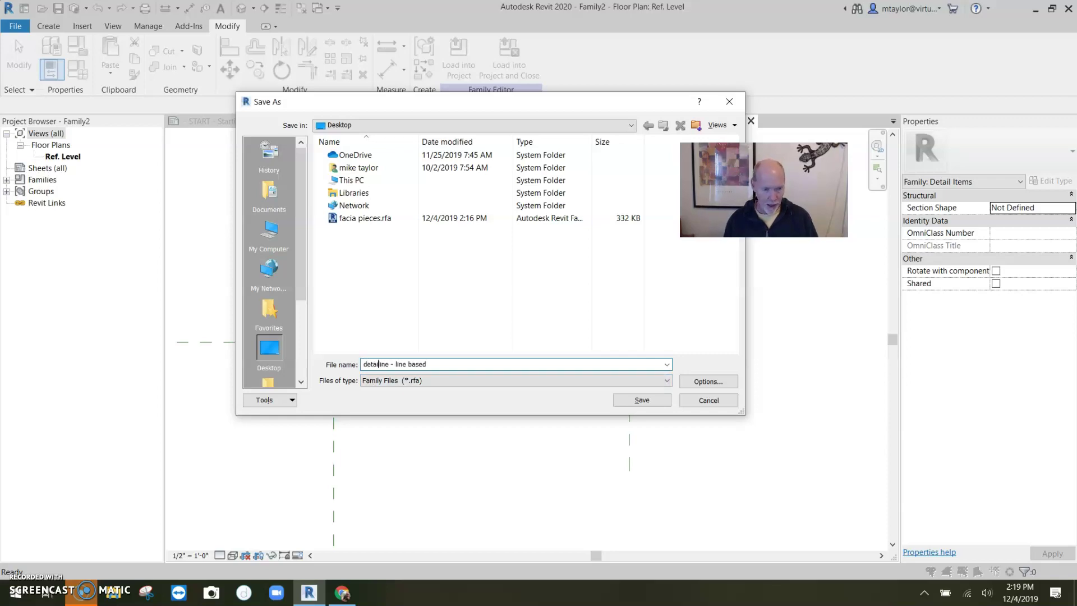
type("l")
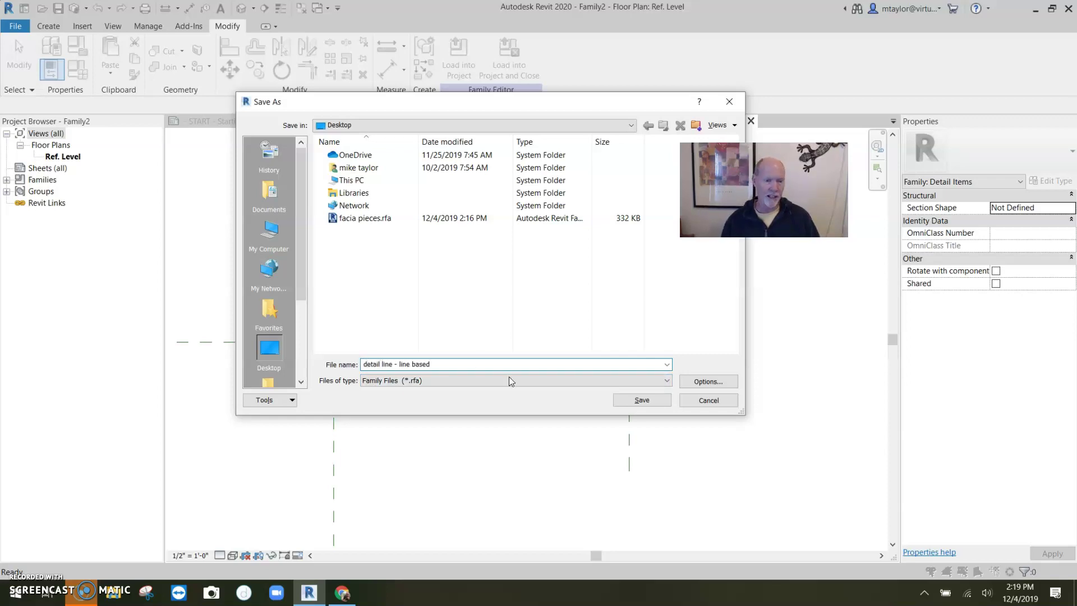
key("Return")
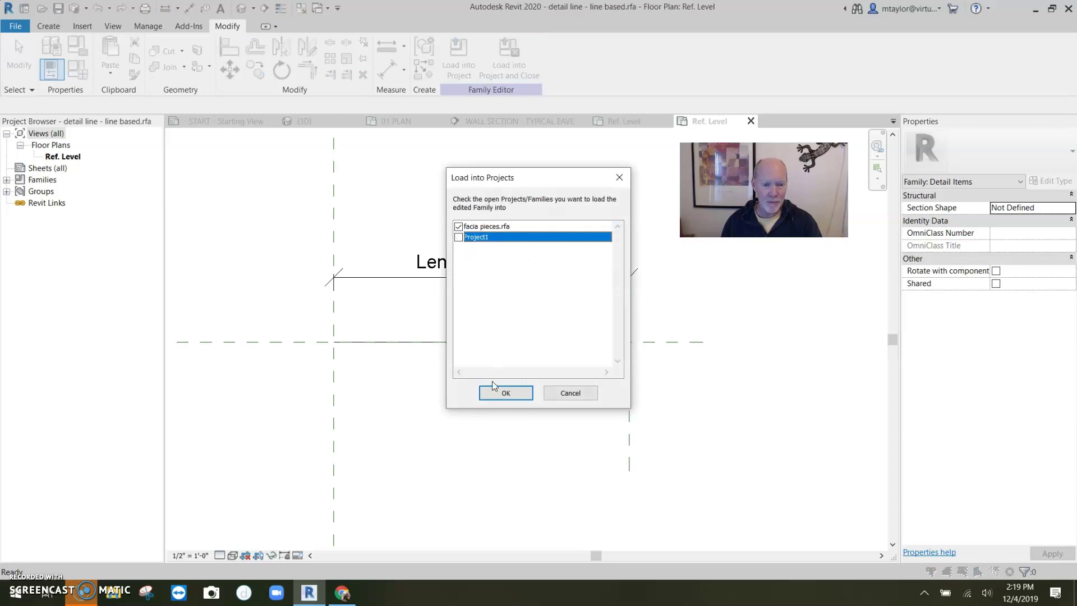
Step: Load the component into facia pieces and place one instance up the chamfered outline
left_click(499, 390)
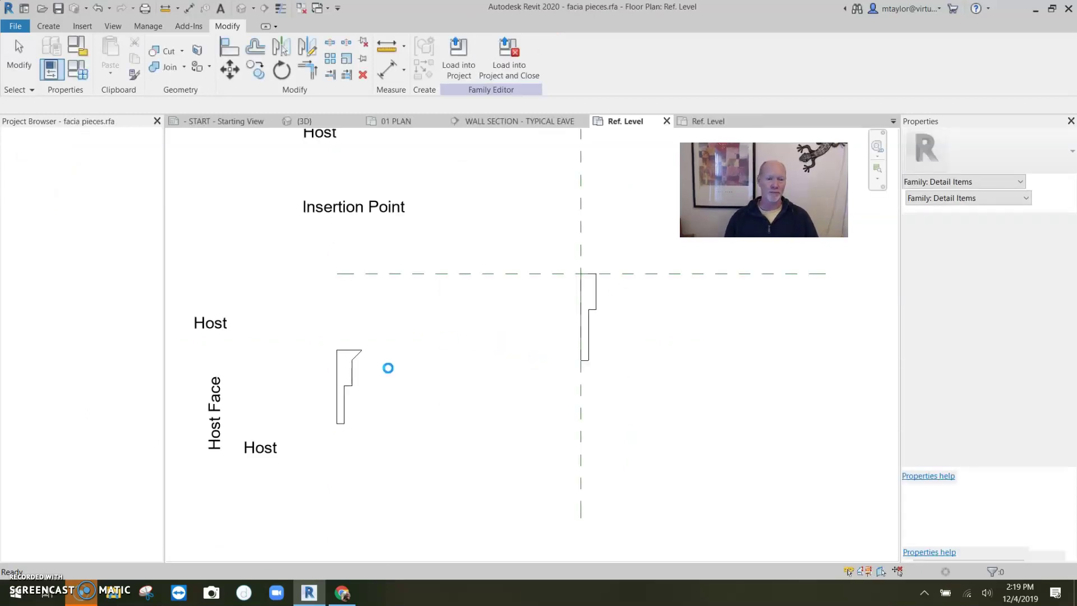
middle_click_drag(543, 307, 419, 330)
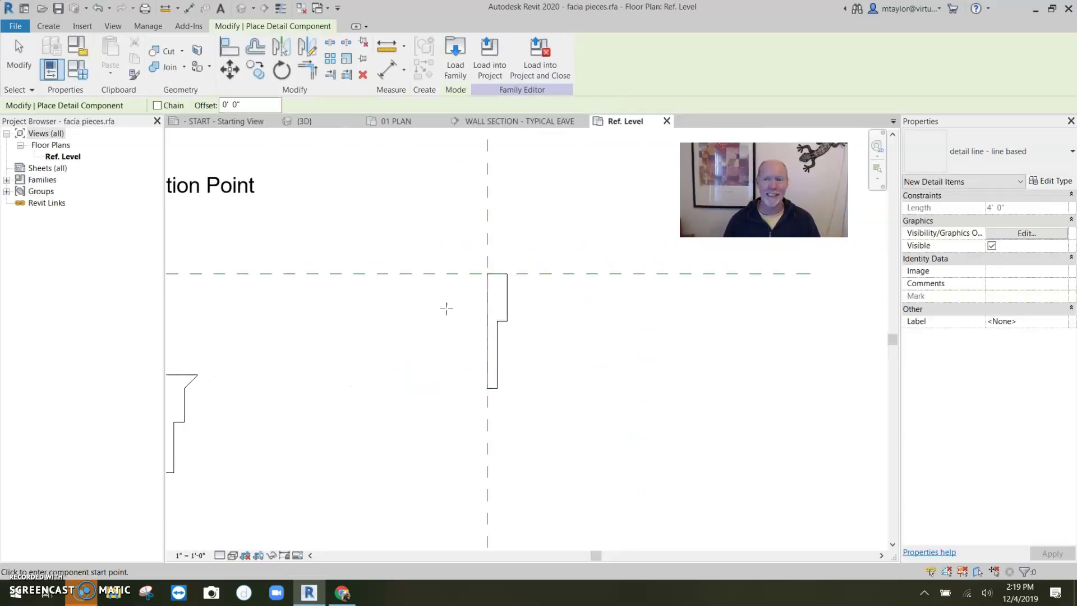
scroll(502, 323, "up", 2)
left_click(502, 324)
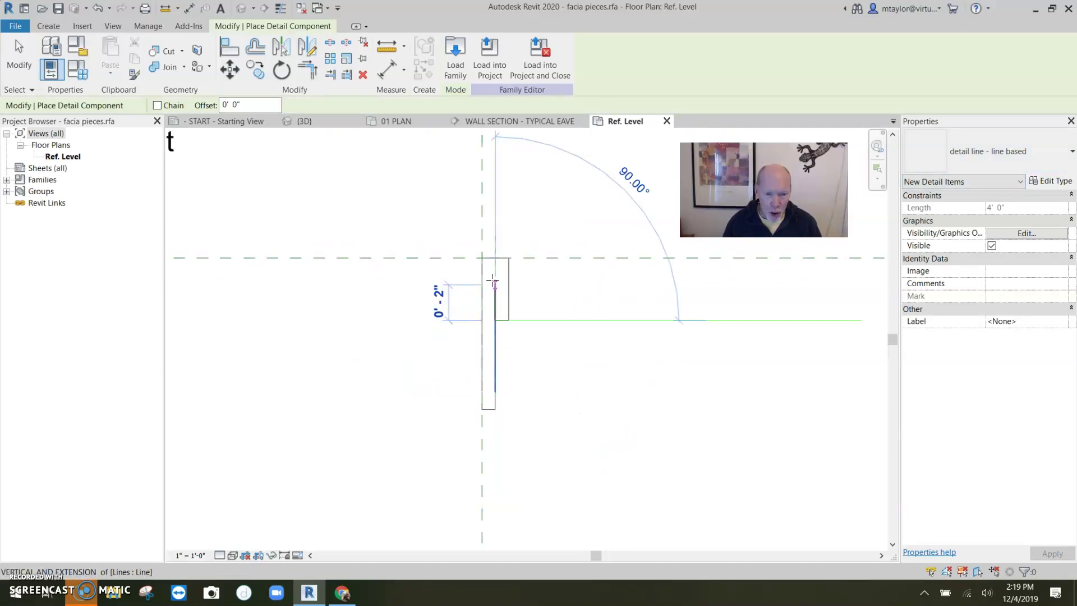
left_click(494, 259)
Step: Draw two more vertical internal lines inside the other profile shape
scroll(501, 287, "down", 3)
middle_click_drag(370, 392, 616, 320)
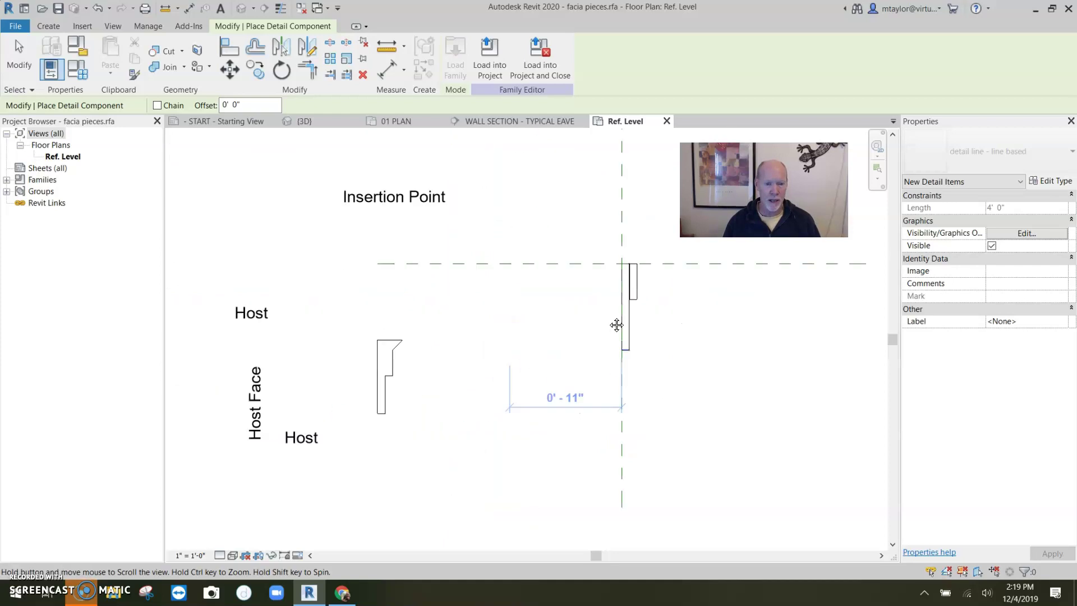
scroll(471, 341, "up", 3)
left_click(507, 334)
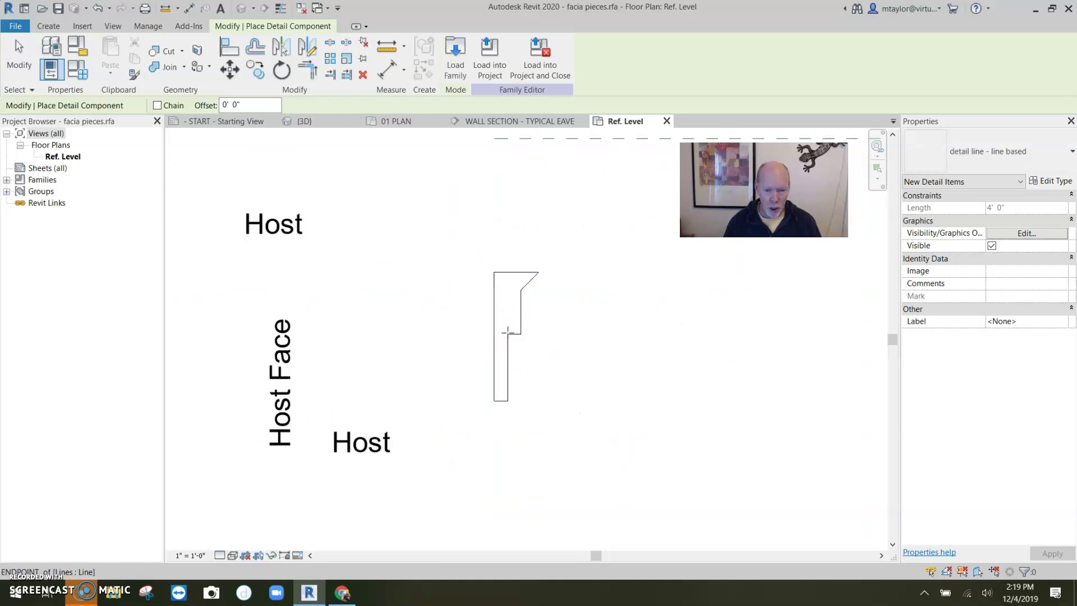
left_click(508, 272)
scroll(521, 290, "up", 2)
left_click(518, 289)
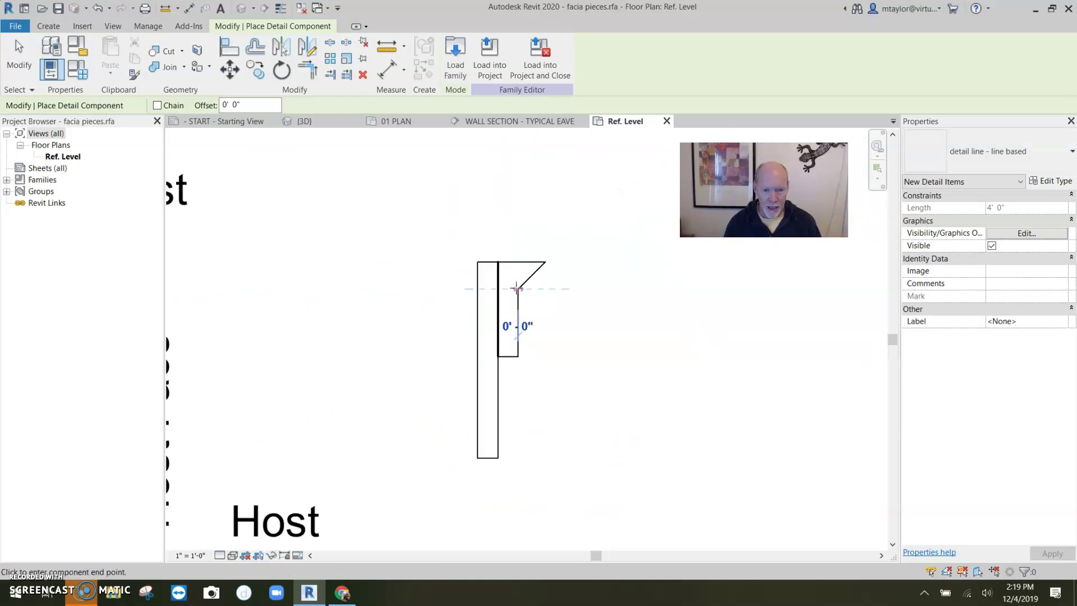
left_click(518, 262)
scroll(582, 327, "down", 3)
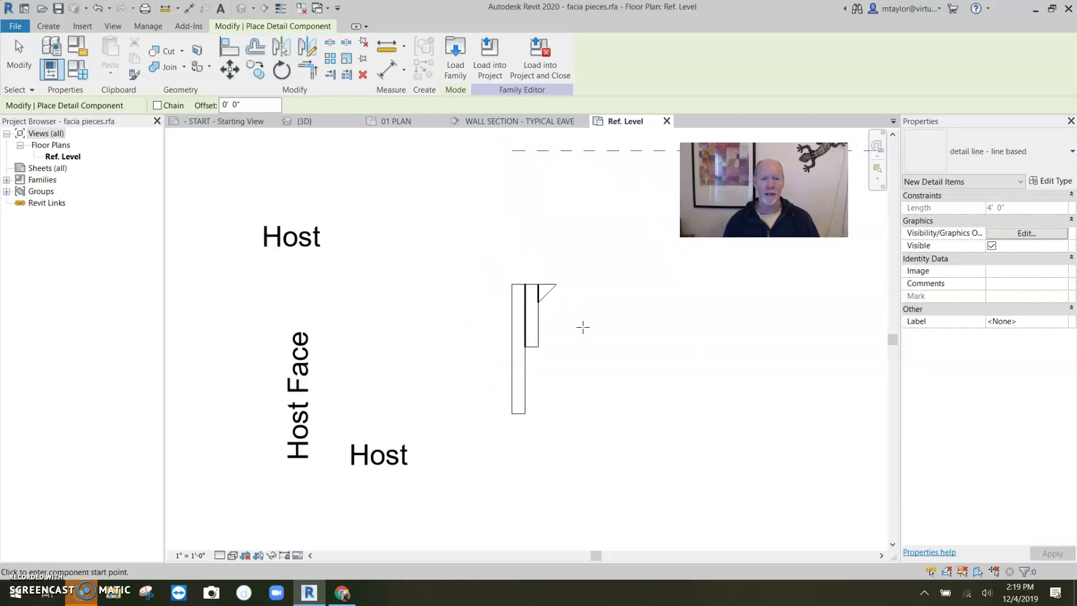
middle_click_drag(580, 344, 451, 359)
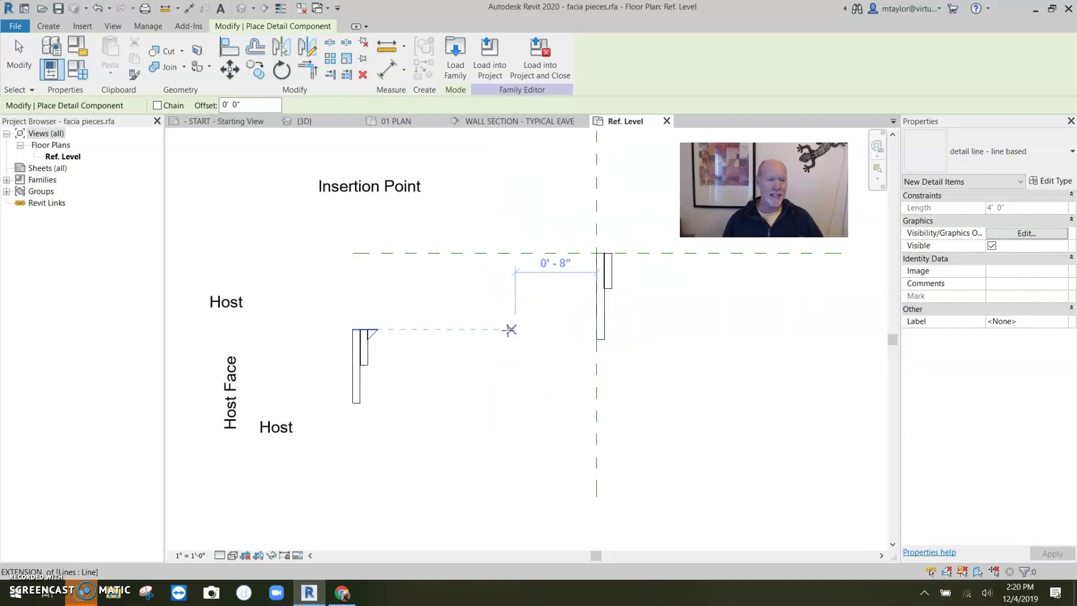
Step: Save facia pieces over the existing file and reload it into Project1, overwriting the old version
left_click(58, 8)
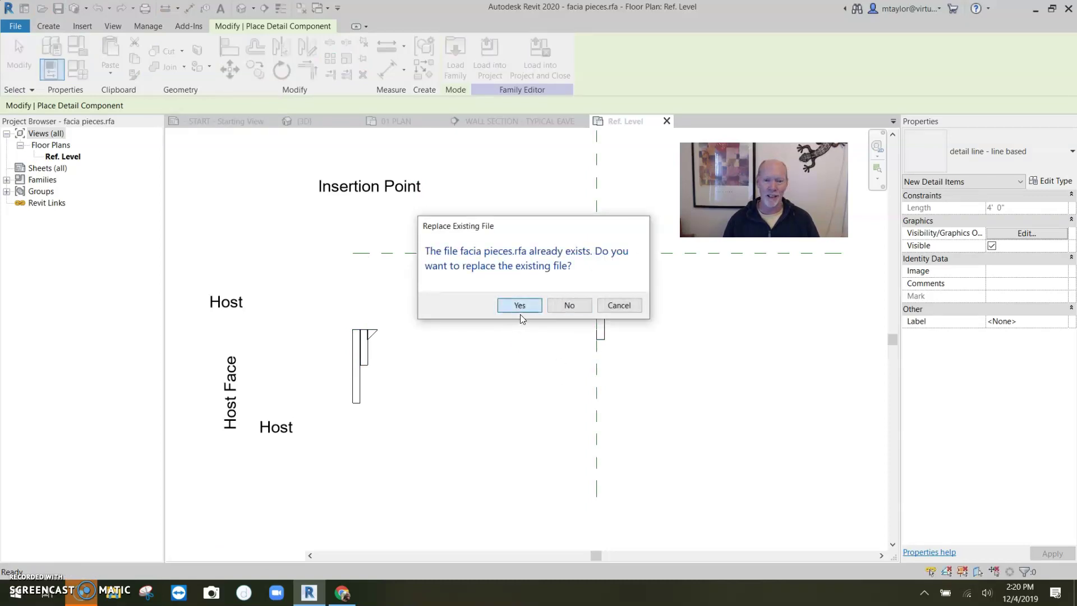
left_click(522, 306)
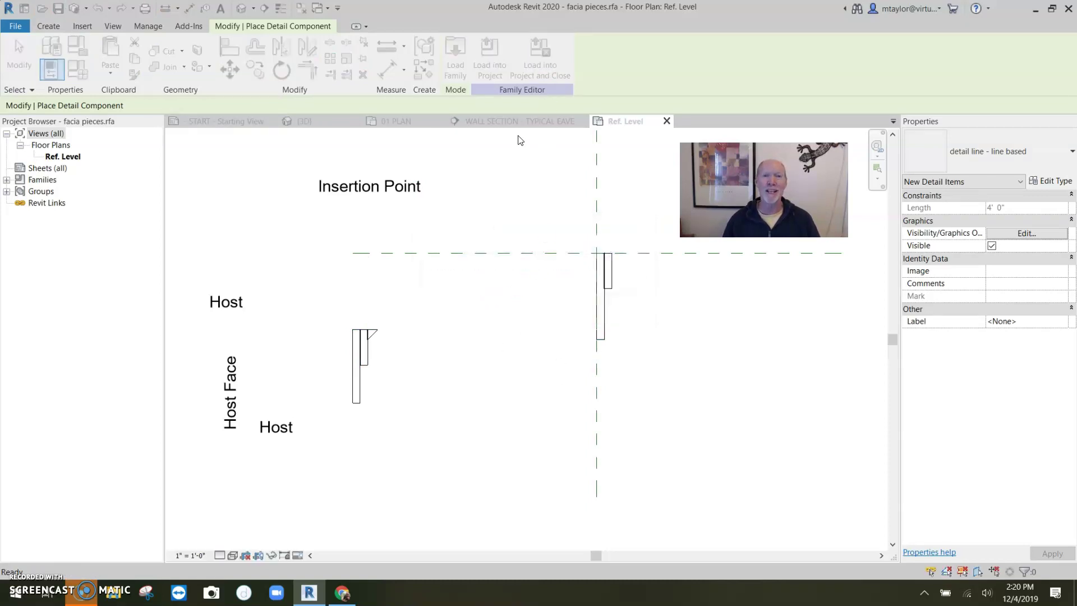
left_click(537, 65)
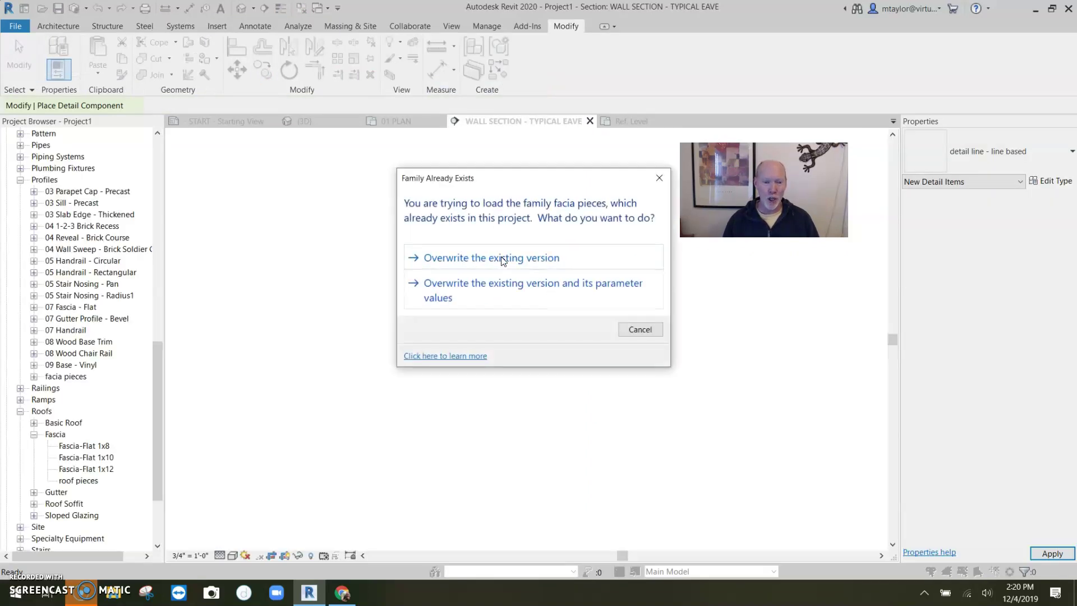
left_click(500, 258)
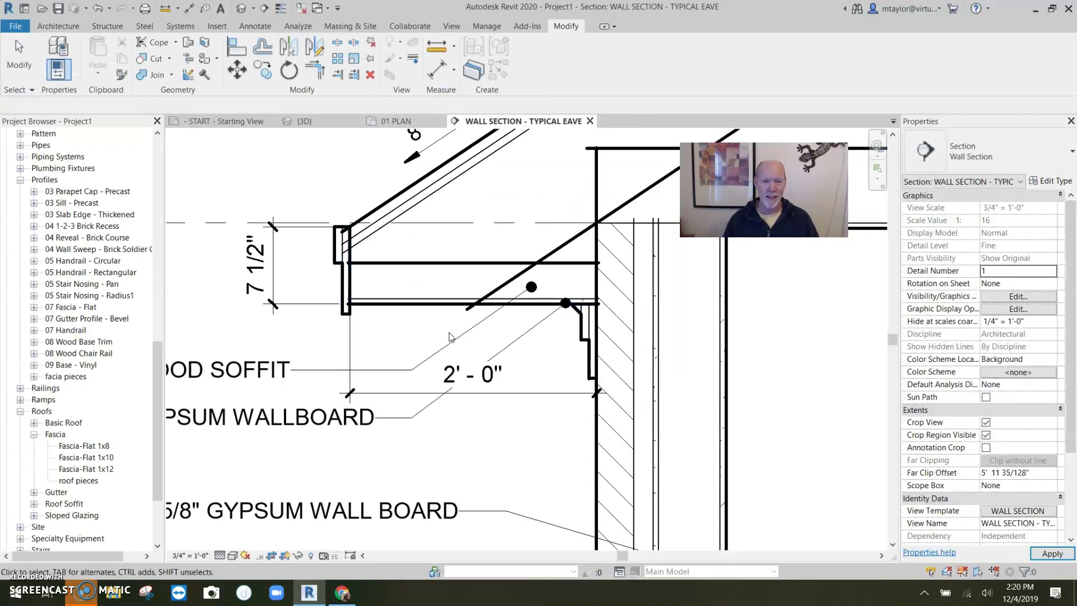
scroll(418, 339, "down", 2)
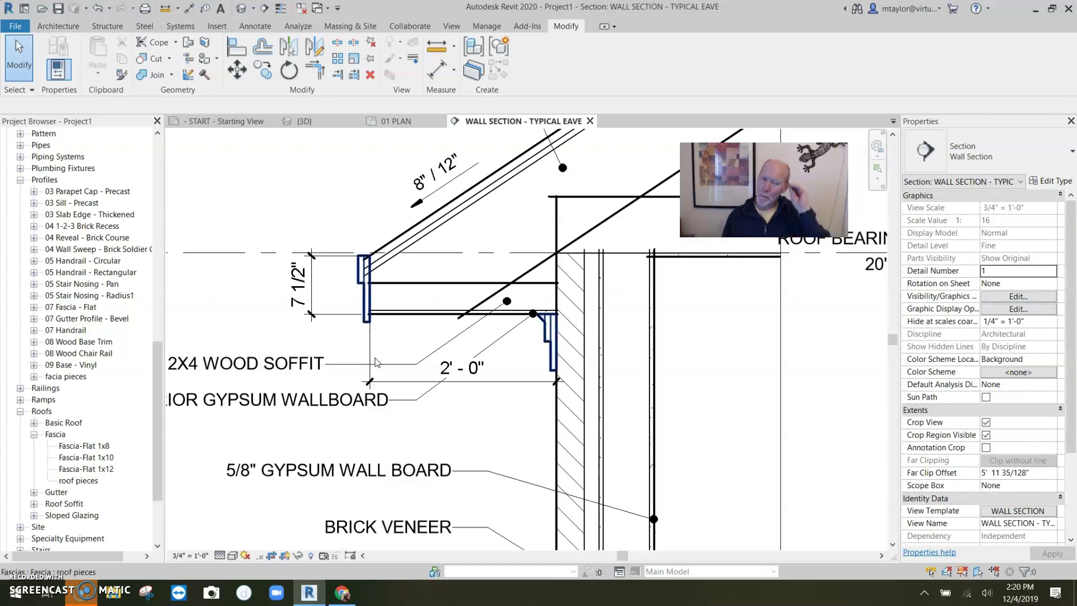
scroll(383, 350, "down", 1)
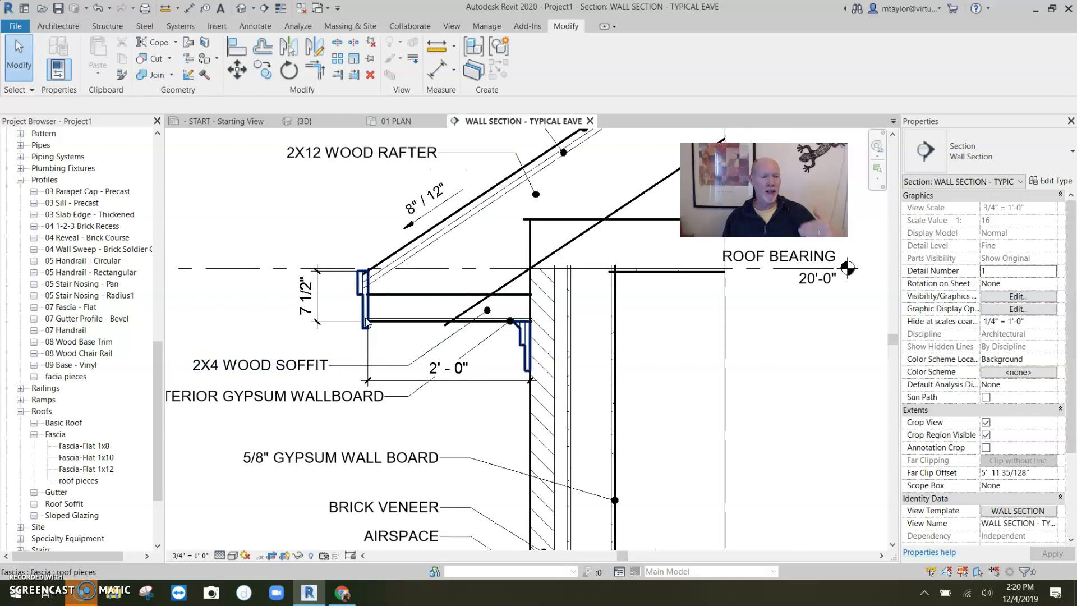
left_click(65, 377)
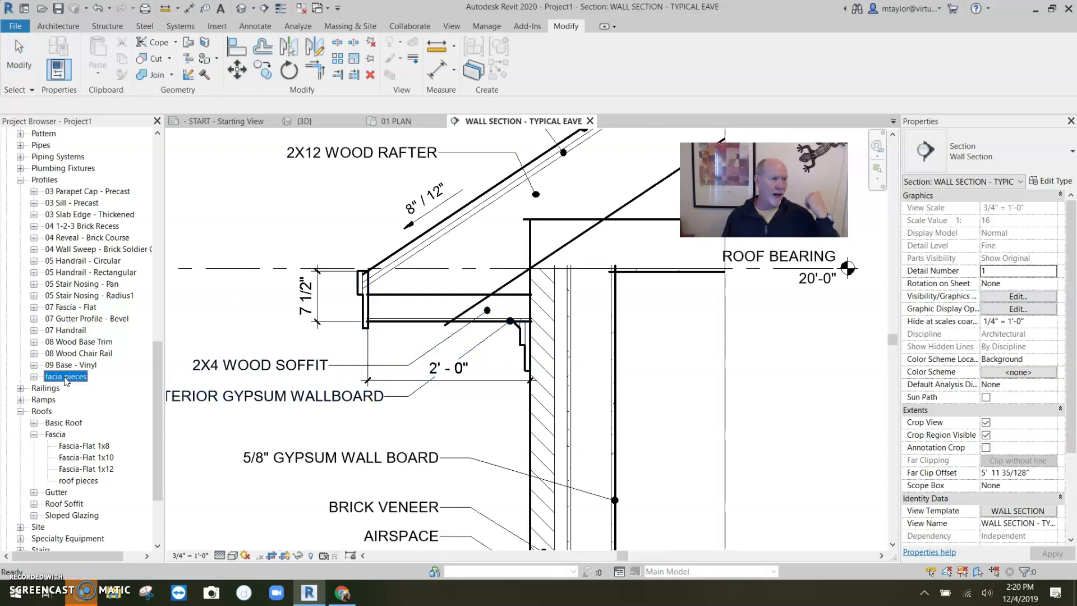